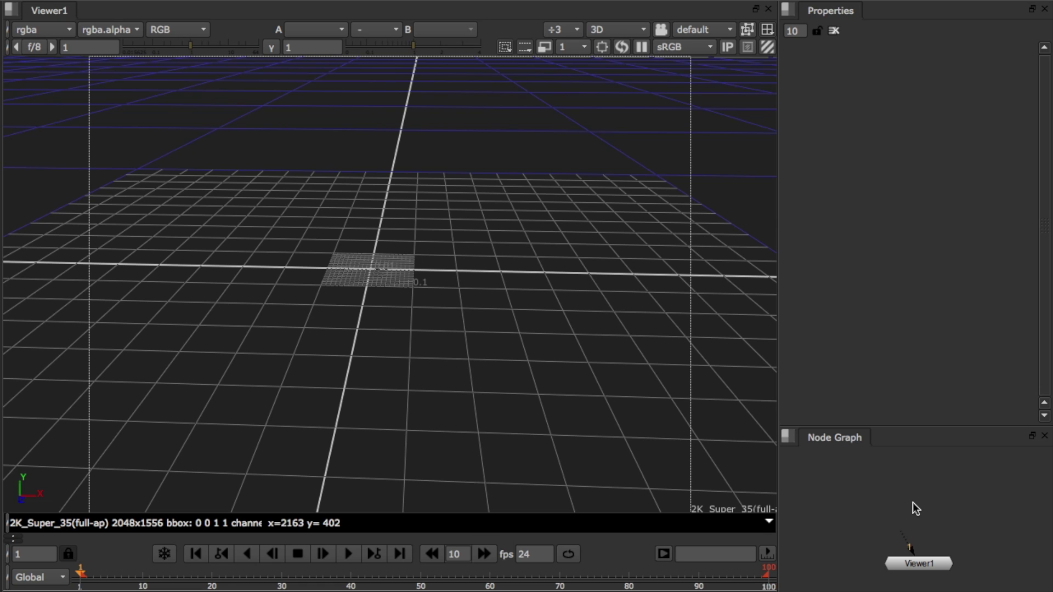
Step: Create a ModelBuilder node, connect it to Viewer1 and line it up above the viewer
key("Tab")
type("Mod")
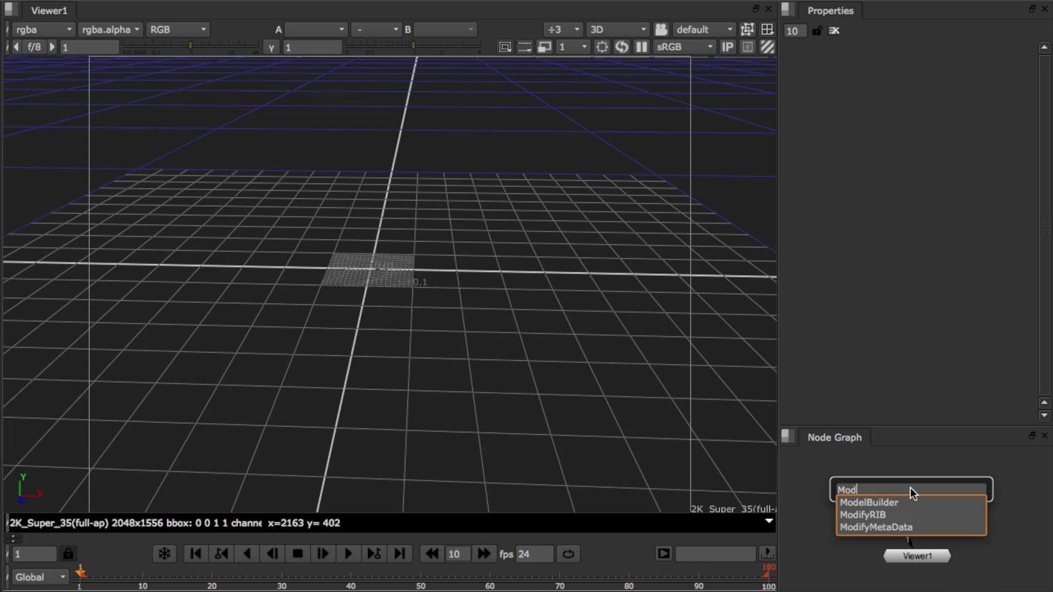
type("elB")
key("Down")
key("Return")
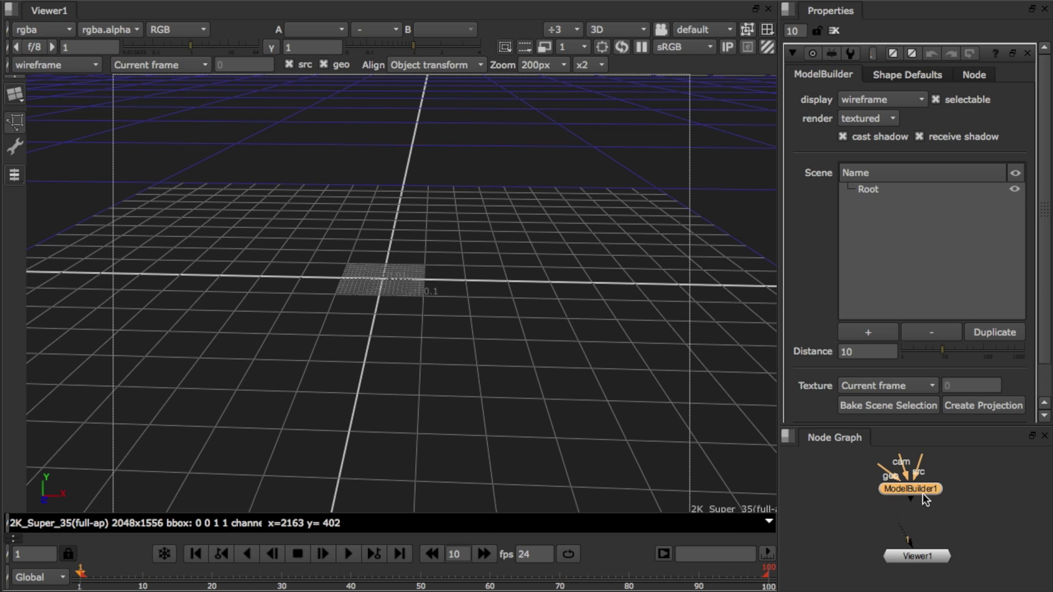
key("1")
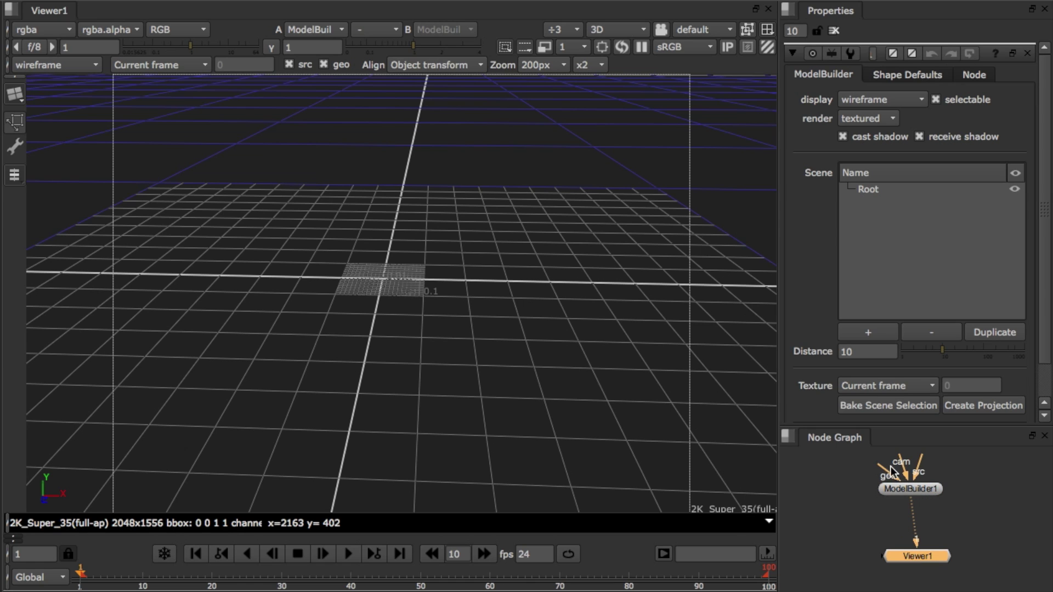
left_click_drag(896, 488, 832, 480)
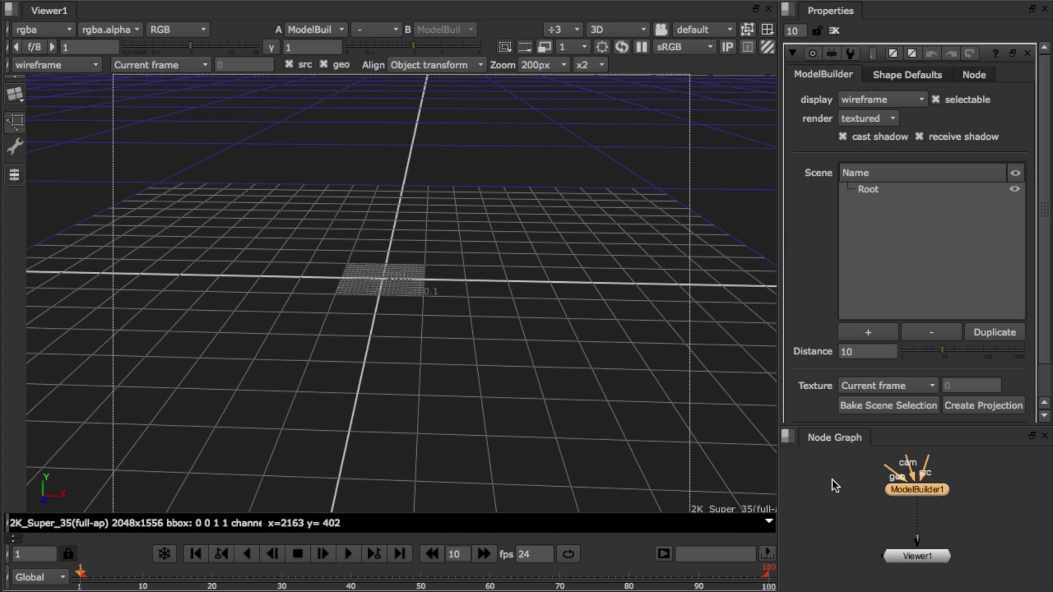
Step: Drag out a cube in the 3D viewer with the Cube shape tool
left_click(20, 165)
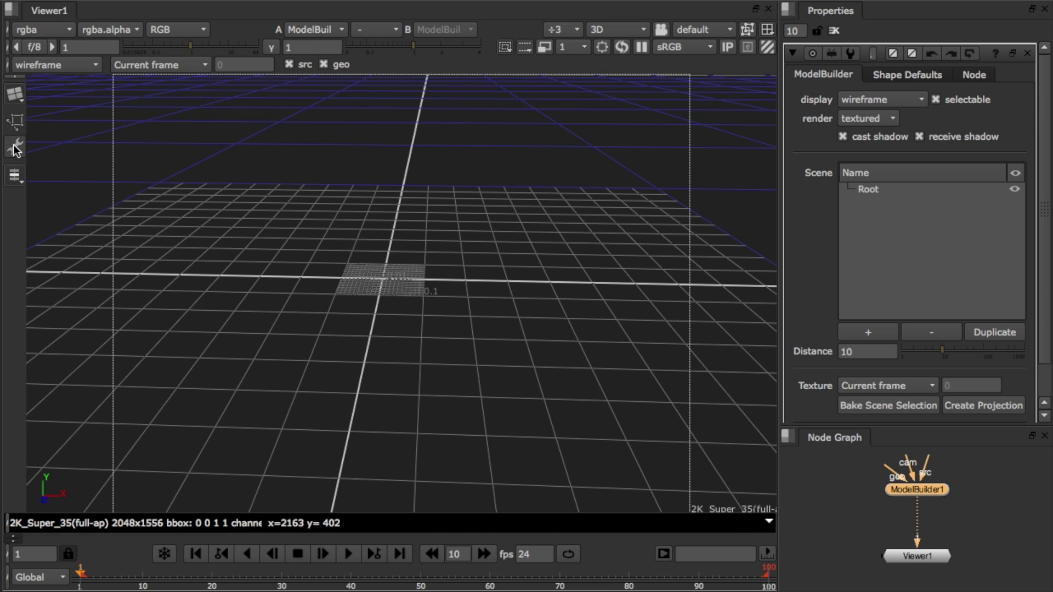
left_click(14, 94)
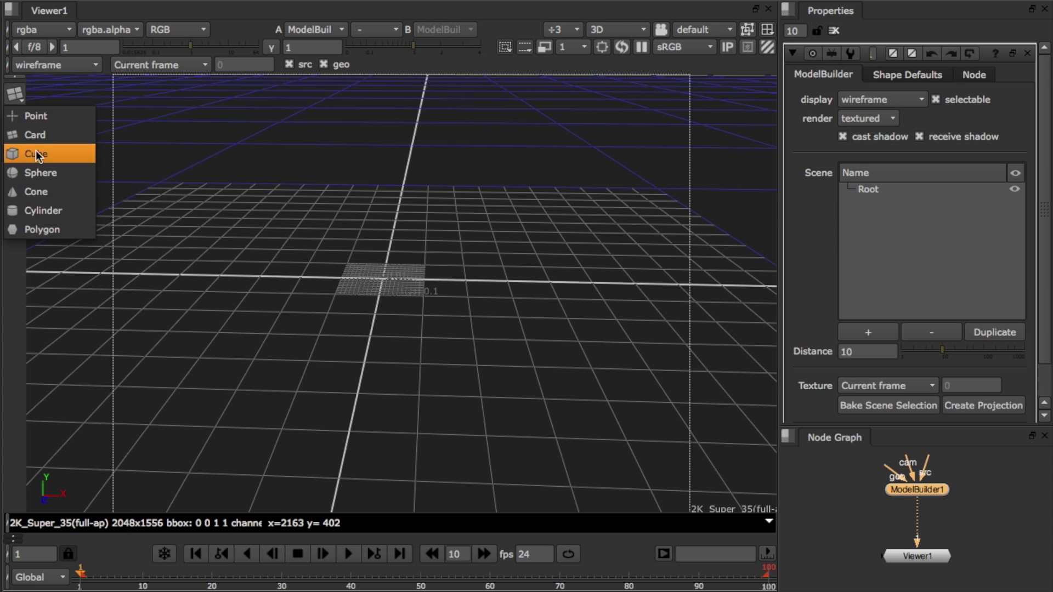
left_click(35, 154)
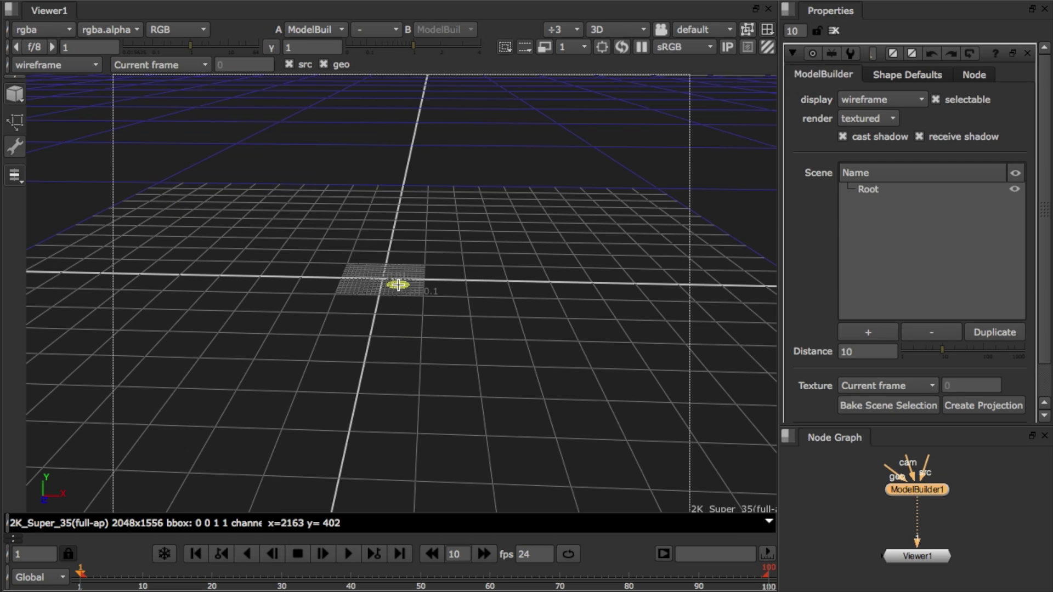
mouse_move(398, 285)
left_mouse_down()
mouse_move(533, 298)
mouse_move(365, 294)
mouse_move(391, 294)
left_mouse_up()
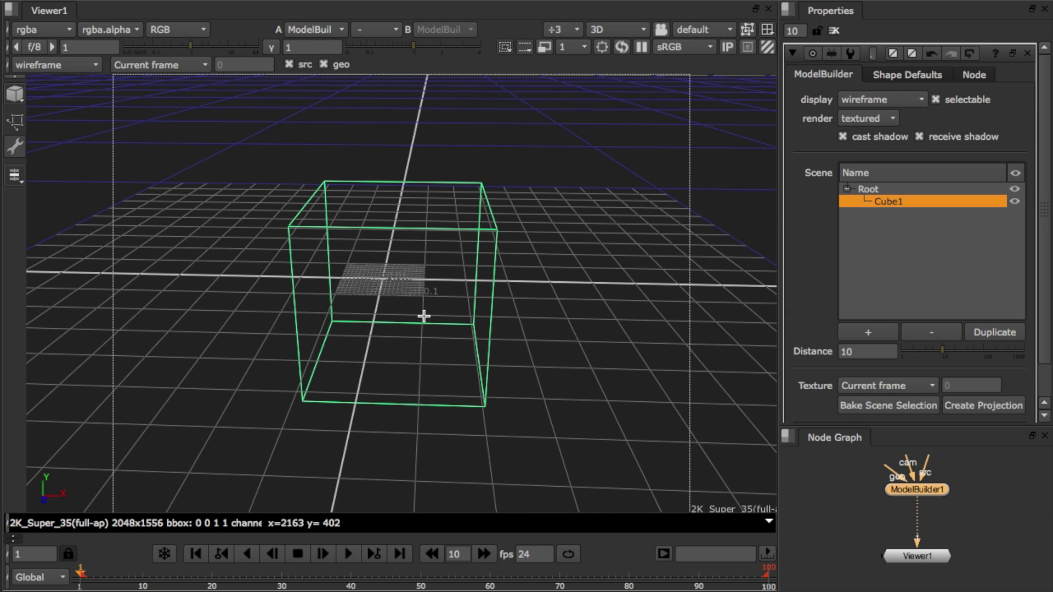
right_click_drag(445, 335, 298, 327, "alt")
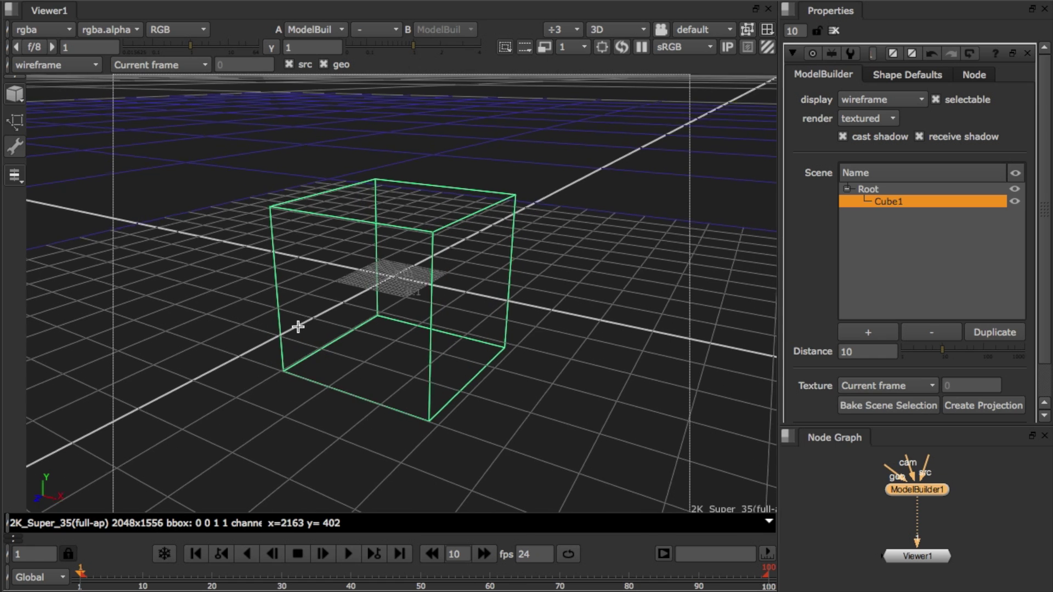
Step: Place and size a cone to the right of the cube
left_click(15, 95)
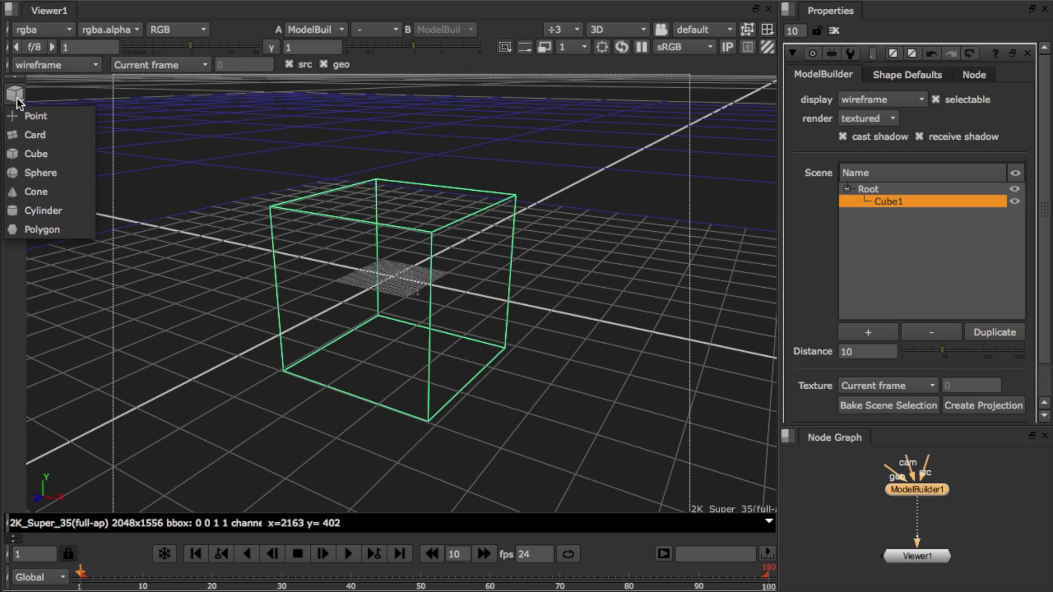
left_click(39, 191)
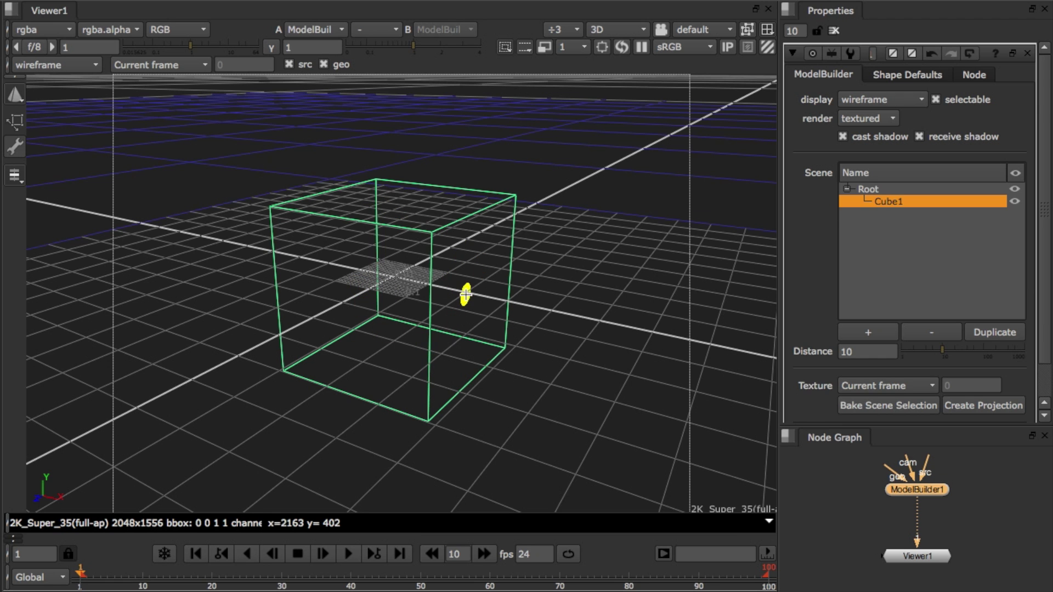
left_click(469, 295)
left_click_drag(478, 295, 518, 284)
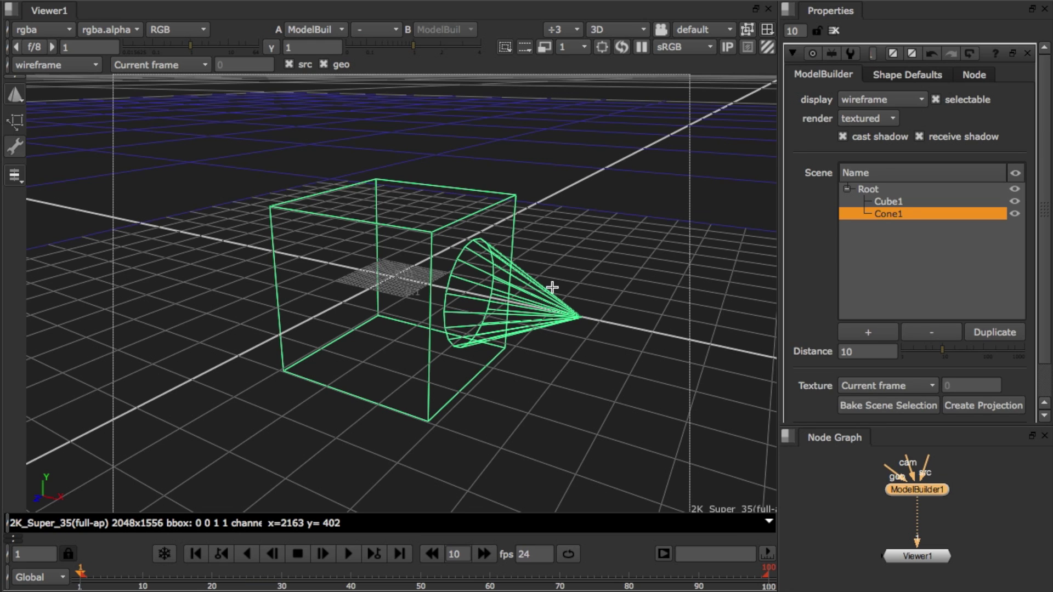
Step: Preview the geometry shaded solid, then solid with edge lines
left_click(74, 65)
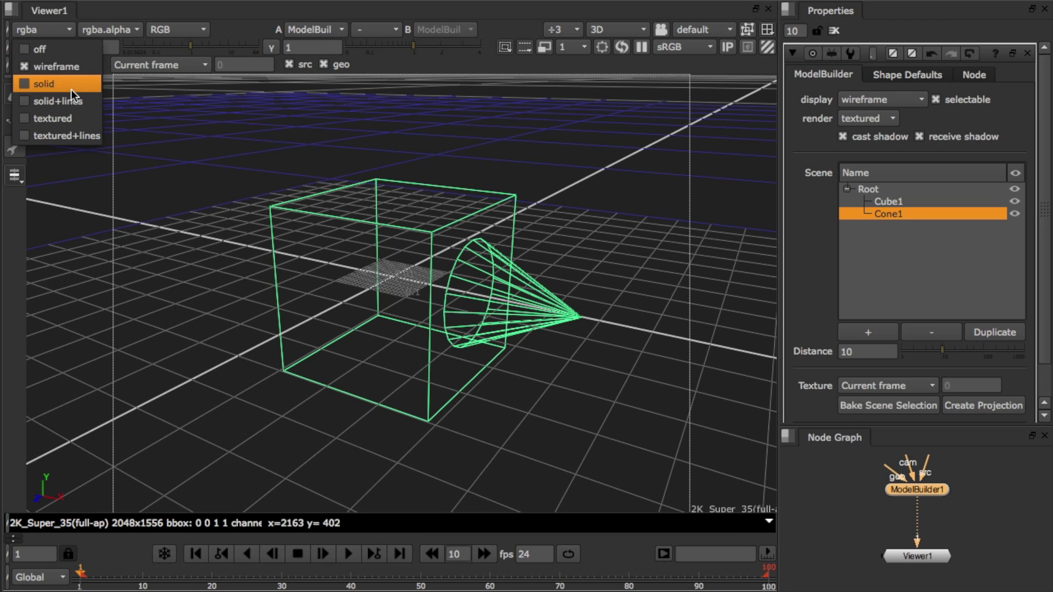
left_click(72, 90)
left_click(67, 70)
left_click(65, 84)
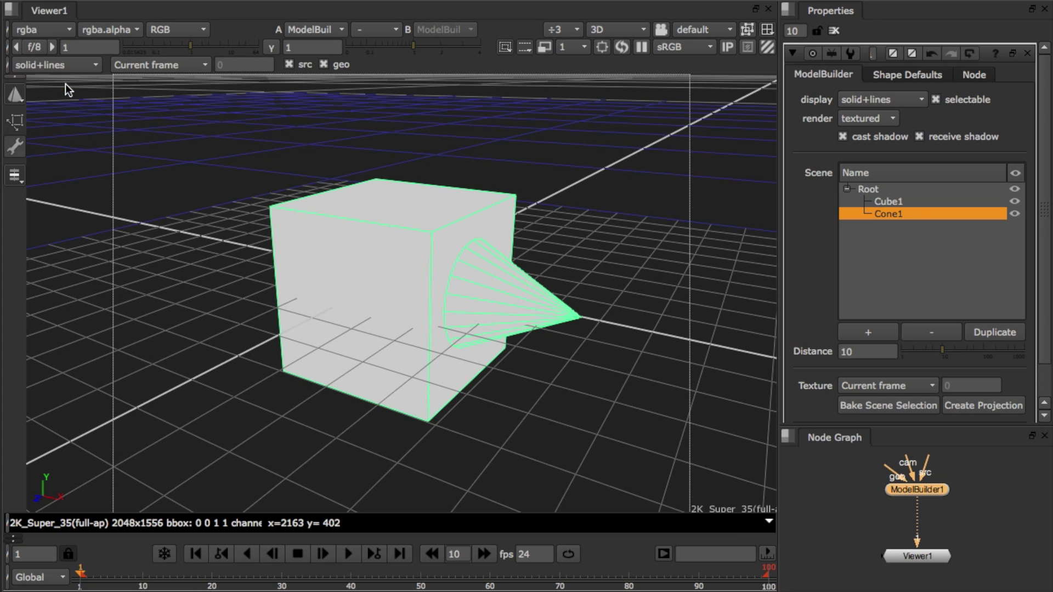
Step: Toggle headlamp lighting on and off in the viewer settings, then return the display to wireframe
left_click(587, 250)
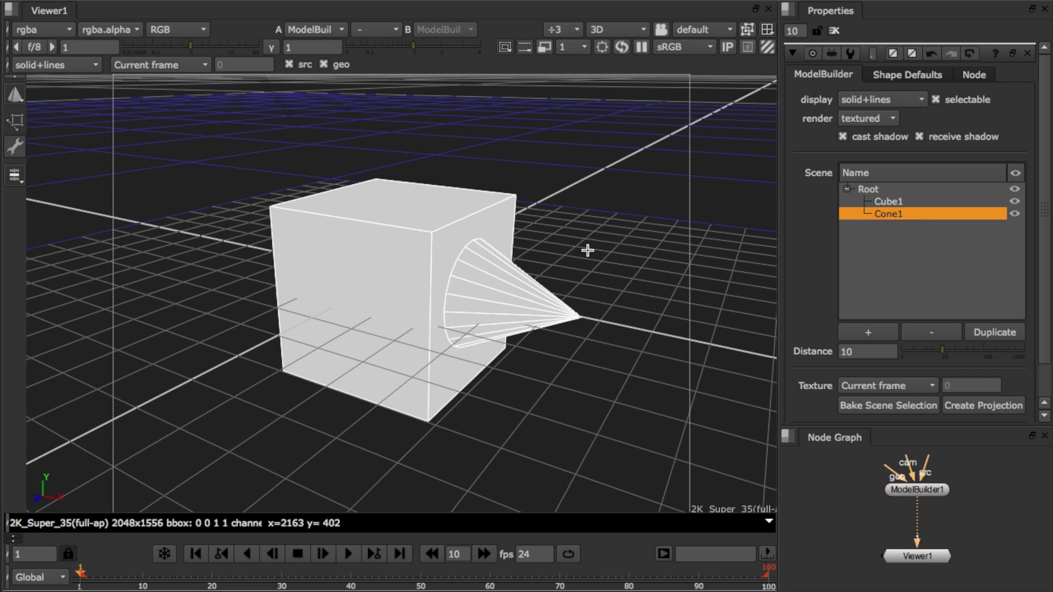
key("s")
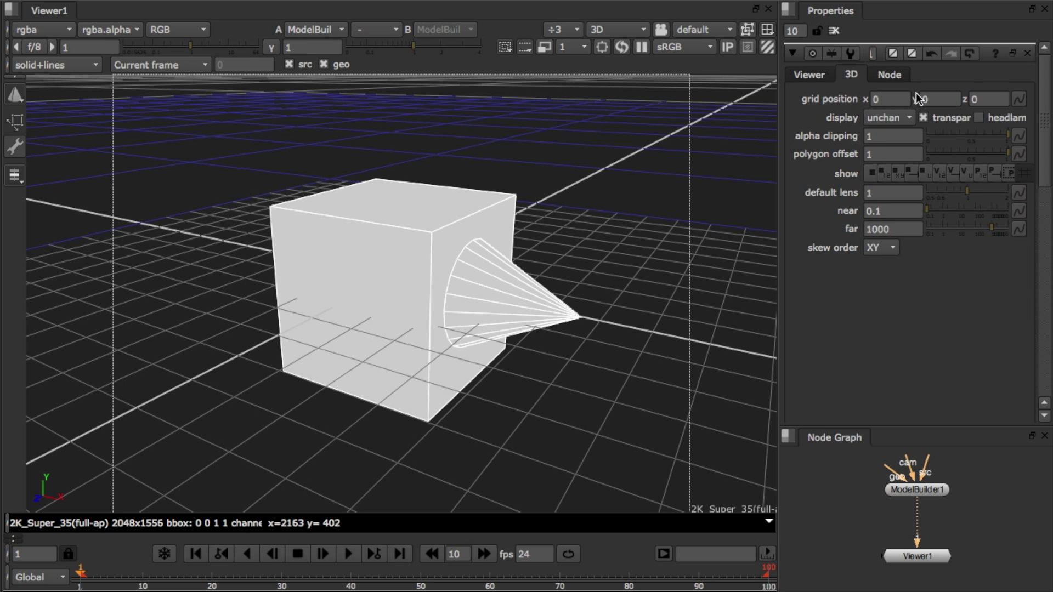
left_click(979, 117)
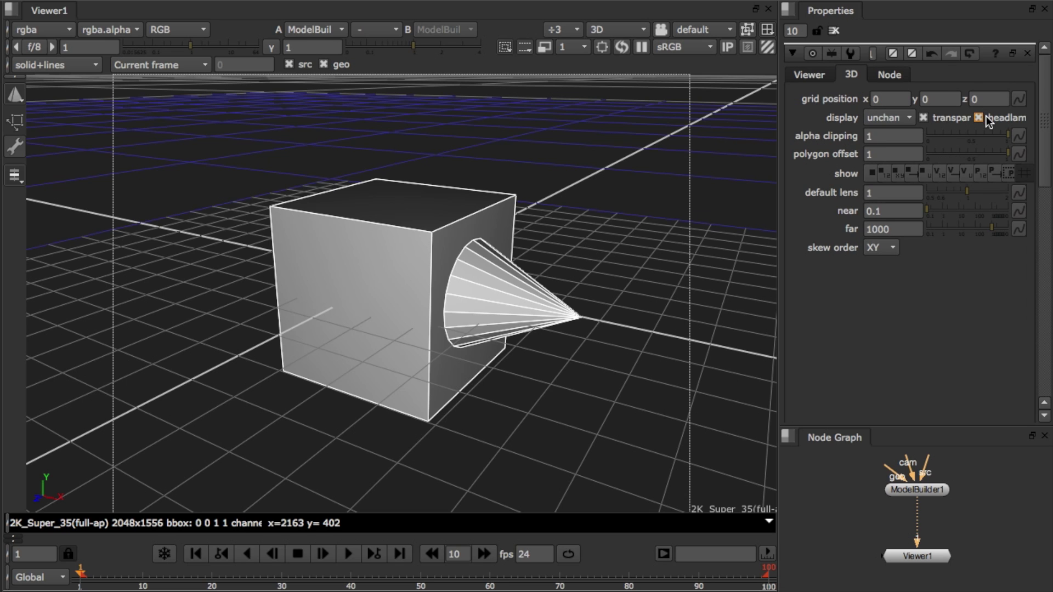
mouse_move(660, 268)
middle_mouse_down()
mouse_move(657, 247)
mouse_move(538, 284)
mouse_move(680, 278)
mouse_move(680, 268)
middle_mouse_up()
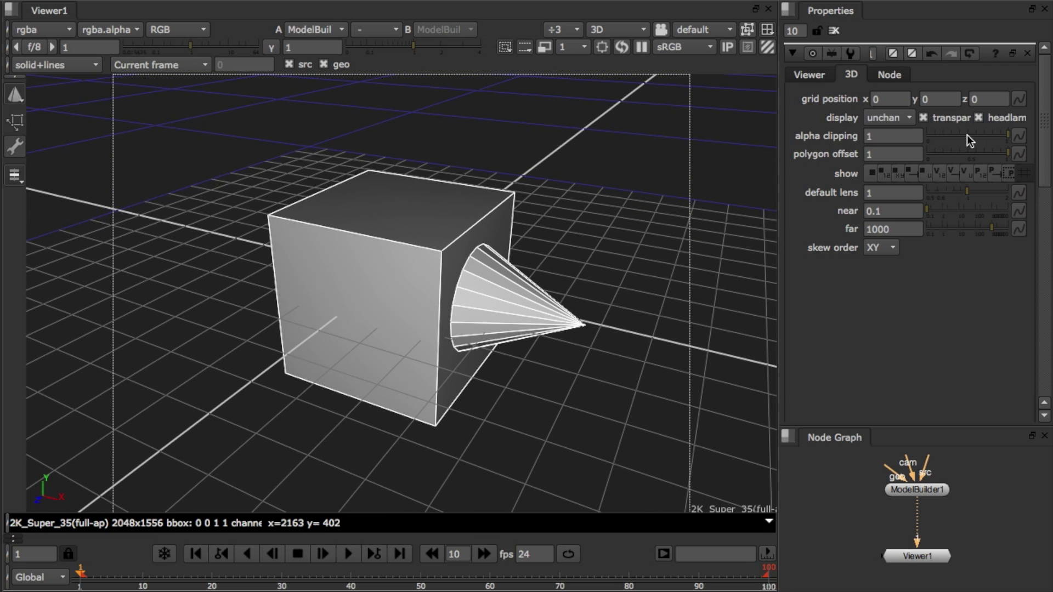
left_click(978, 118)
left_click(72, 64)
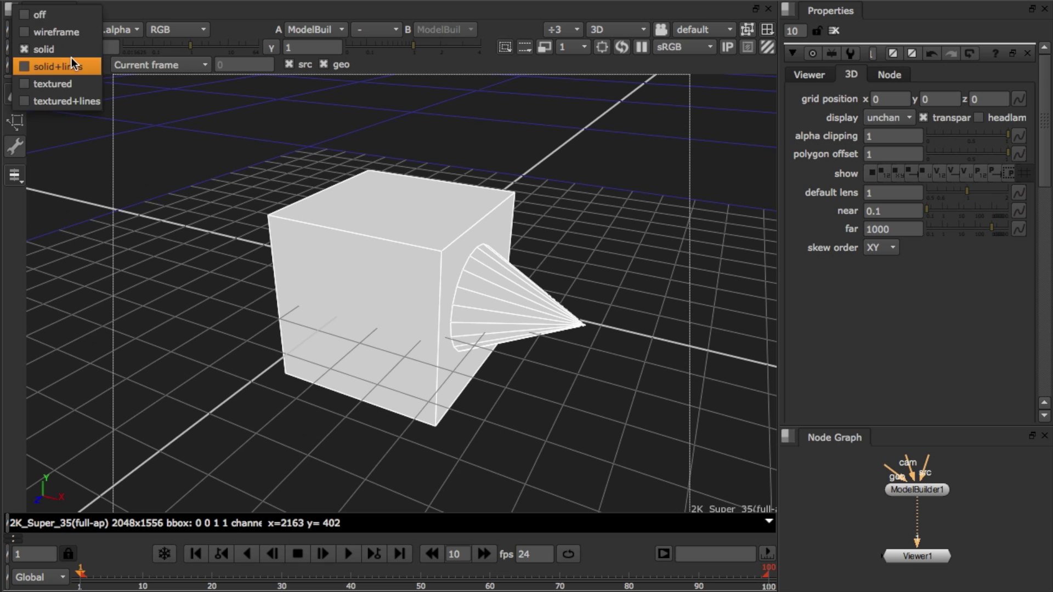
left_click(73, 38)
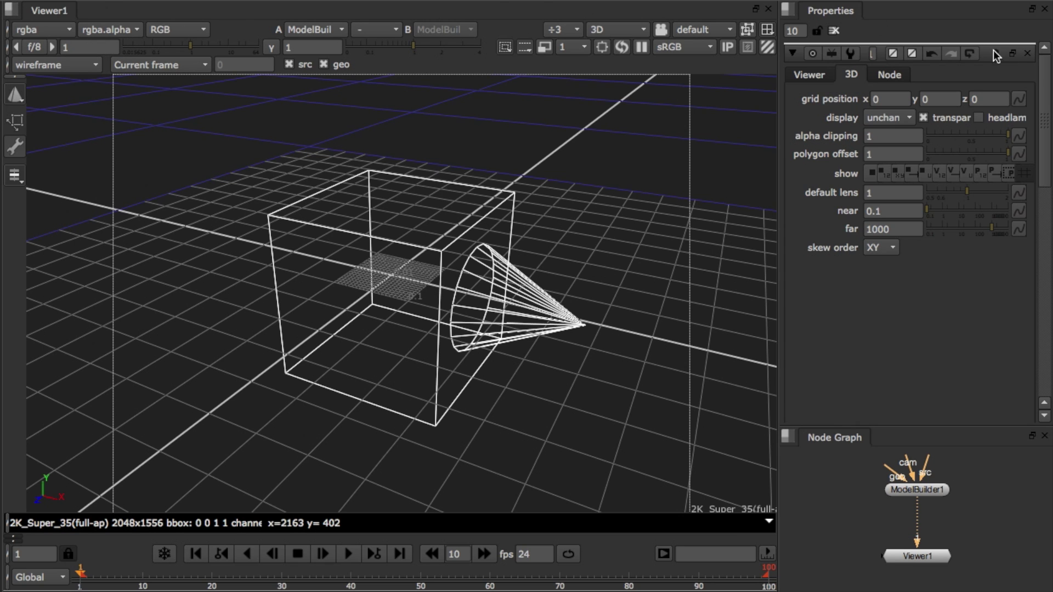
Step: Select the cube and cone as whole objects and move them together
left_click(1027, 53)
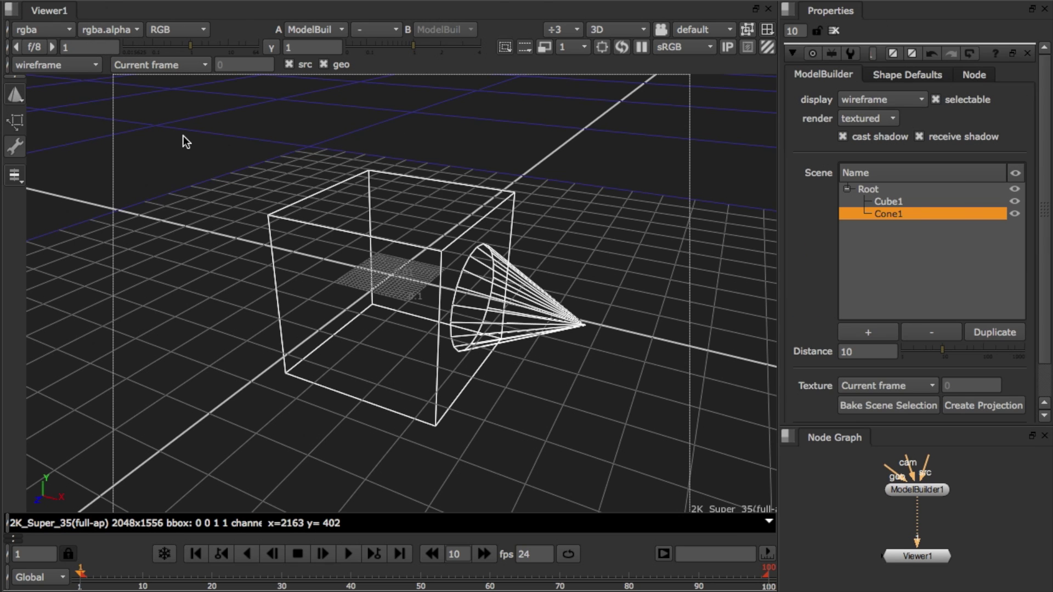
left_click(19, 176)
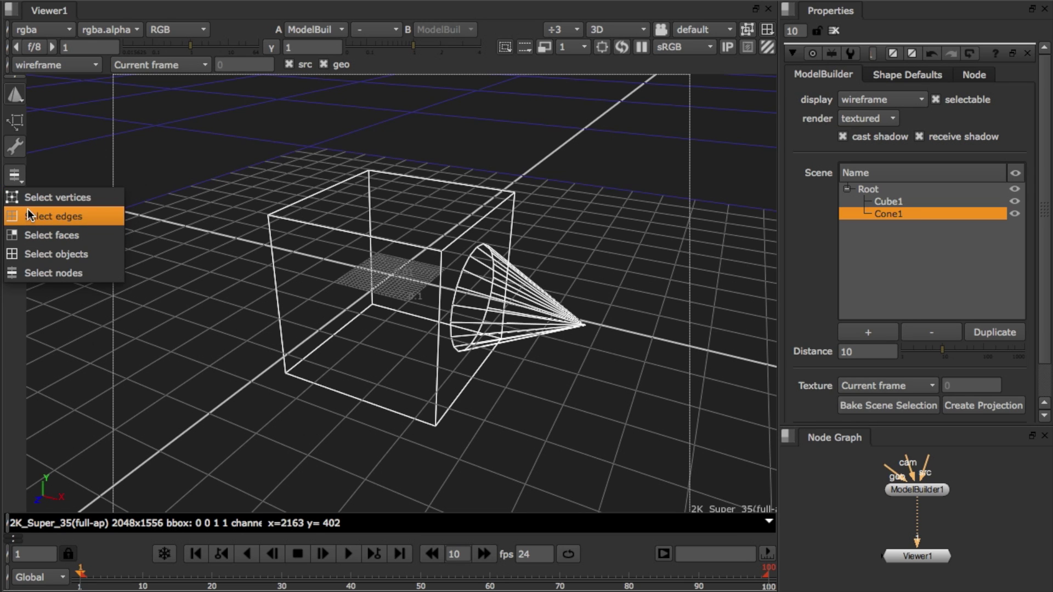
left_click(36, 252)
left_click(287, 265)
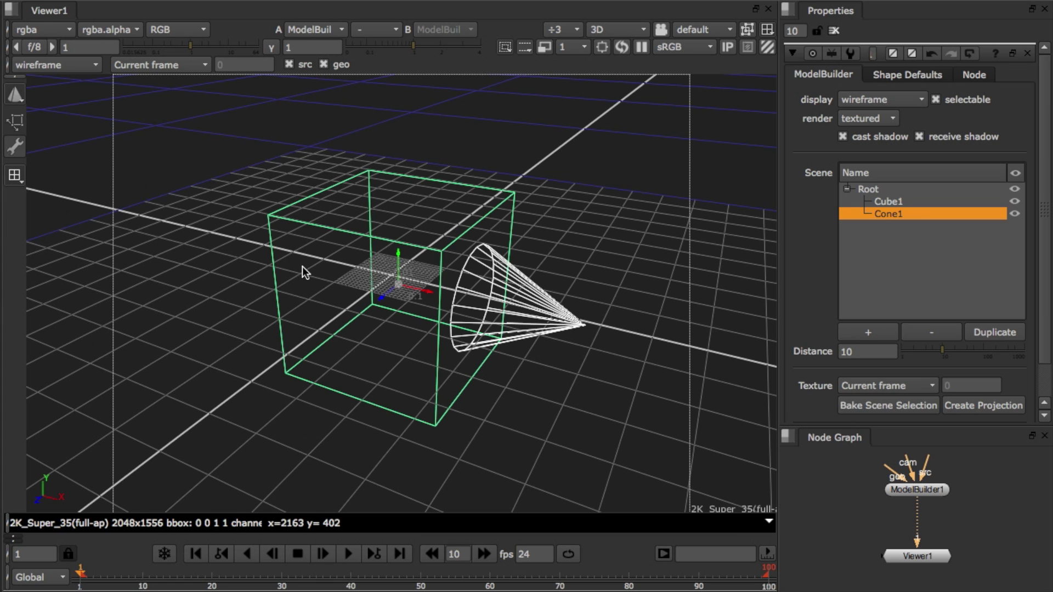
left_click(508, 304, "shift")
left_click_drag(433, 305, 453, 281)
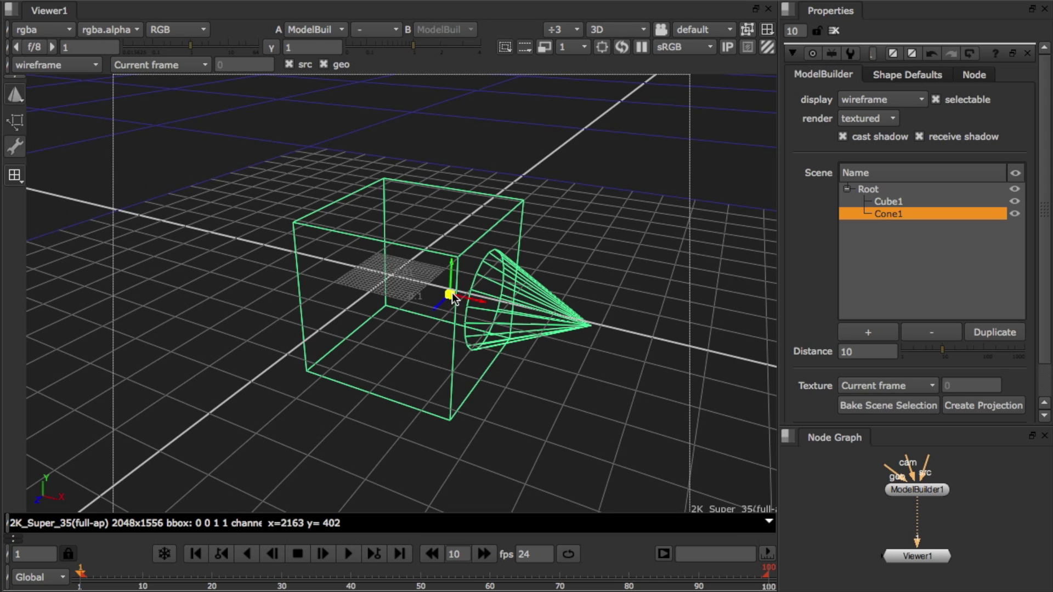
Step: Move the pivot to the cube's lower corner and rotate both shapes around it
left_click_drag(449, 294, 337, 347, "ctrl+alt")
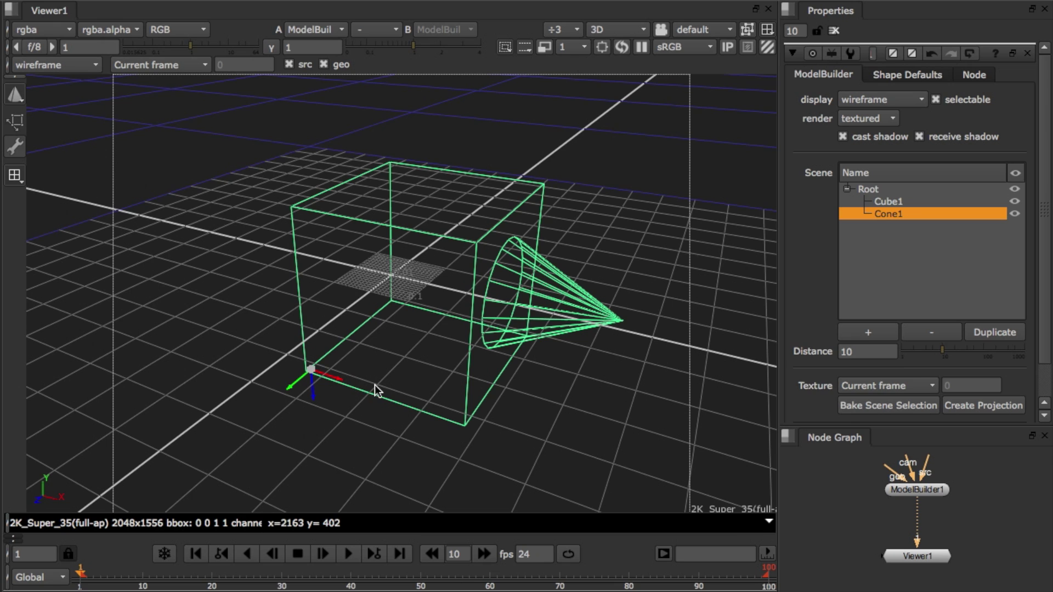
key("ctrl")
key("ctrl")
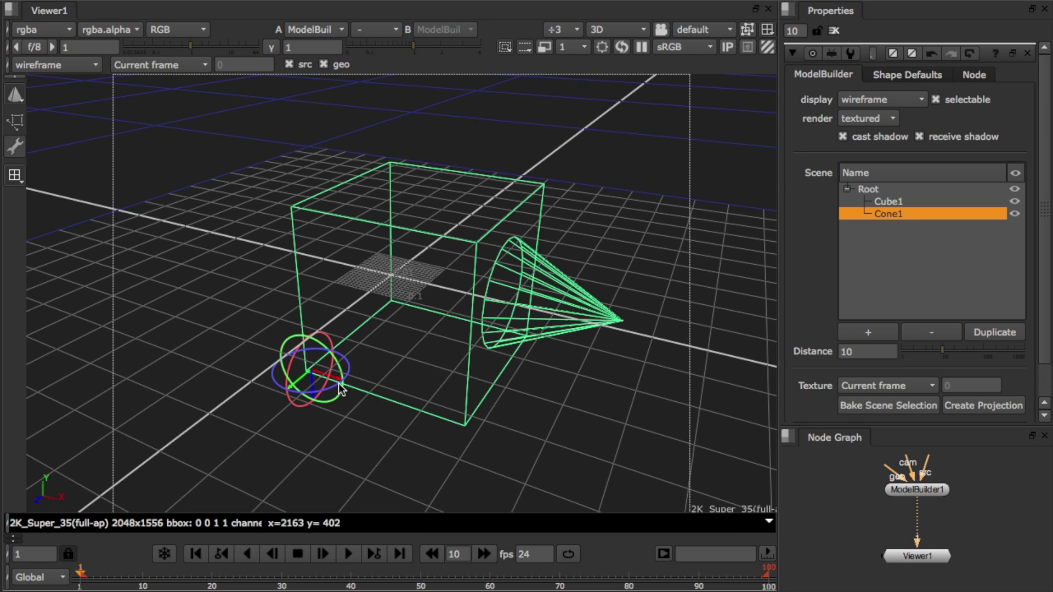
left_click_drag(340, 370, 340, 370, "ctrl")
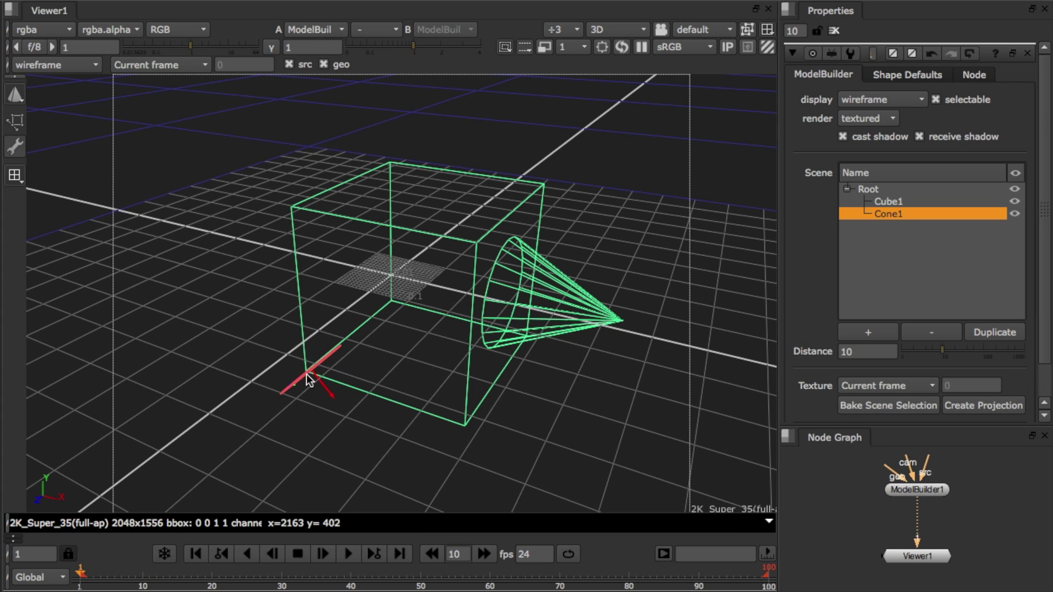
left_click_drag(311, 373, 331, 384, "ctrl")
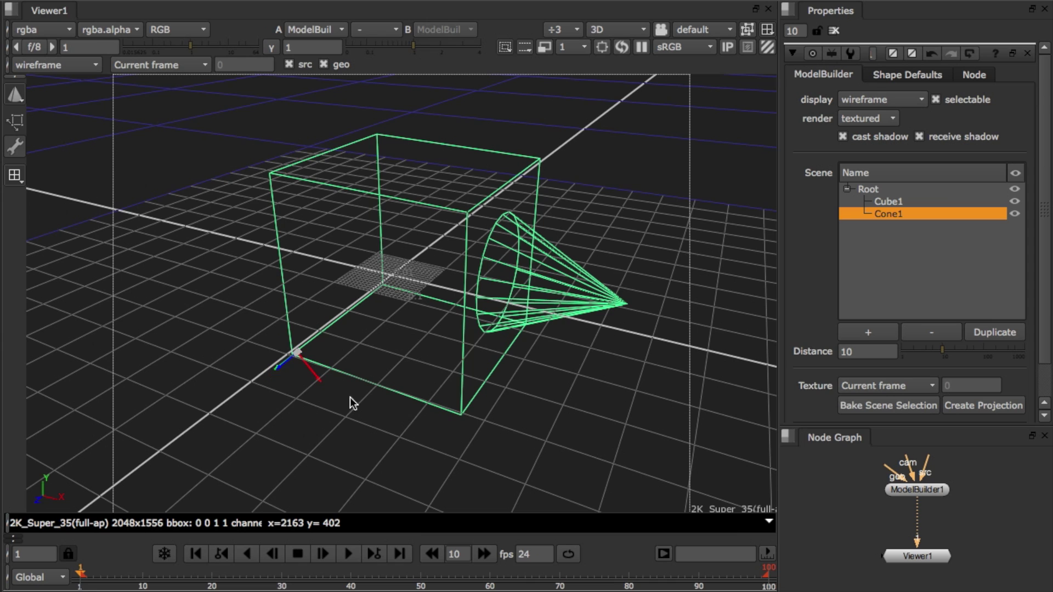
left_click(353, 397)
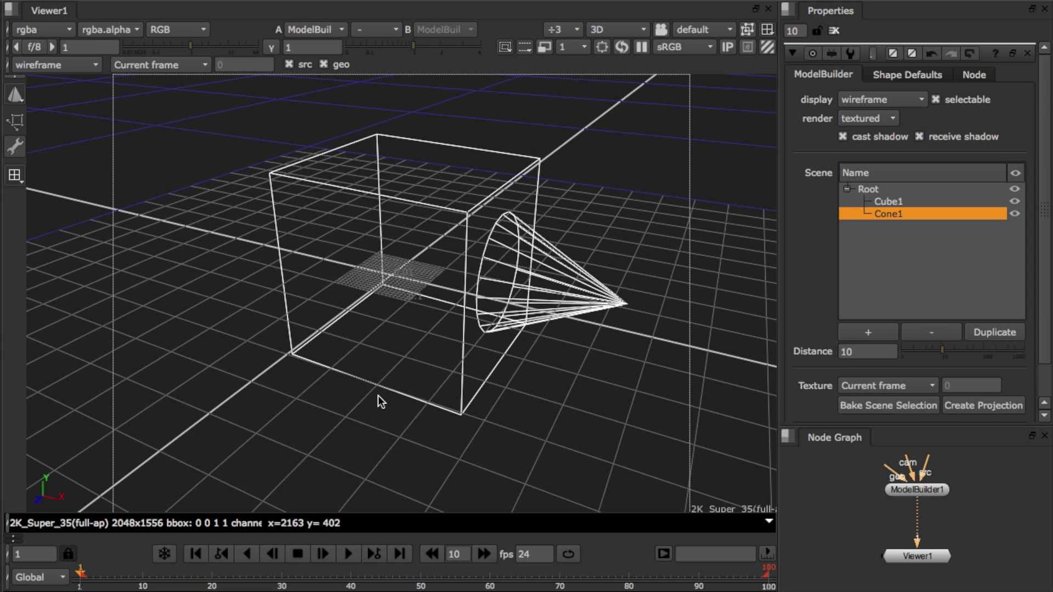
Step: Box-select edges of the cube and cone, then limit selection to visible geometry and select the cube's left face
left_click(15, 177)
left_click(66, 215)
left_click_drag(222, 121, 495, 429)
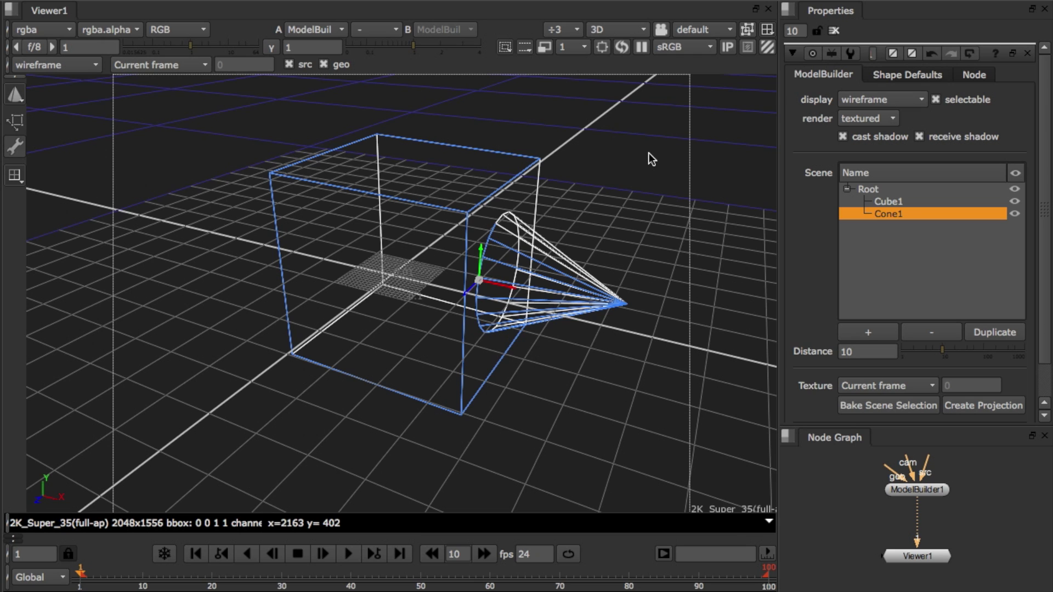
left_click(746, 31)
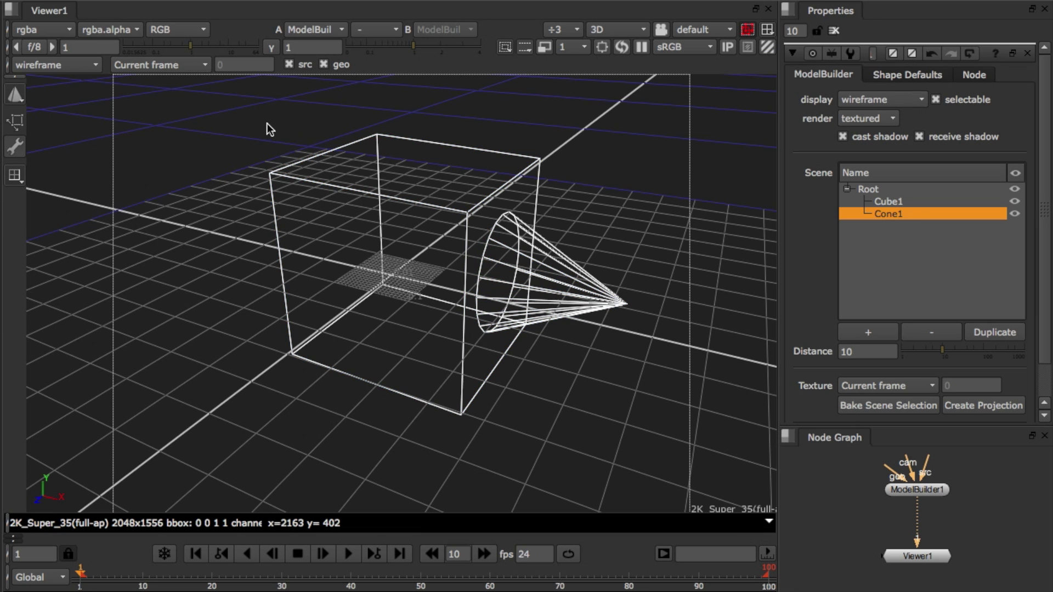
left_click_drag(267, 123, 399, 403)
left_click_drag(356, 235, 399, 304)
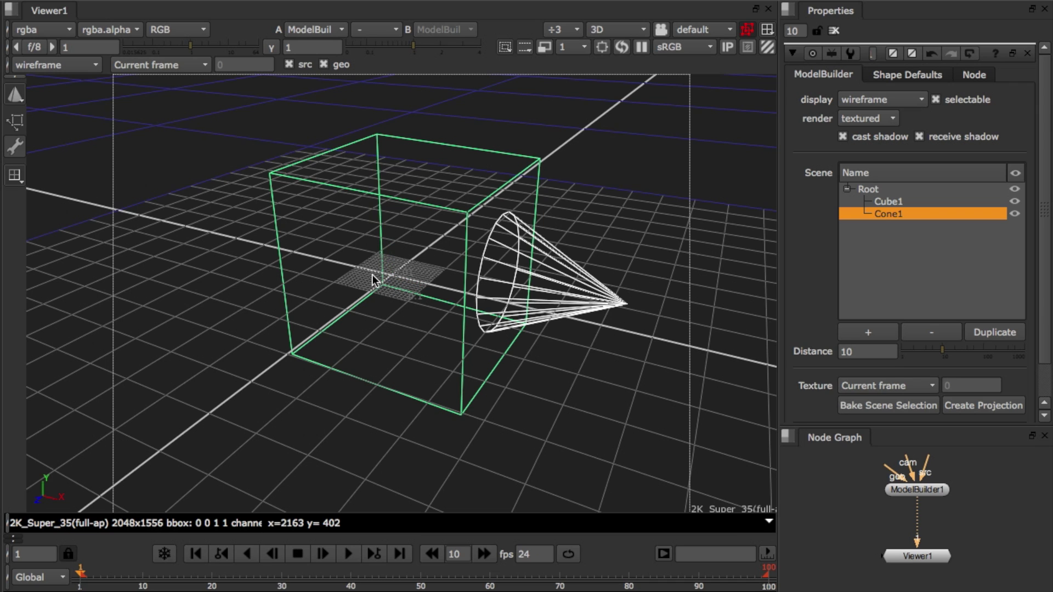
left_click(747, 29)
right_click(433, 251)
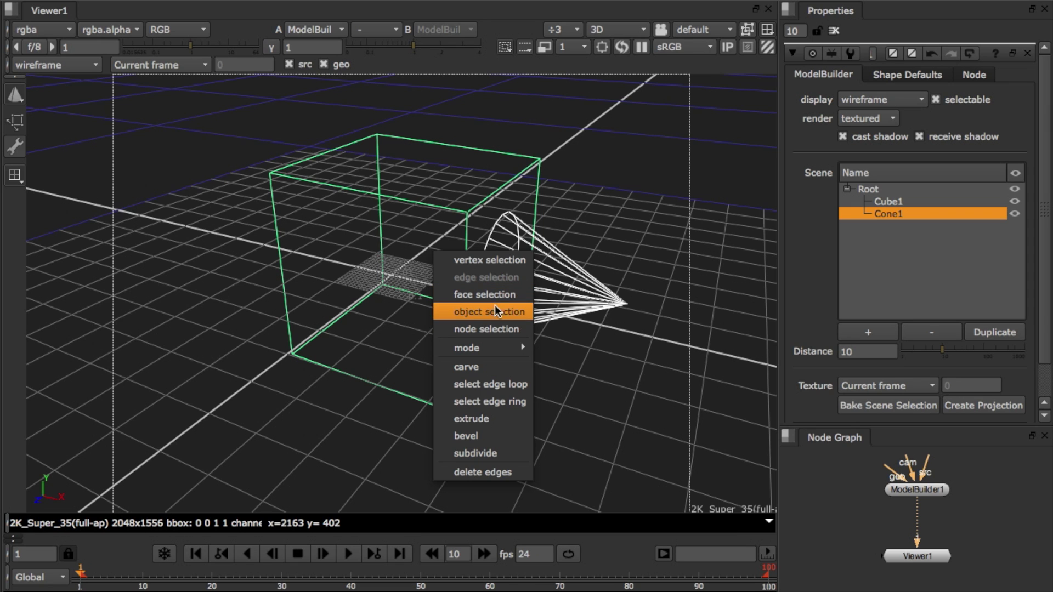
mouse_move(498, 345)
left_click(512, 264)
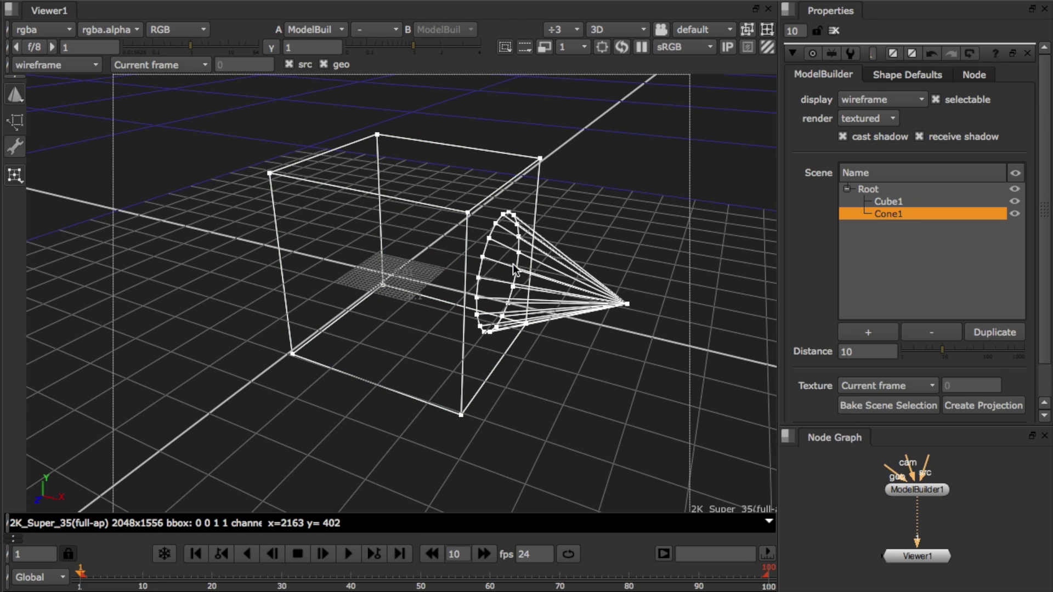
right_click(430, 256)
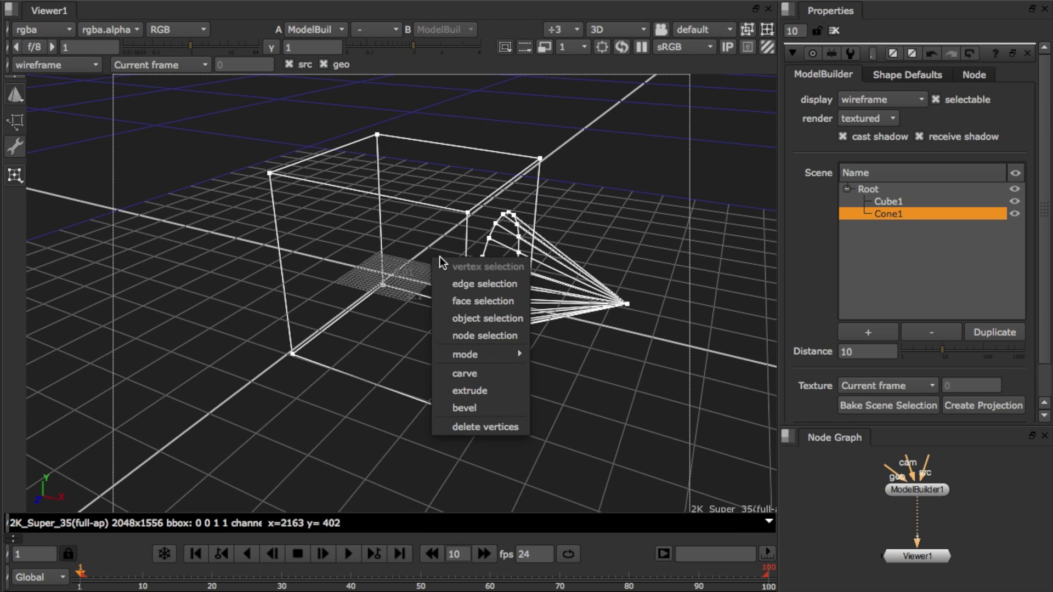
mouse_move(468, 355)
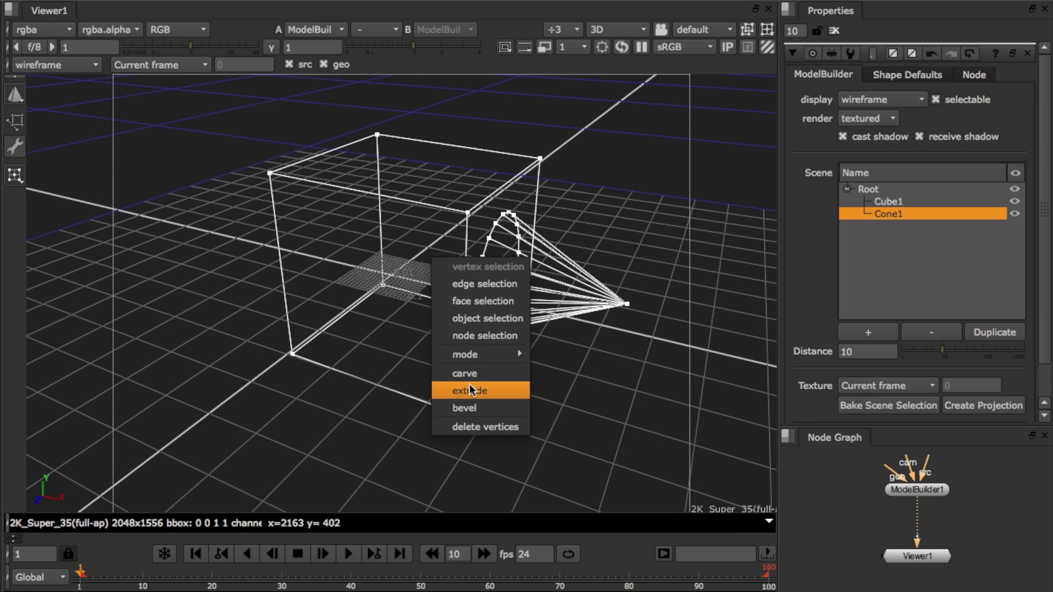
left_click(495, 282)
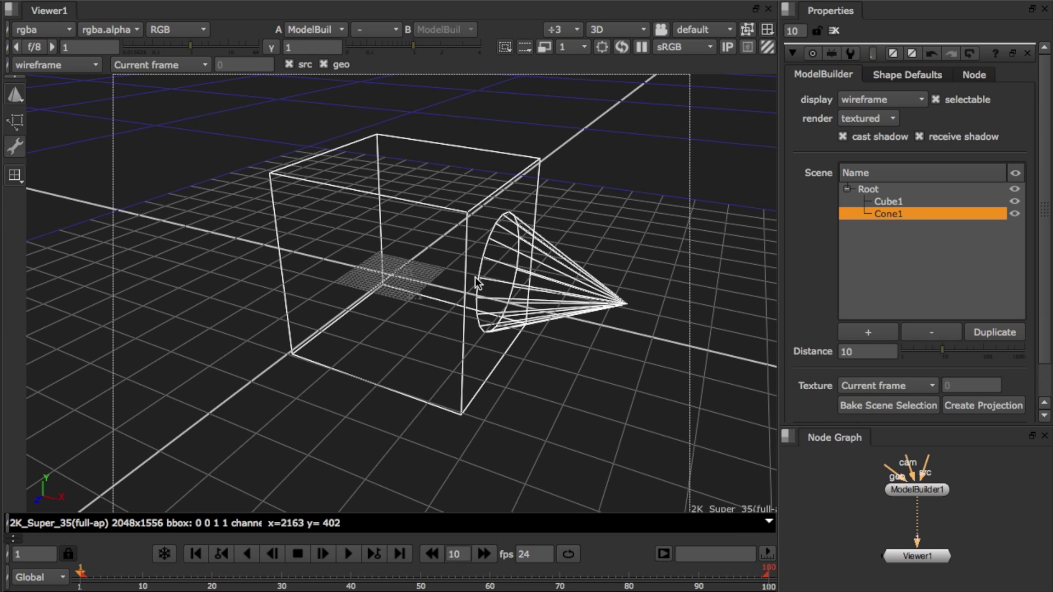
right_click(446, 261)
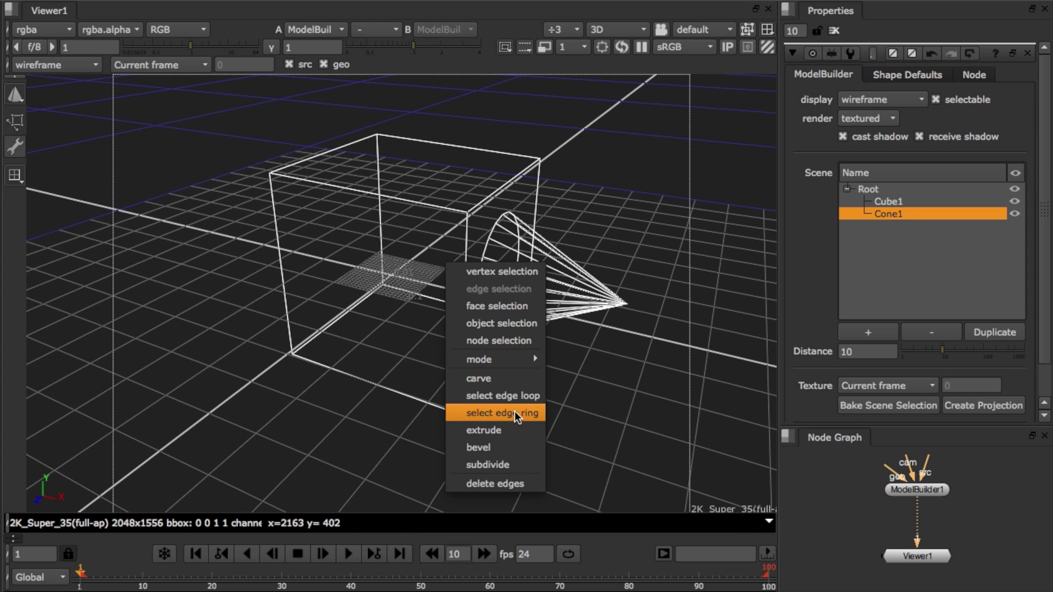
left_click(518, 306)
right_click(465, 296)
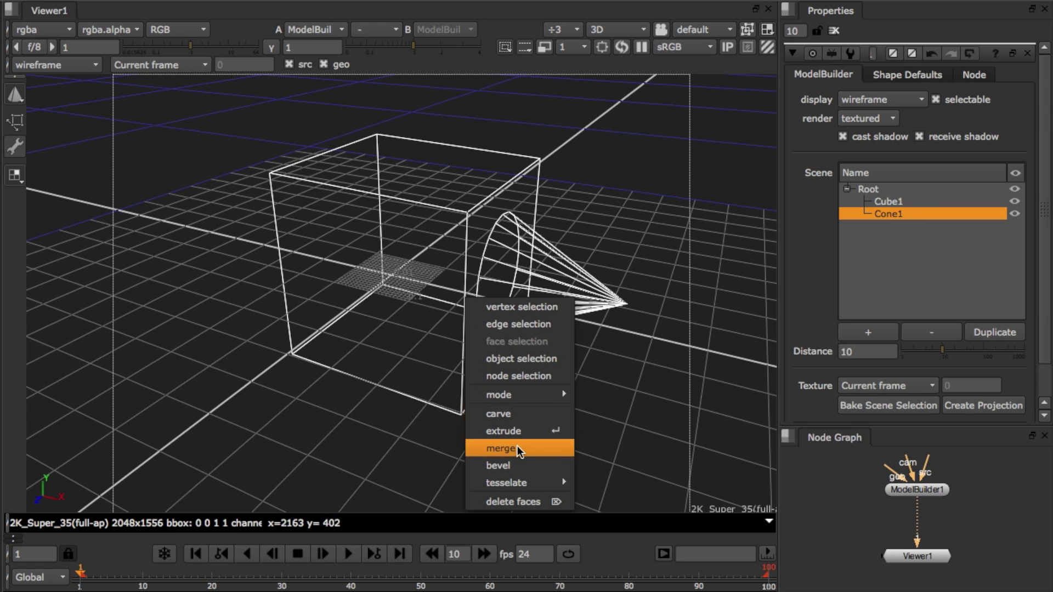
left_click(519, 358)
right_click(471, 279)
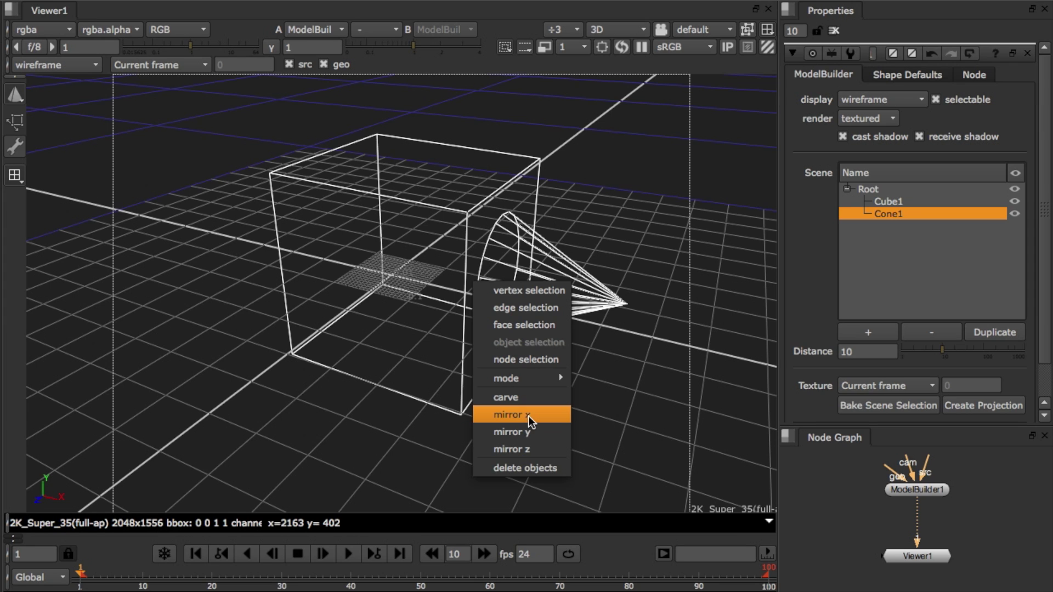
left_click(640, 347)
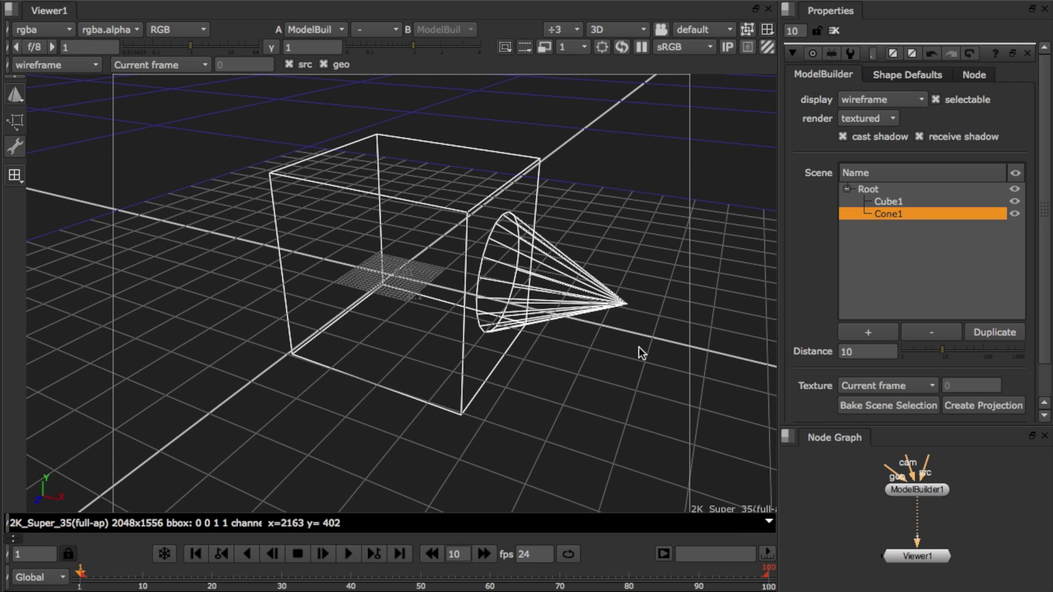
left_click(640, 347)
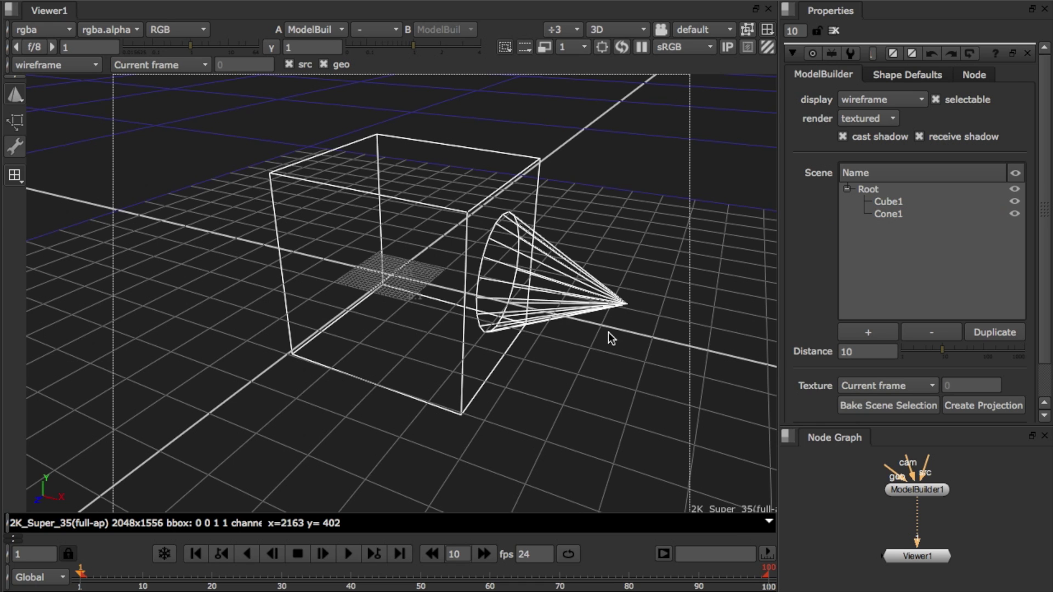
Step: Subdivide the cube's left vertical edge into 4 segments
right_click(403, 305)
left_click(445, 331)
left_click(280, 262)
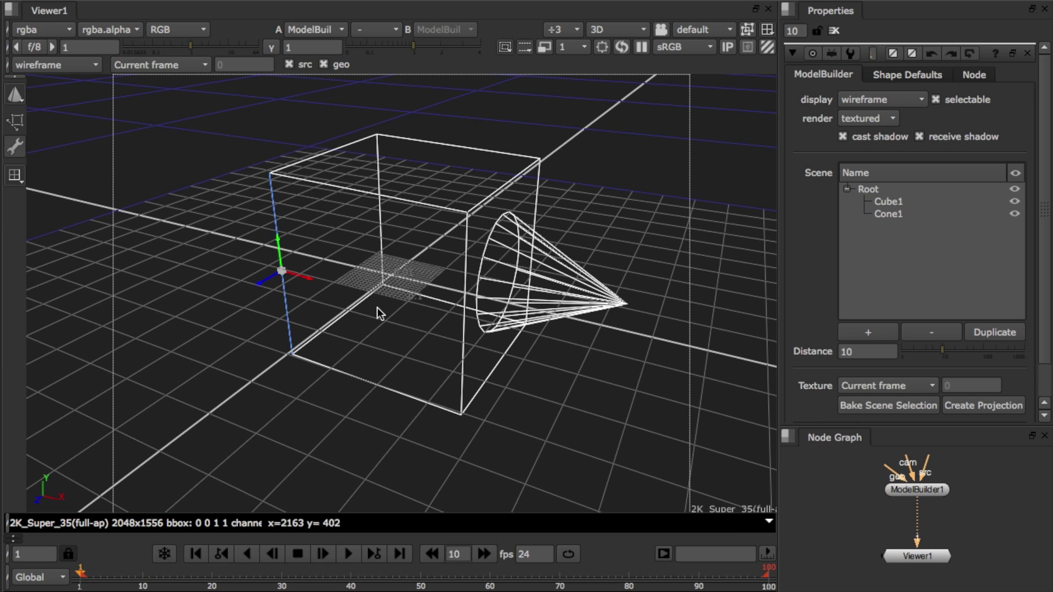
right_click(381, 287)
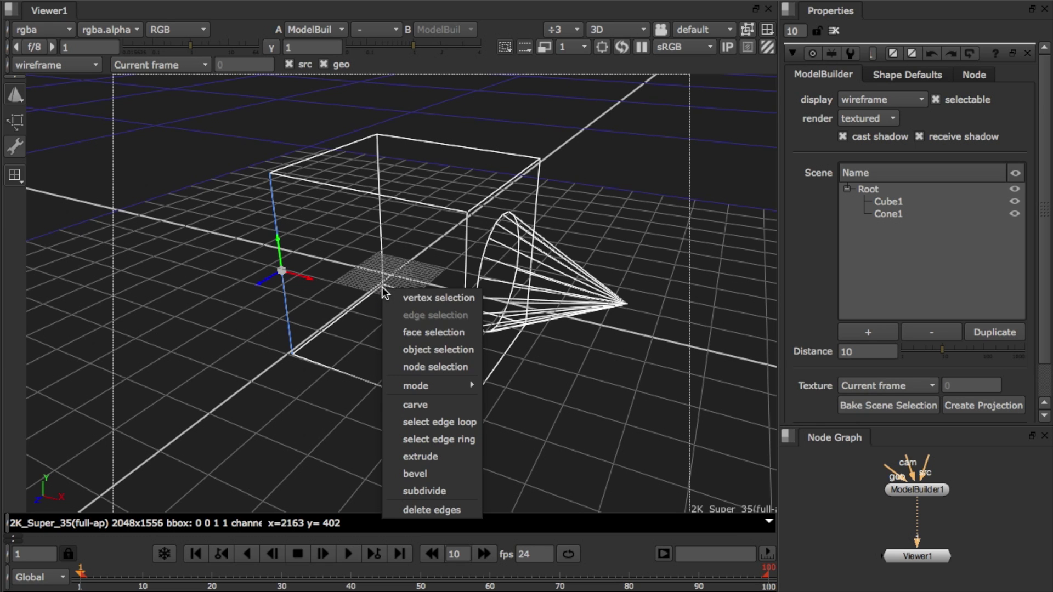
left_click(447, 491)
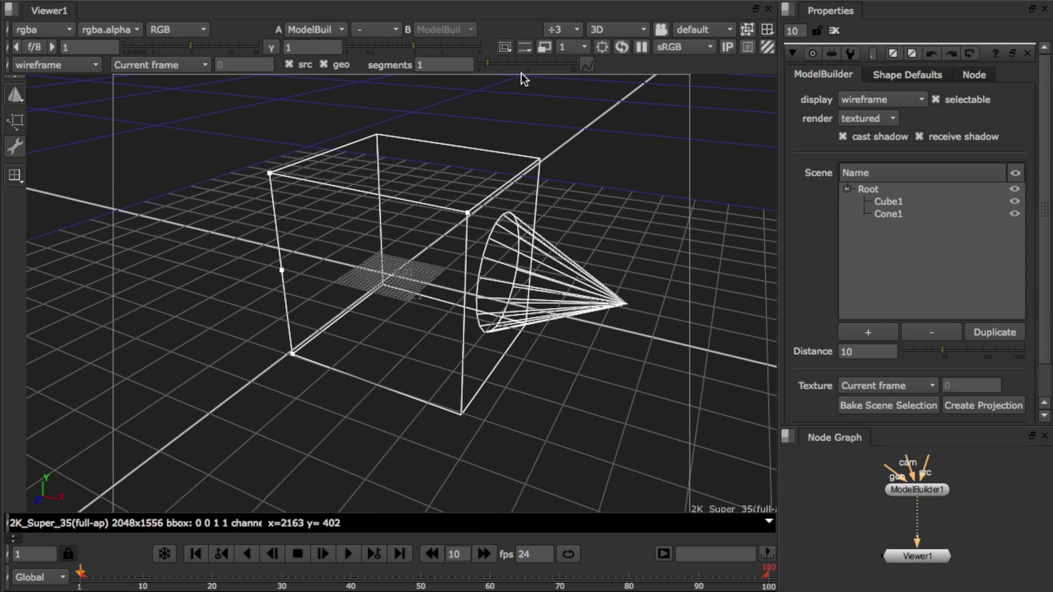
left_click_drag(499, 61, 515, 62)
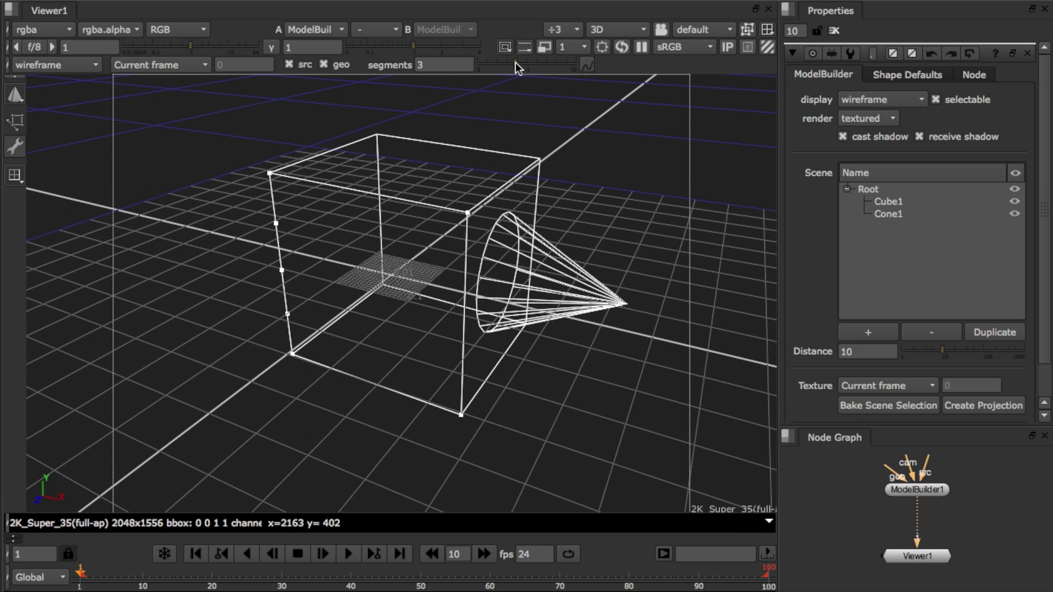
key("Return")
Step: Select the new vertices along the subdivided edge in vertex mode
right_click(399, 288)
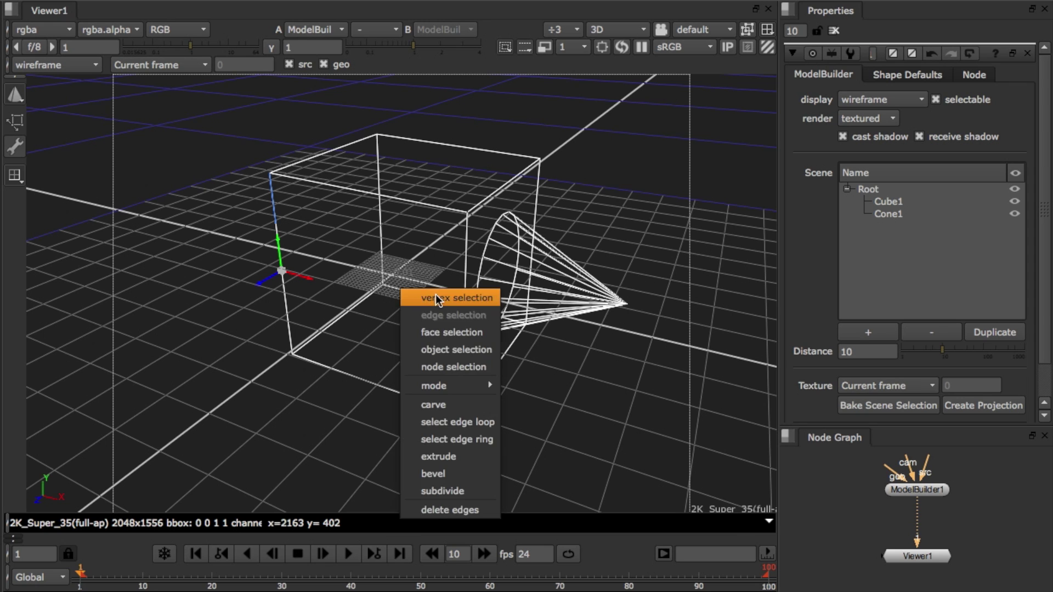
left_click(435, 295)
left_click_drag(230, 208, 321, 328)
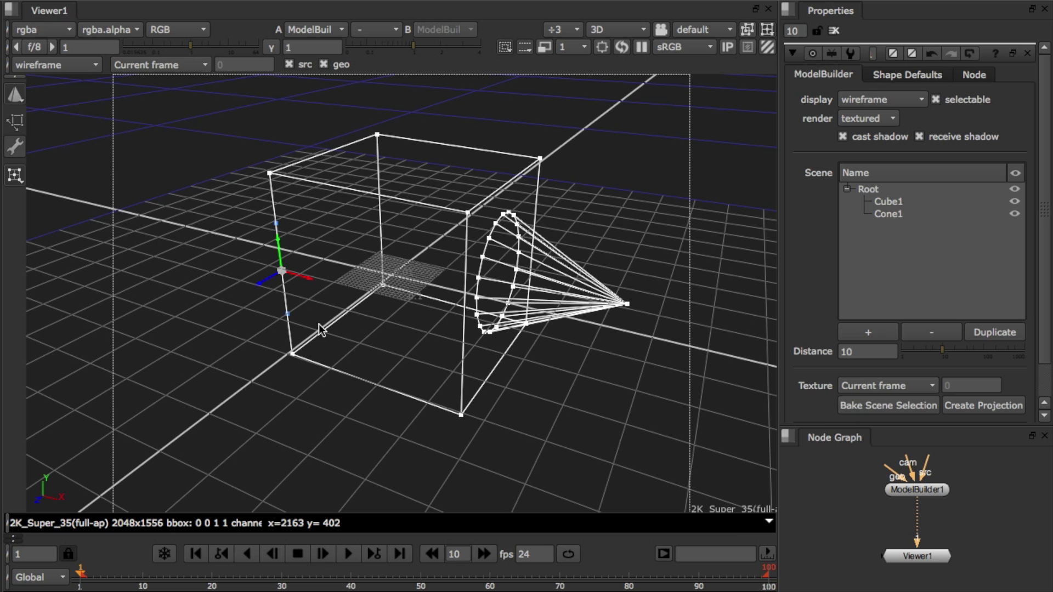
left_click(388, 327)
right_click(389, 327)
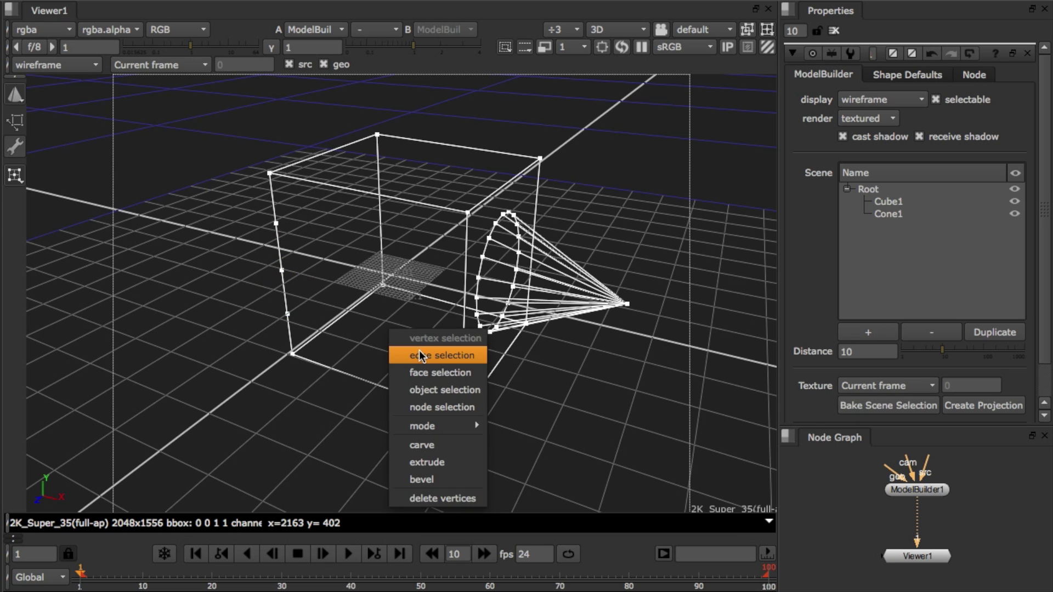
left_click(422, 354)
left_click_drag(431, 346, 465, 365)
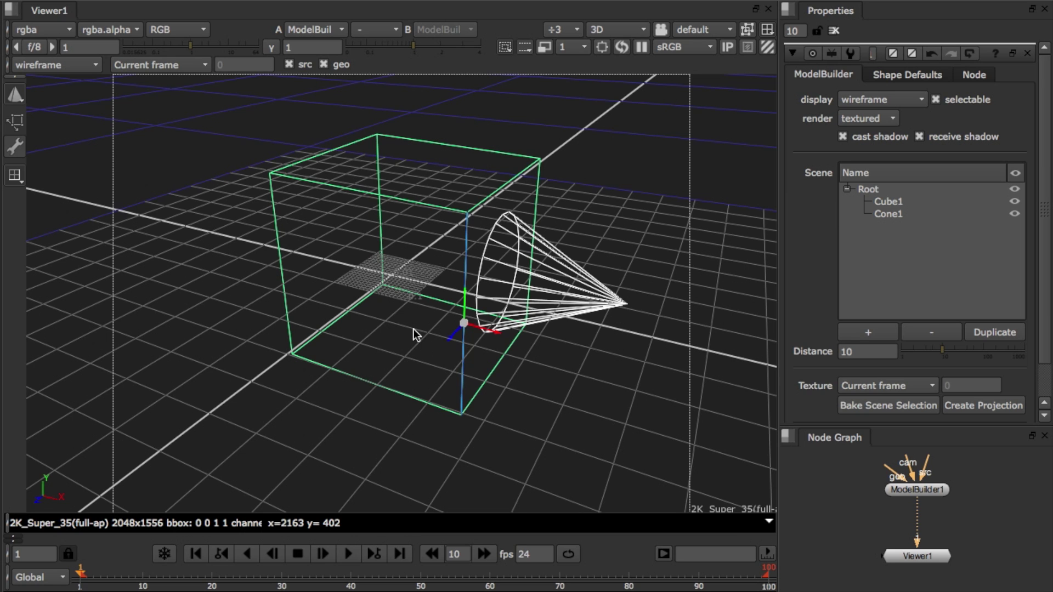
right_click(417, 330)
left_click(458, 516)
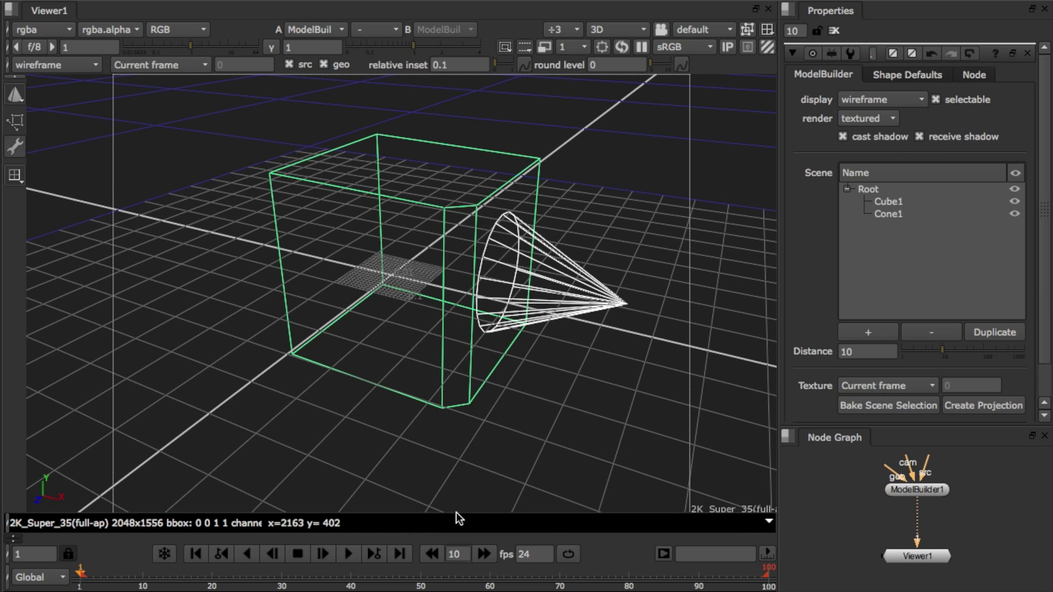
left_click_drag(650, 64, 656, 64)
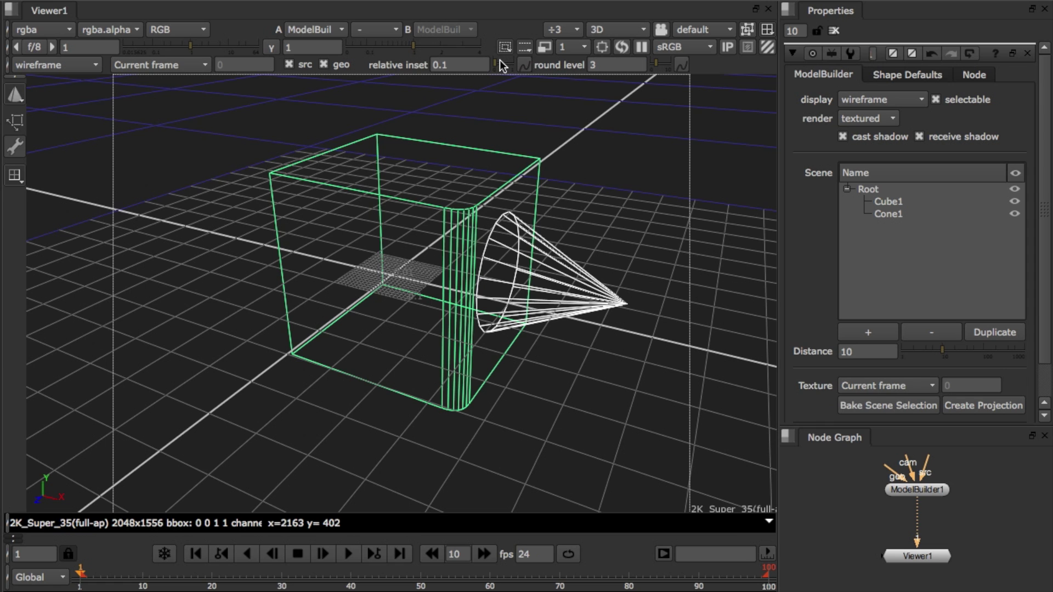
left_click_drag(499, 60, 495, 62)
key("Escape")
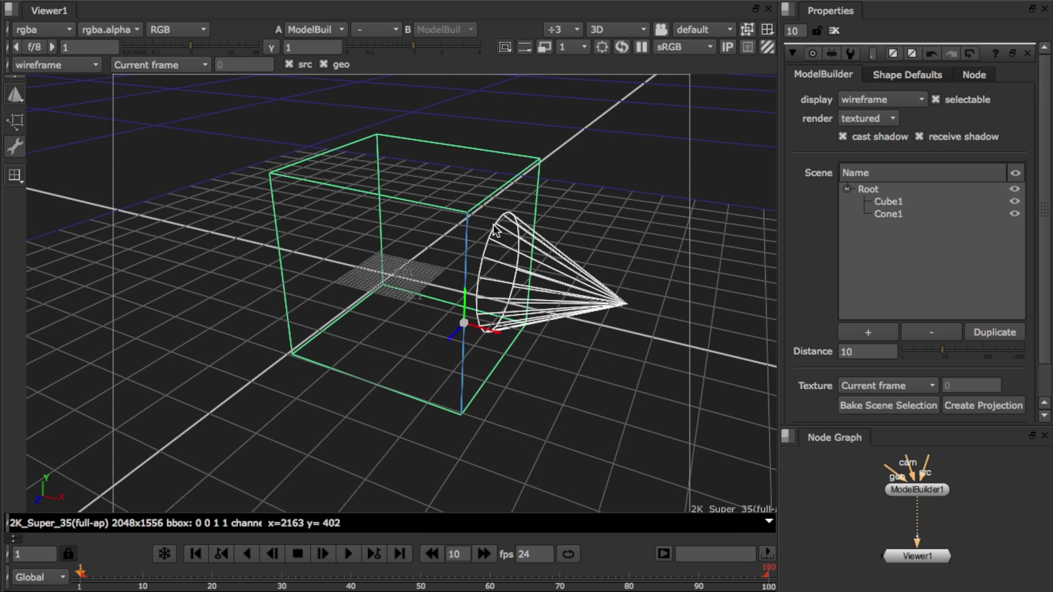
Step: Carve a jagged cut across the cube's front face, starting and ending on the left edge
left_click(430, 241)
right_click(429, 241)
left_click(447, 249)
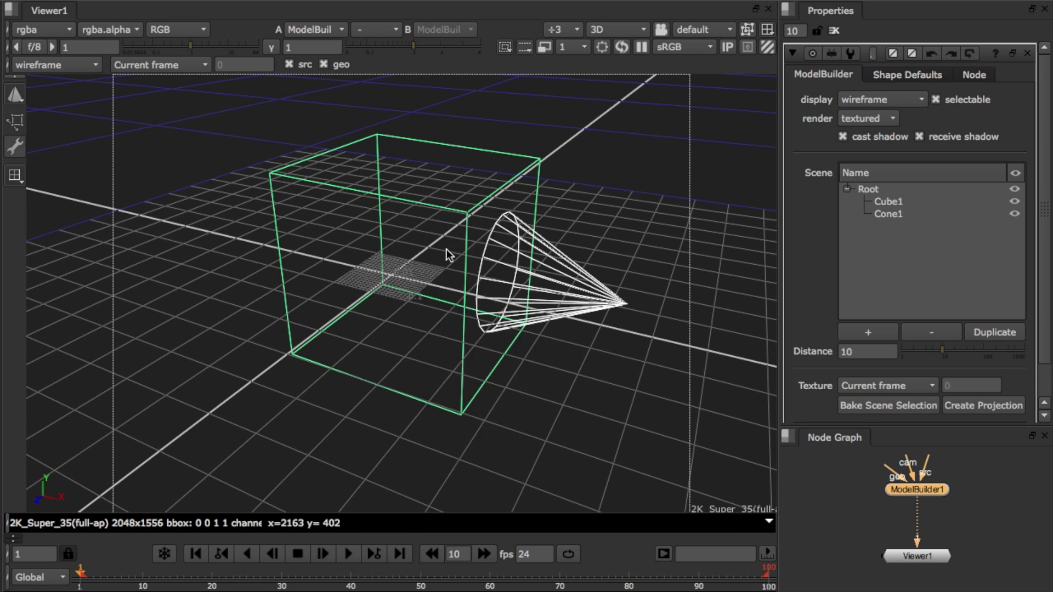
right_click(334, 268)
left_click(377, 385)
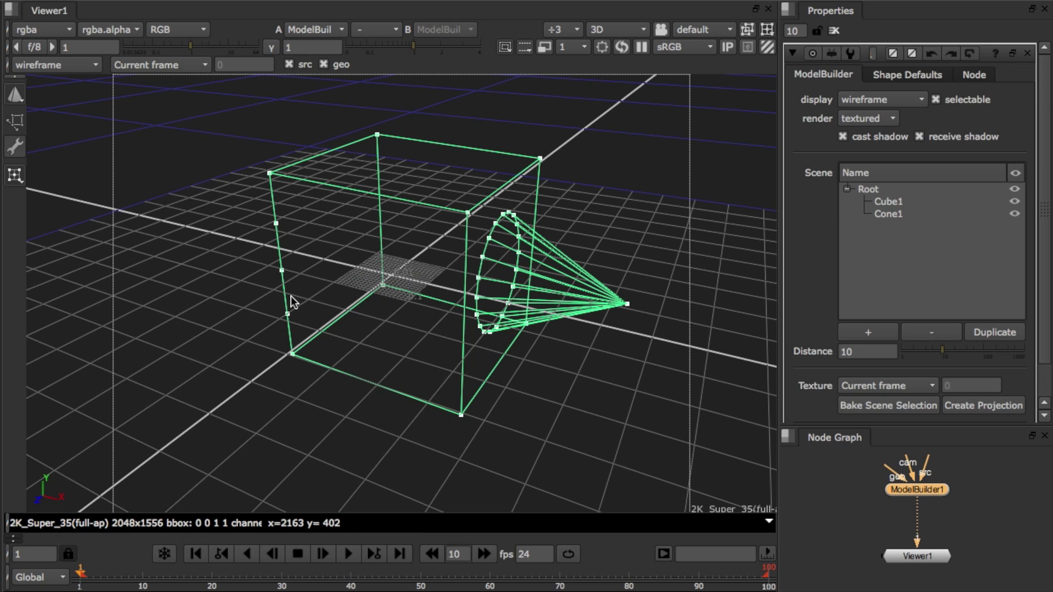
left_click(282, 270)
left_click(320, 263)
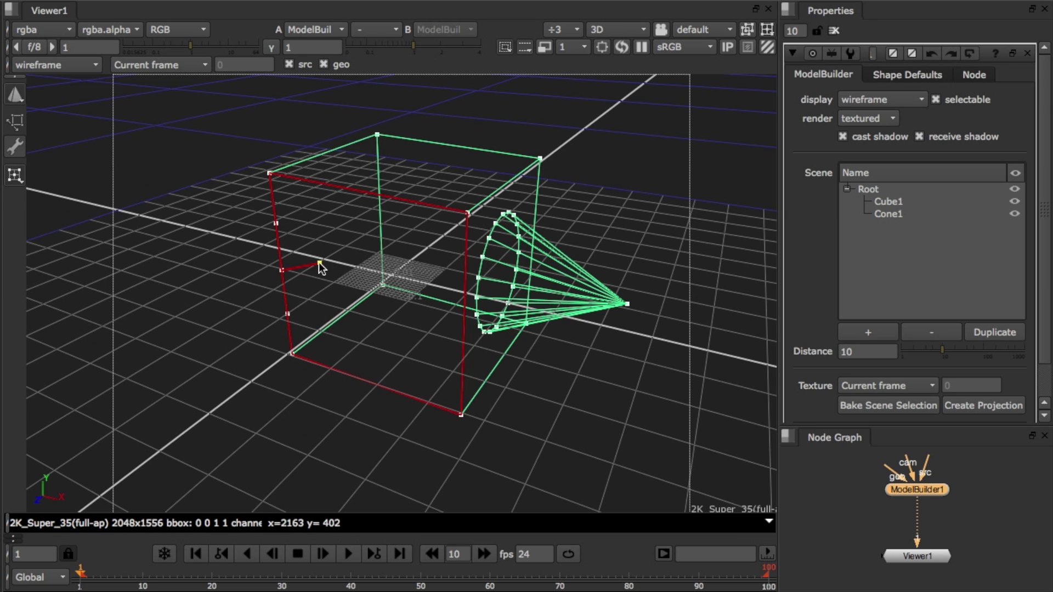
left_click(373, 281)
left_click(288, 317)
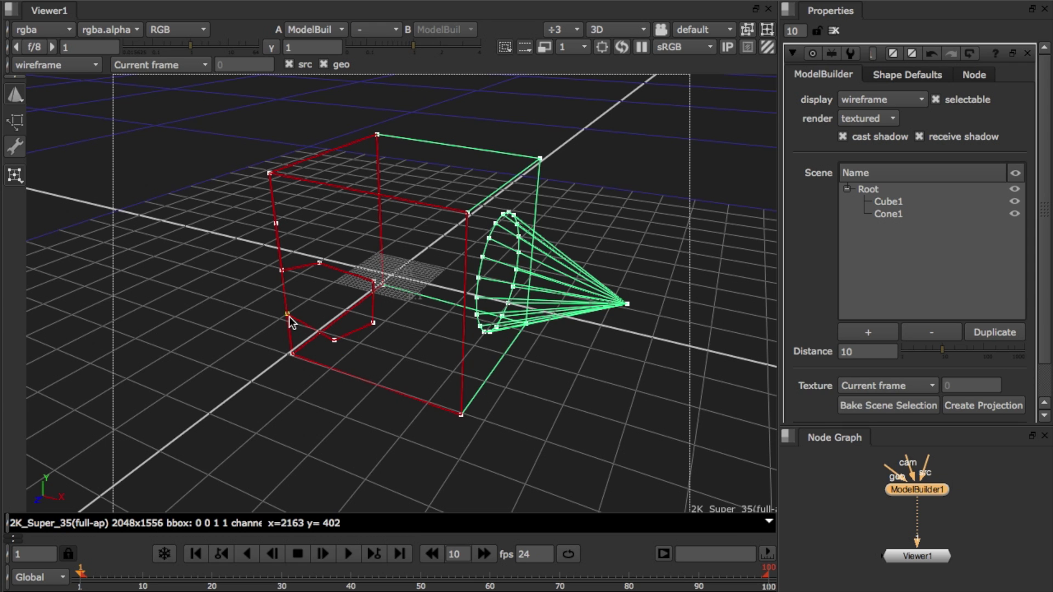
key("Return")
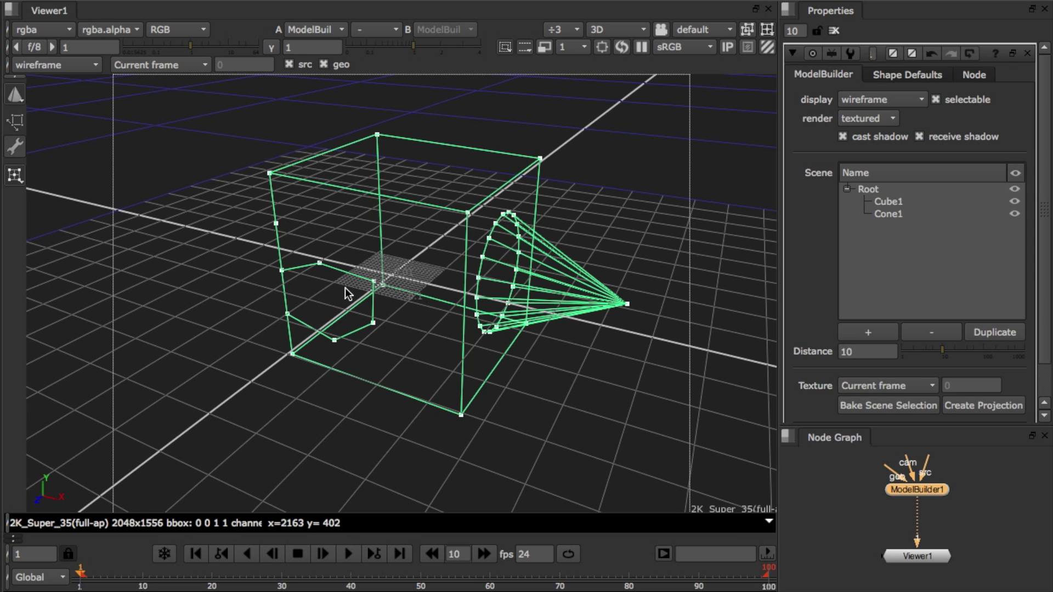
Step: Carve a second, rounded cut from the carved vertex across the front face
right_click(357, 258)
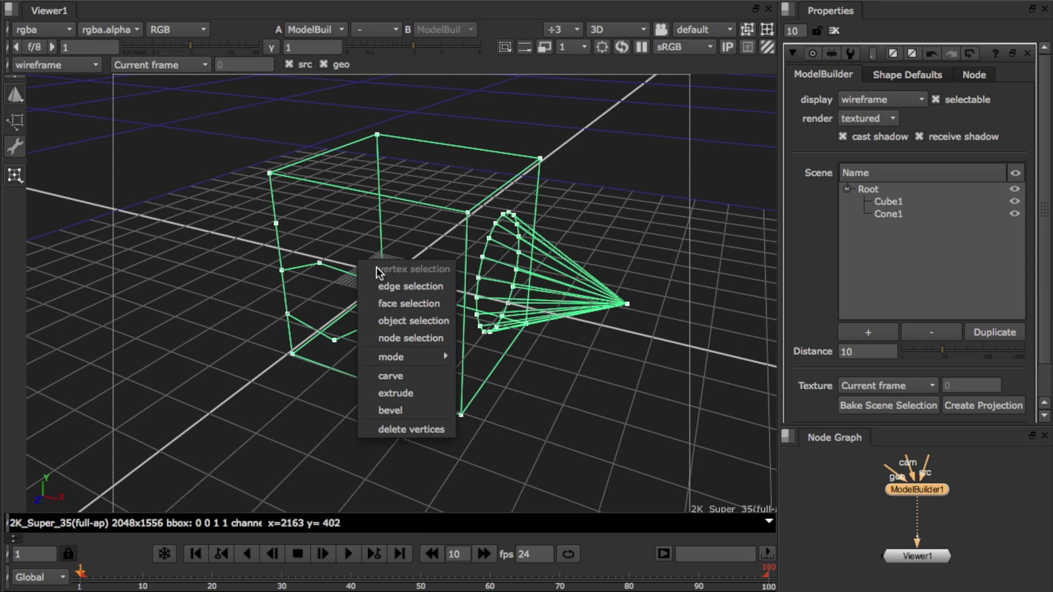
left_click(402, 371)
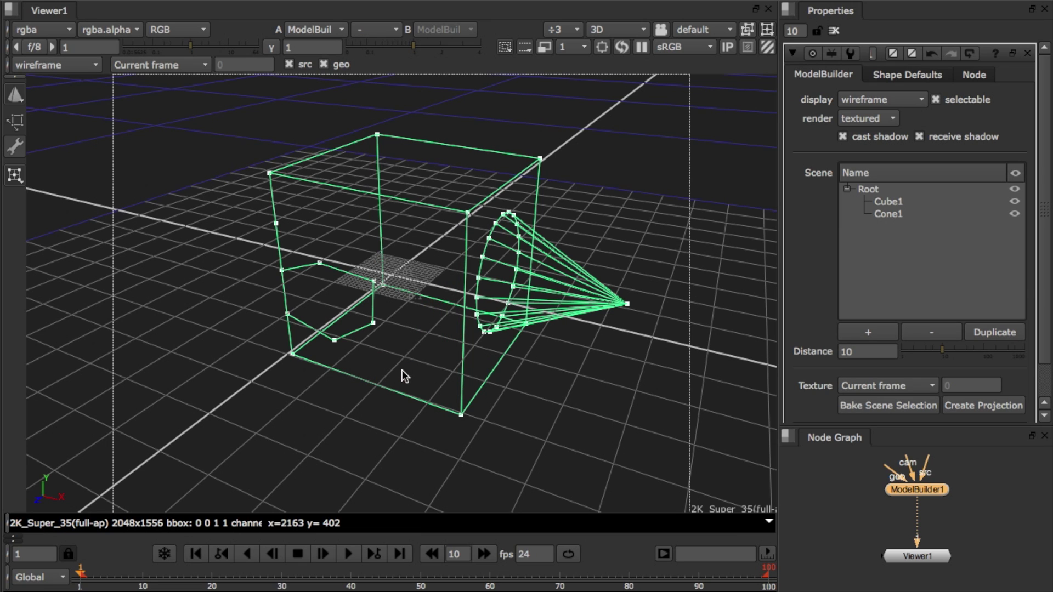
left_click(374, 282)
mouse_move(375, 282)
left_mouse_down()
mouse_move(408, 292)
mouse_move(412, 316)
mouse_move(402, 335)
mouse_move(370, 329)
left_mouse_up()
Step: Select the rounded carved face in face mode and drag it outward to extrude it
right_click(412, 235)
left_click(455, 280)
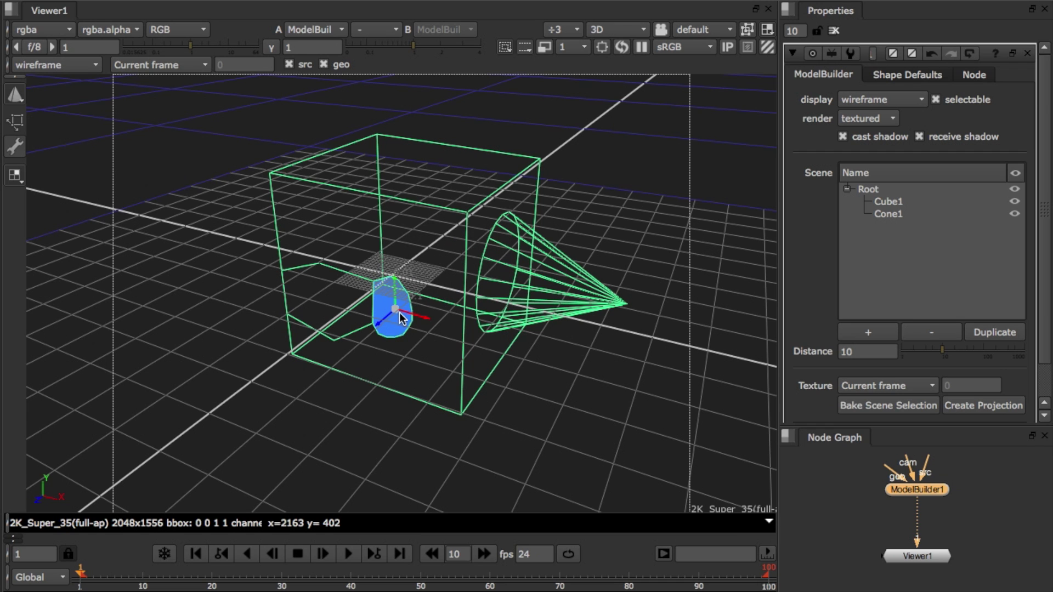
right_click(434, 307)
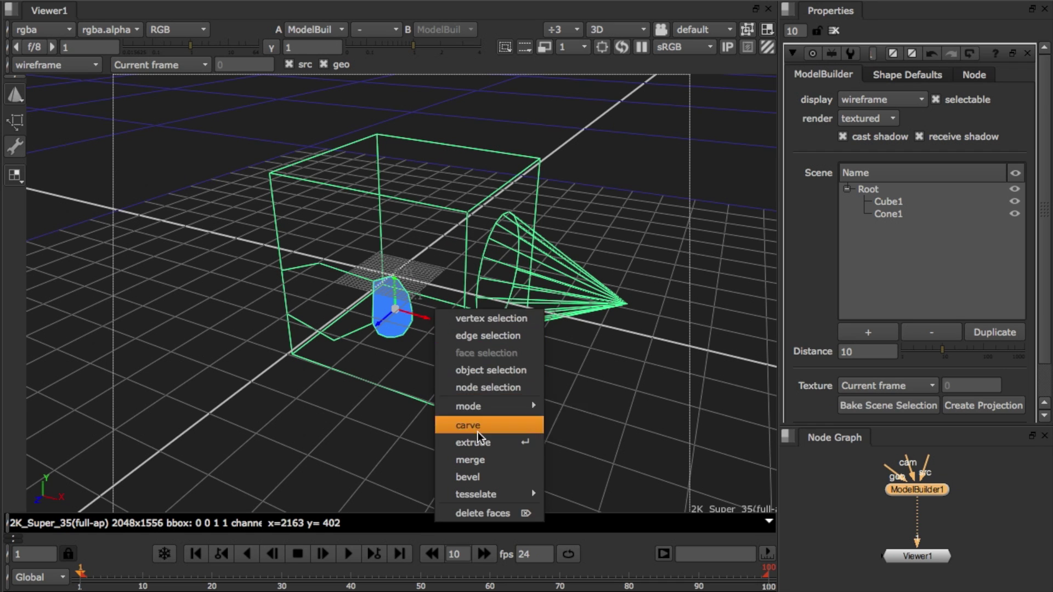
left_click(388, 408)
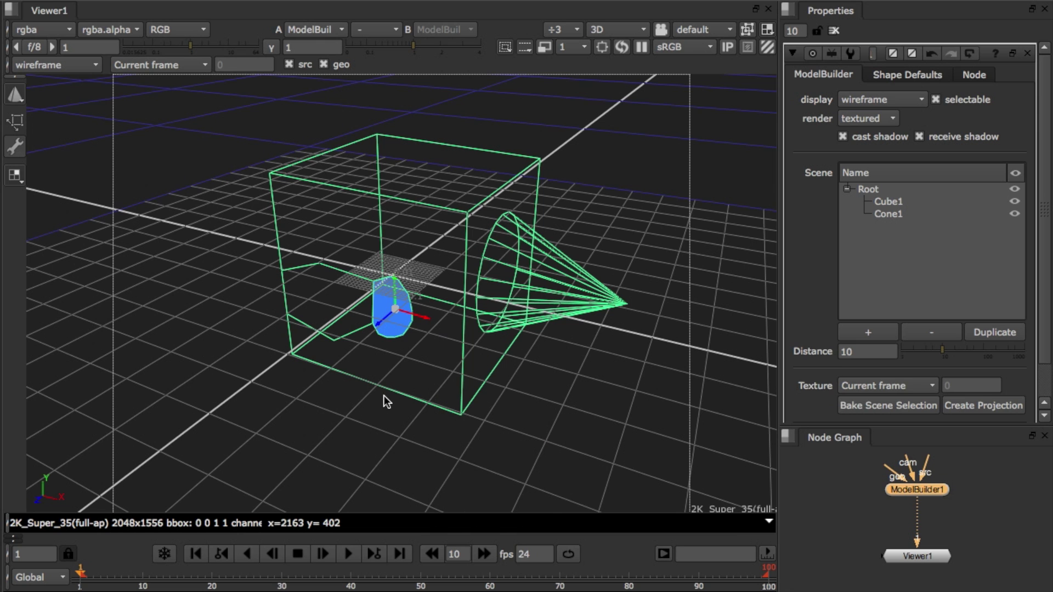
left_click(383, 388)
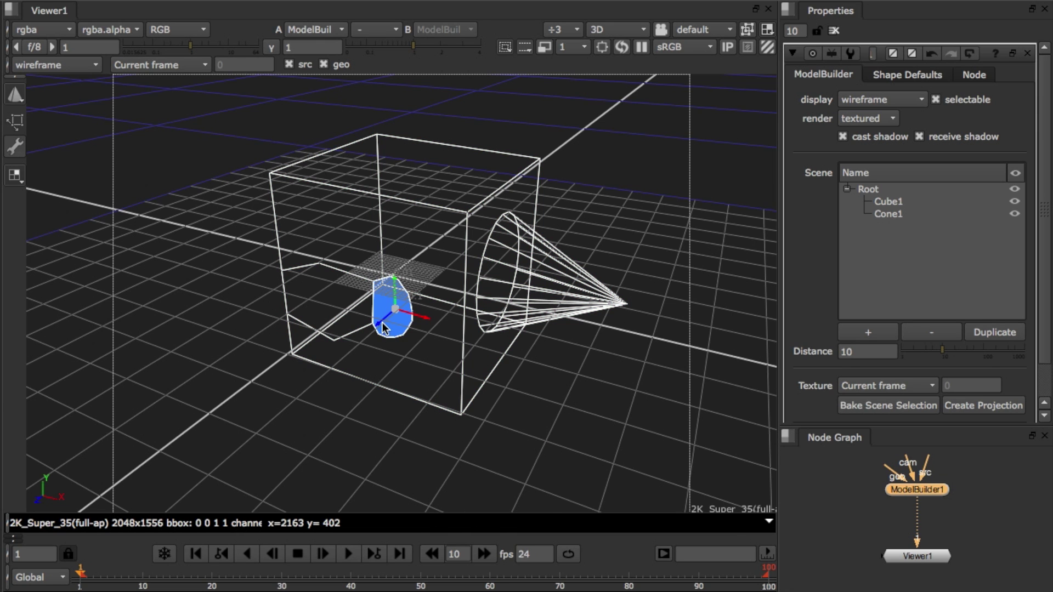
left_click_drag(383, 327, 303, 375, "ctrl+shift")
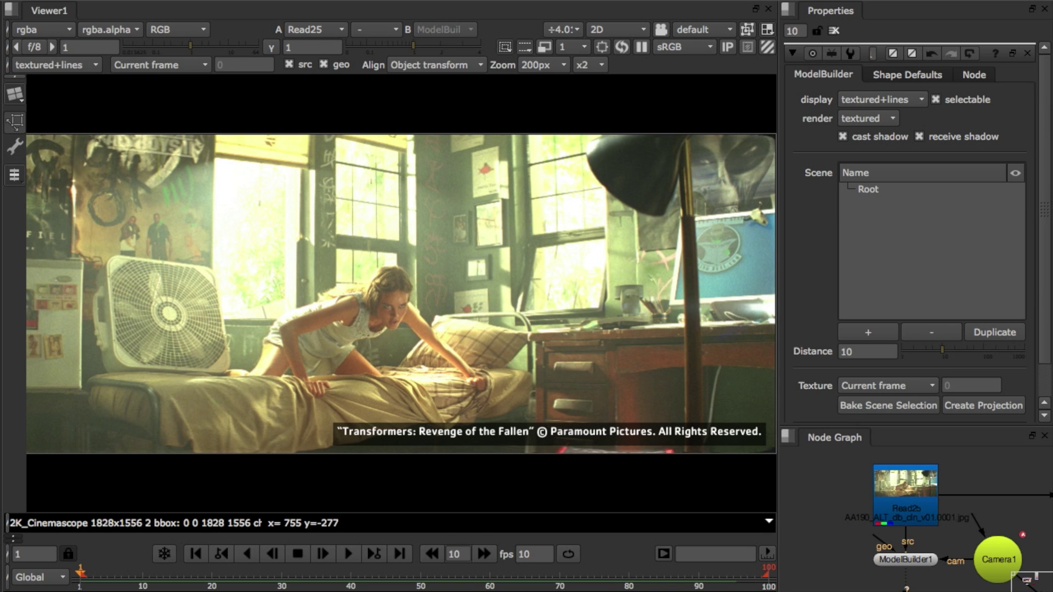
Step: Play the bedroom shot, stop it and jump back to frame 1
left_click(348, 555)
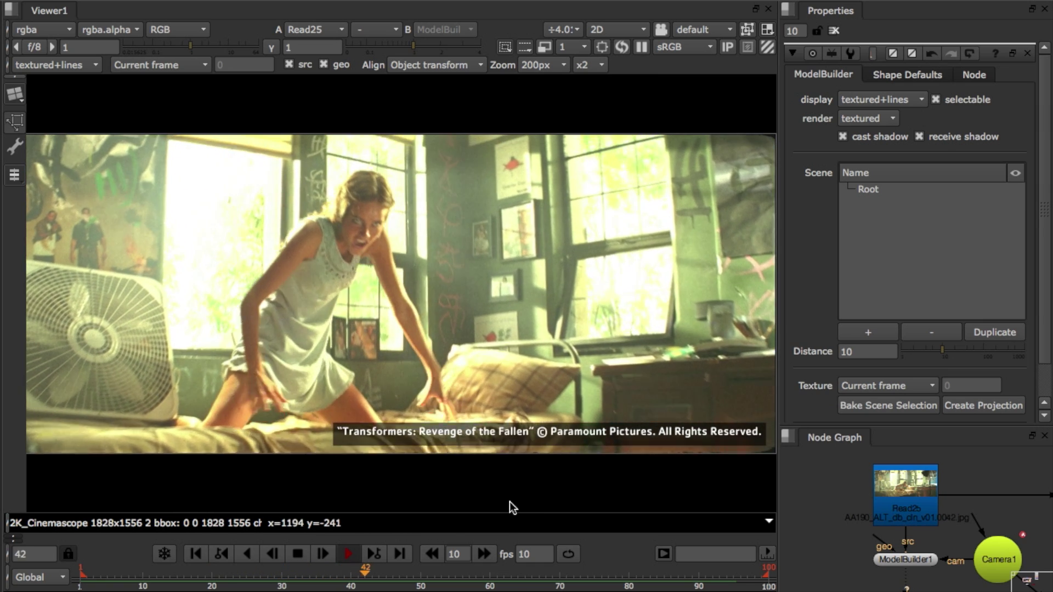
left_click(298, 553)
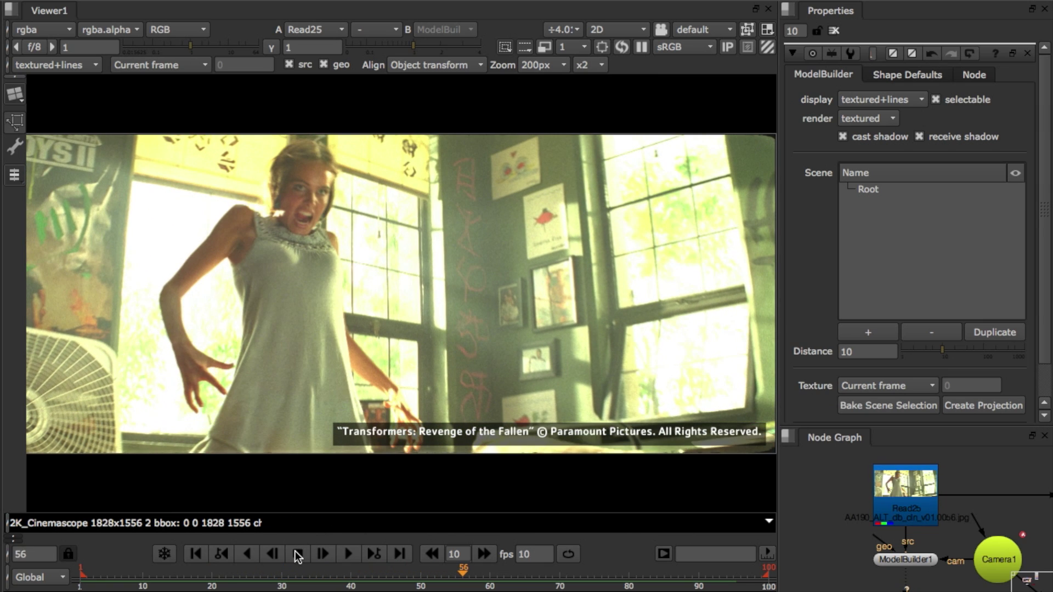
left_click(194, 554)
Step: Unlock the 3D view from Camera1, orbit and scrub frames to follow the camera path
key("Tab")
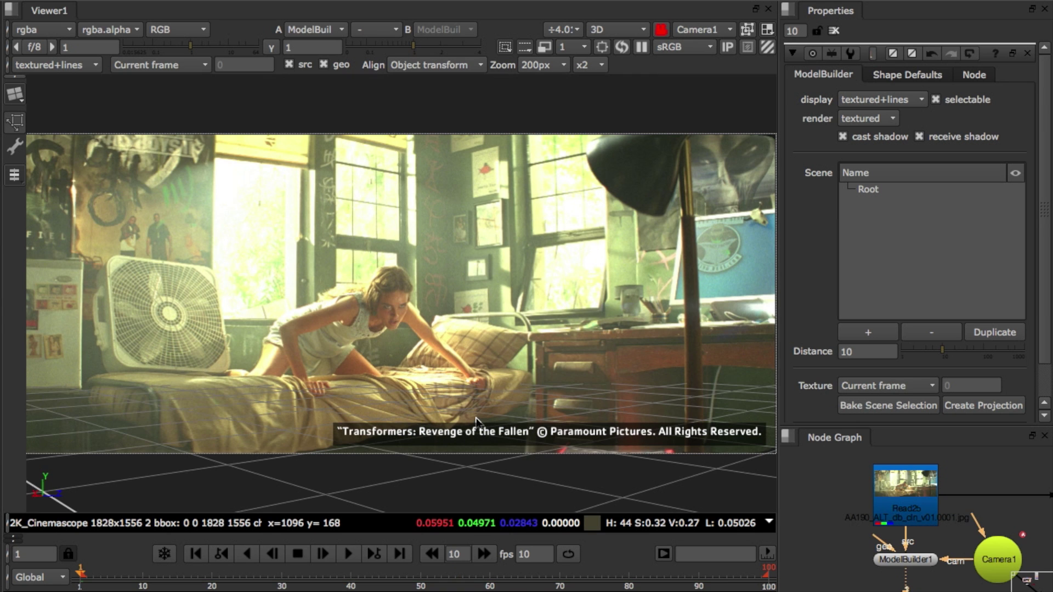
key("ctrl+l")
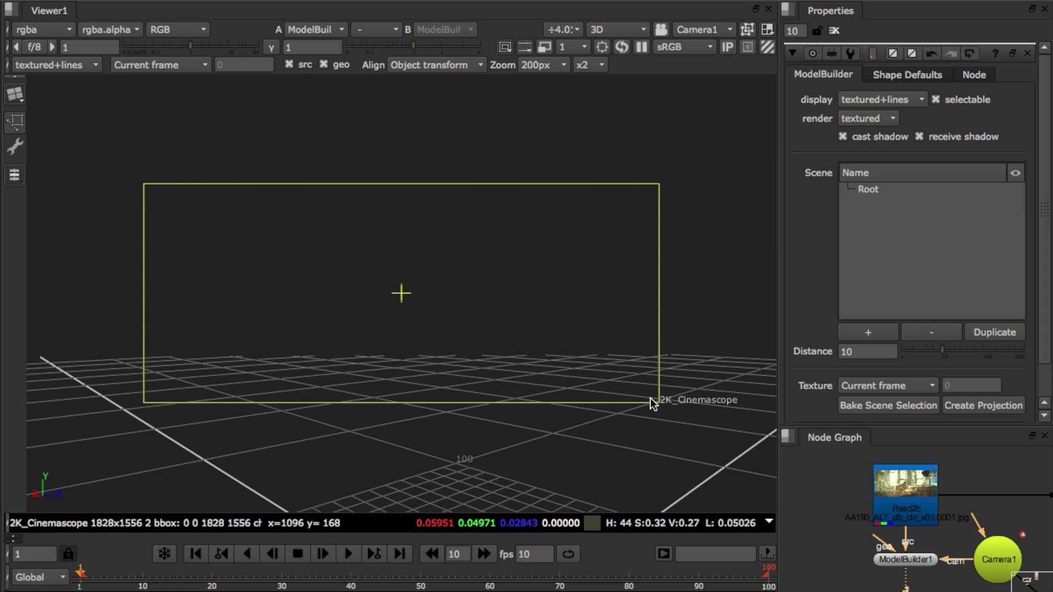
scroll(729, 374, "down", 10)
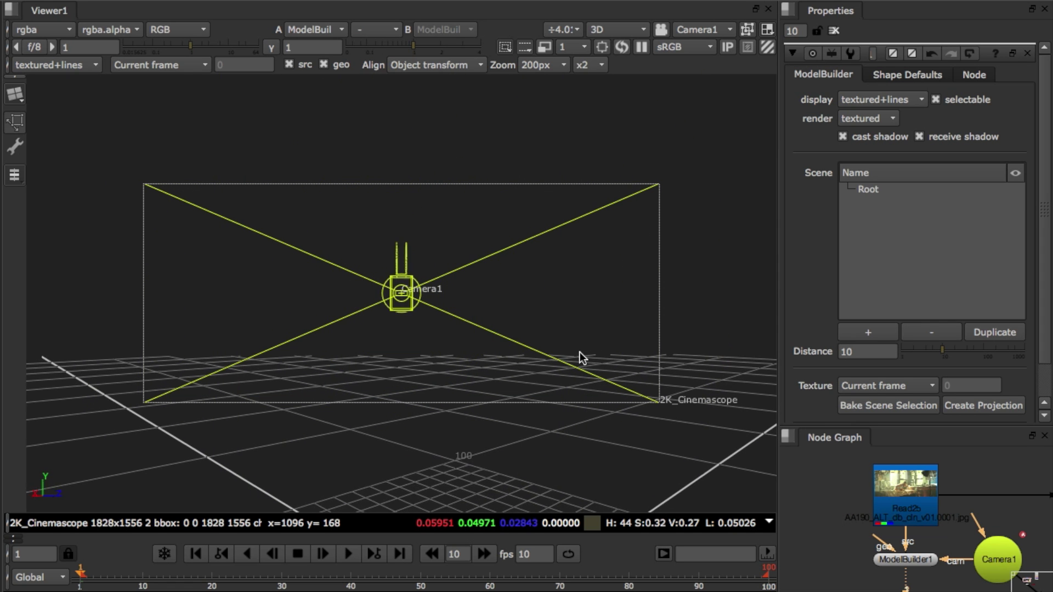
left_click_drag(605, 350, 417, 402, "ctrl")
left_click(323, 552)
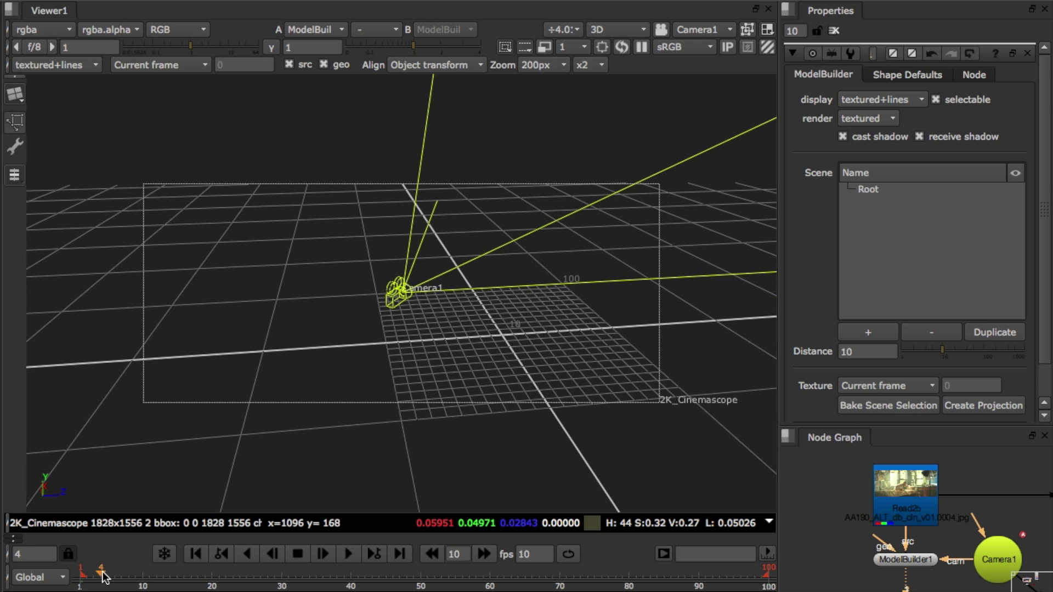
left_click_drag(324, 573, 88, 544)
Step: Set the viewer's far clipping distance to 10000
key("s")
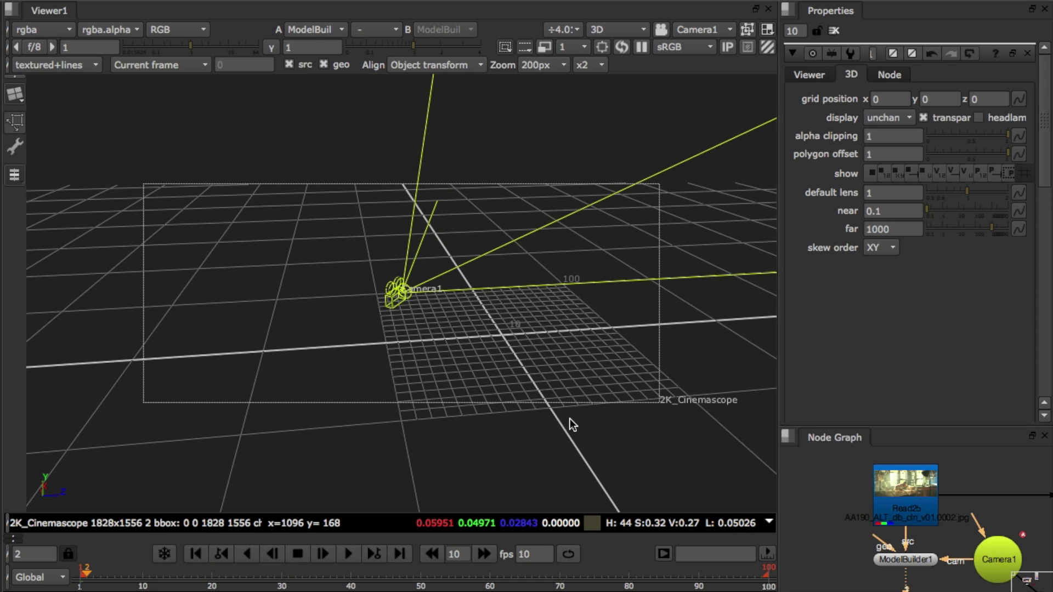
left_click(902, 230)
type("0")
key("Return")
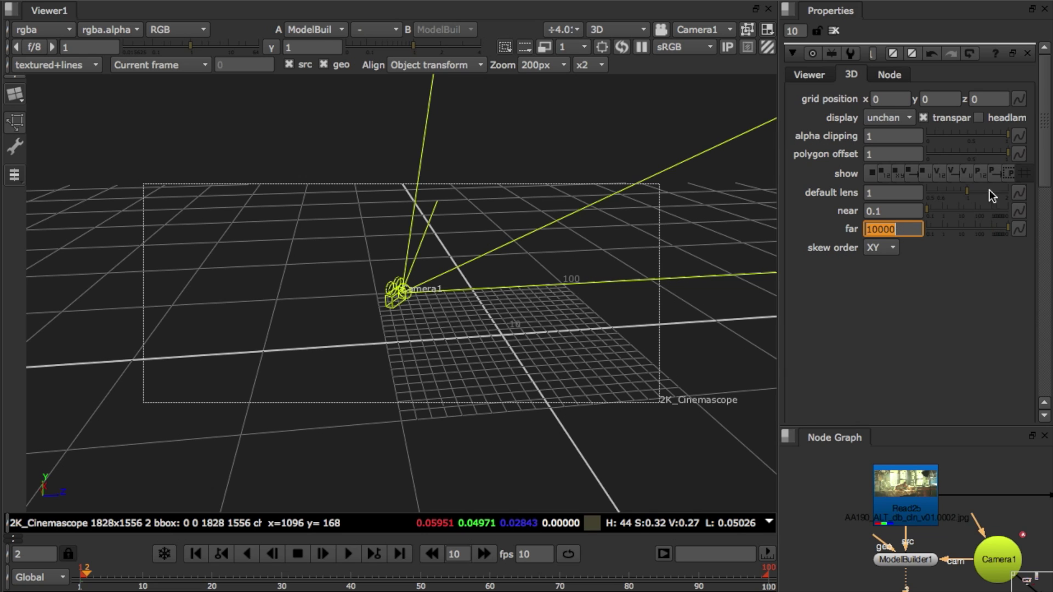
left_click(1027, 53)
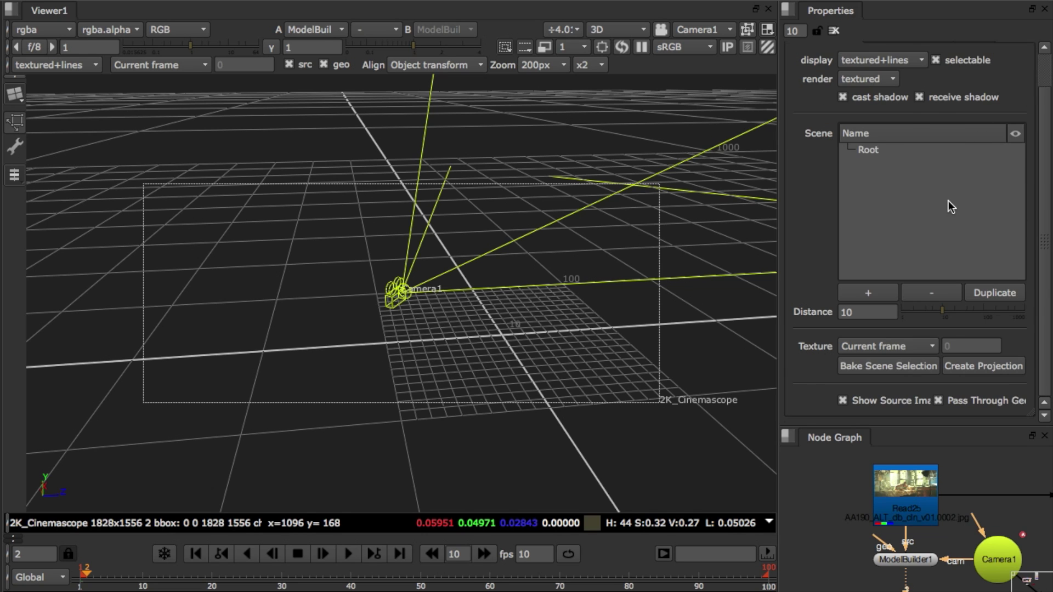
Step: Set ModelBuilder1's Distance to 1000
scroll(953, 208, "up", 2)
left_click(873, 352)
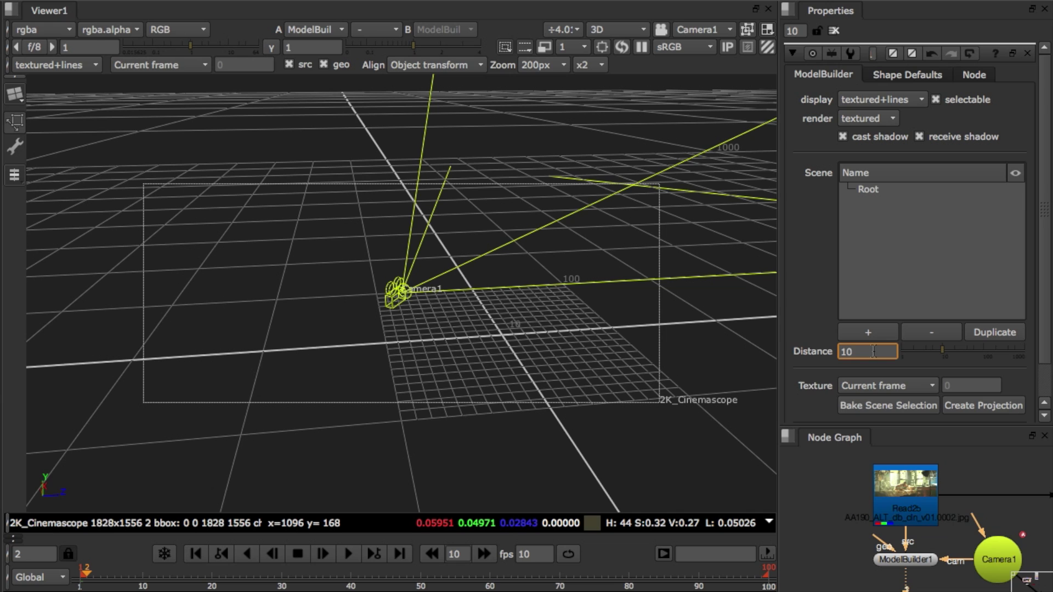
type("00")
key("Return")
left_click(344, 444)
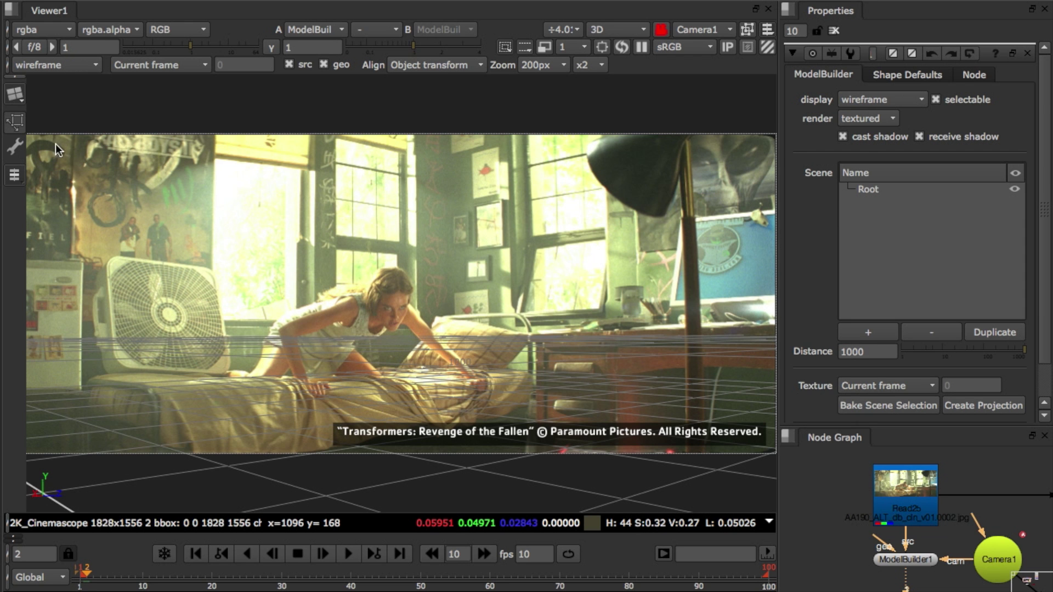
Step: Create Card1, push it back to shrink it, and lower the viewer gain to 0.34
left_click(15, 95)
left_click(373, 208)
left_click_drag(373, 209, 290, 212)
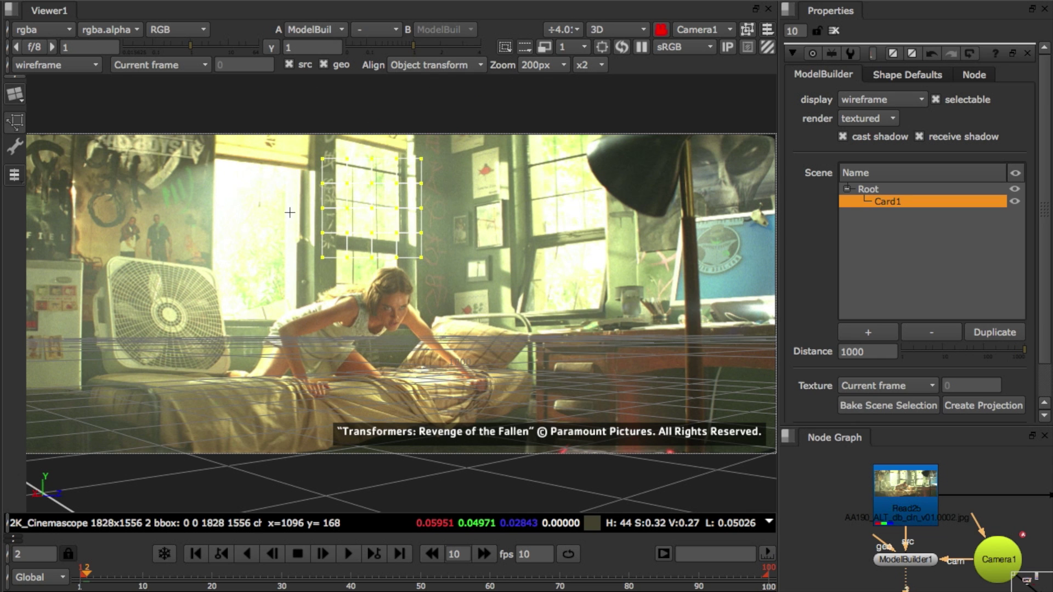
left_click(172, 47)
Step: Drag Card1's four corners onto the left window frame
left_click_drag(323, 160, 354, 167)
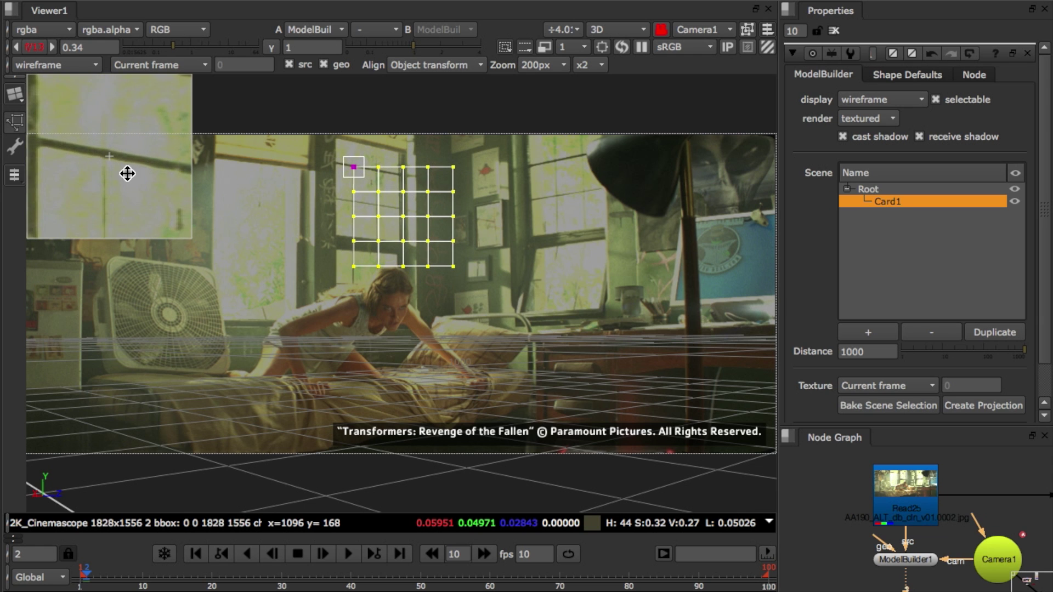
left_click_drag(127, 173, 134, 176)
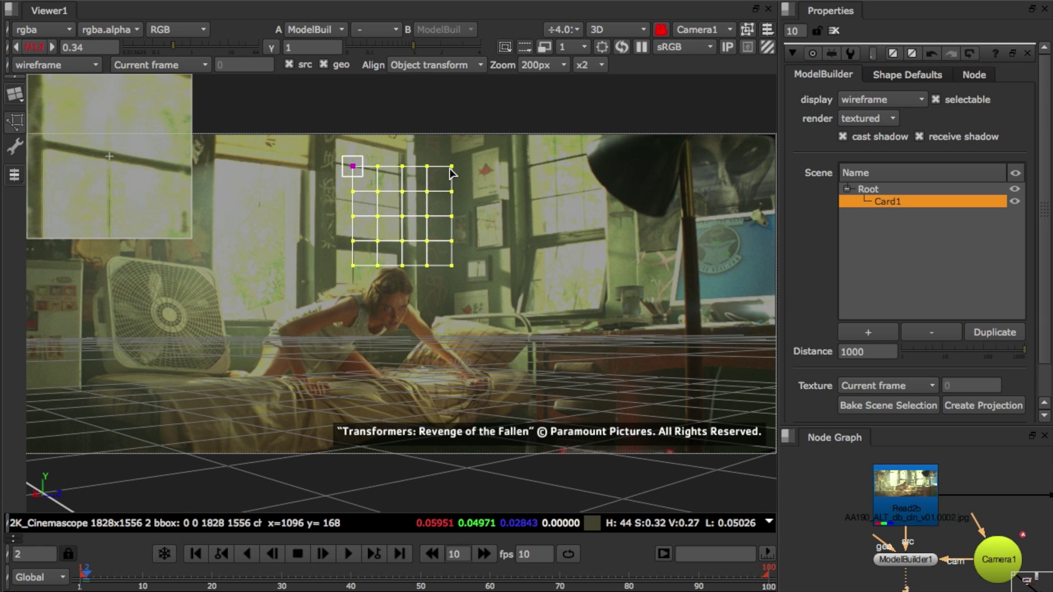
left_click_drag(450, 170, 401, 173)
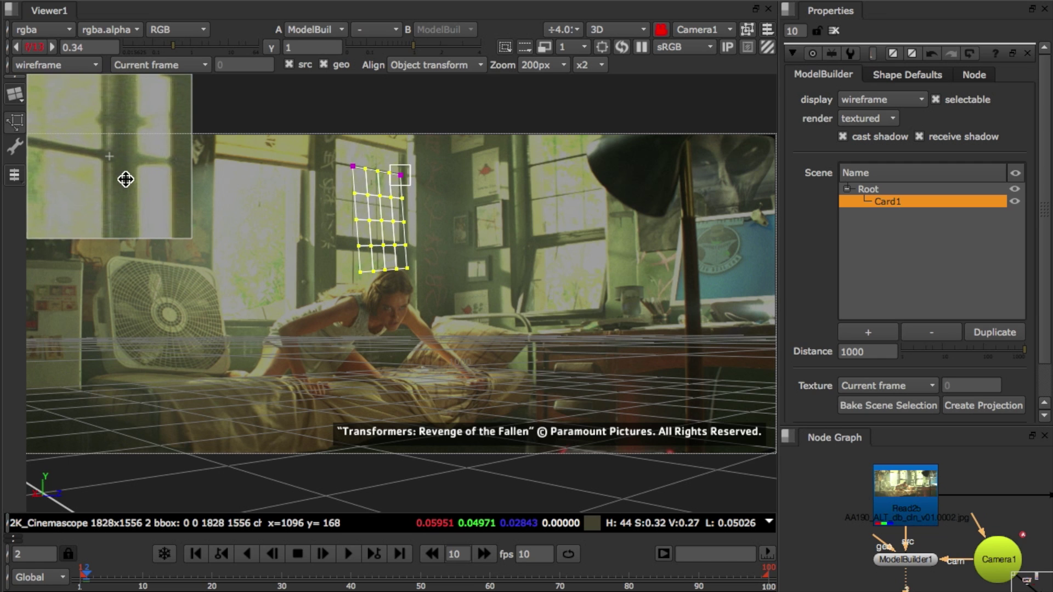
left_click_drag(360, 269, 353, 238)
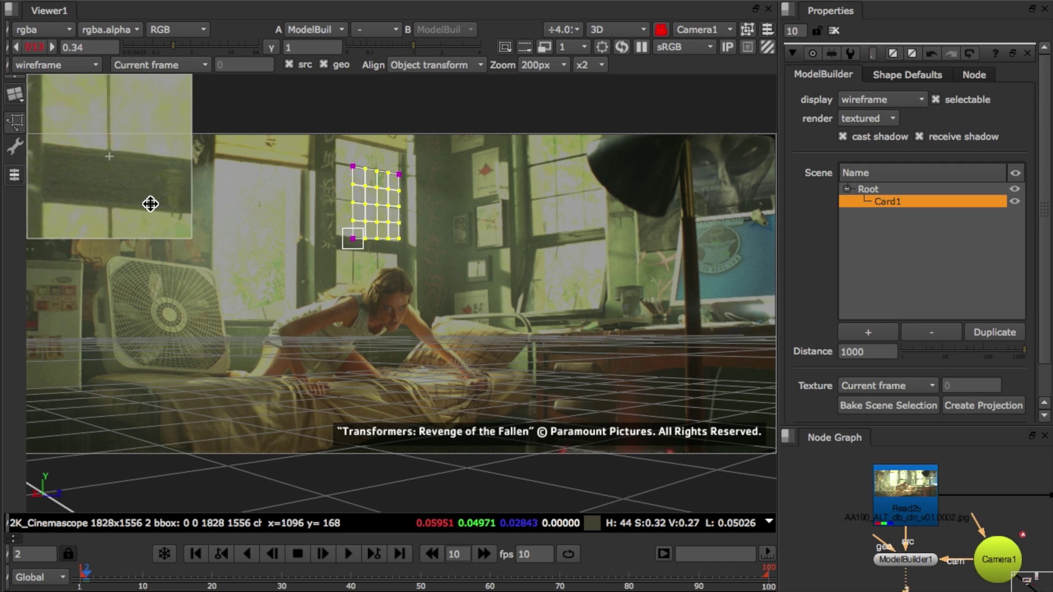
left_click_drag(150, 204, 150, 212)
left_click_drag(400, 245, 399, 244)
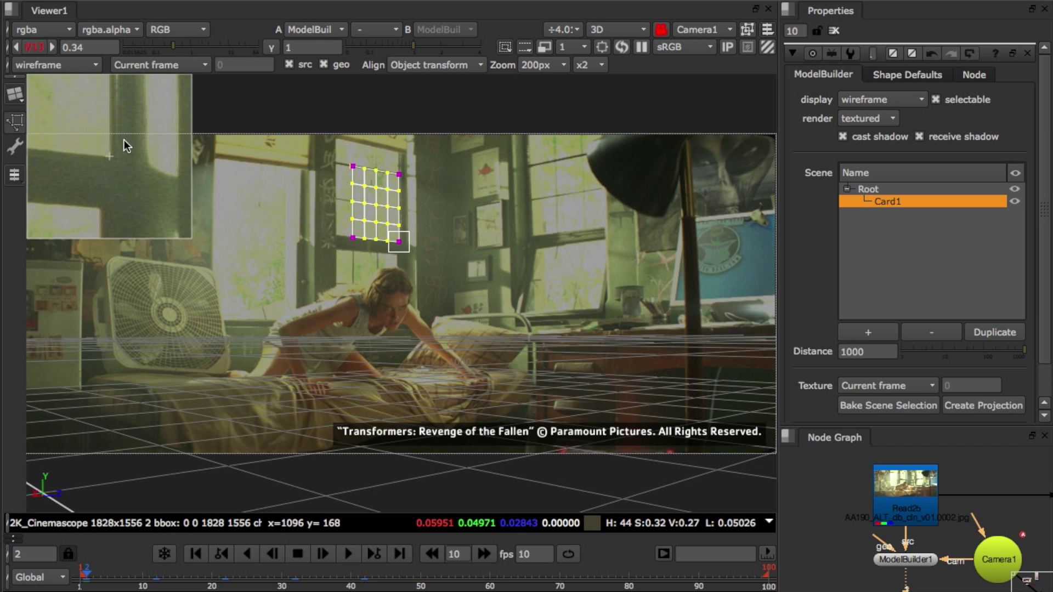
Step: Place Point1 on the wall just left of the window
left_click(16, 94)
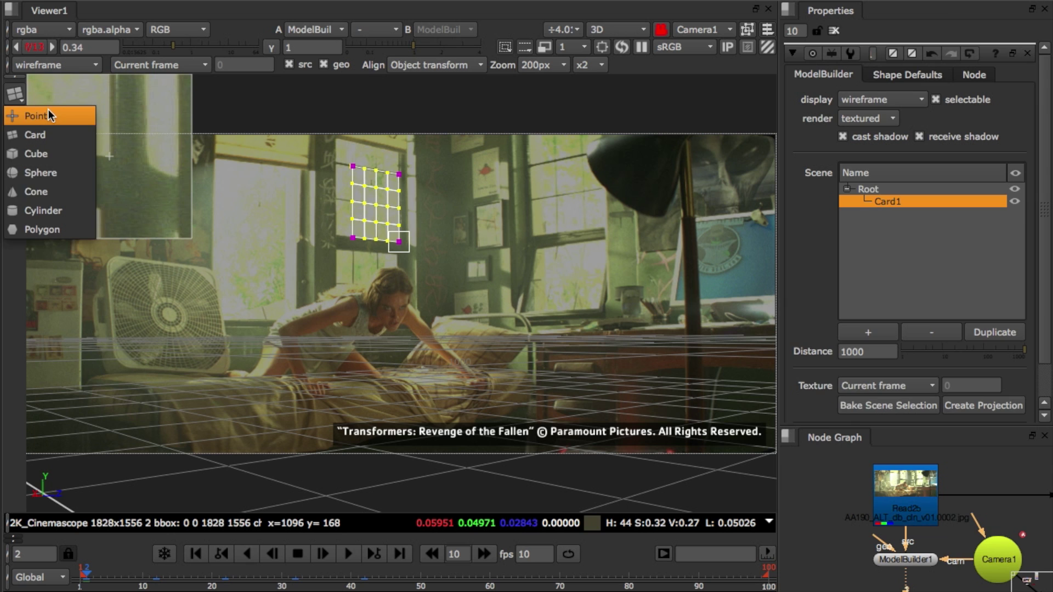
left_click(49, 115)
left_click(328, 250)
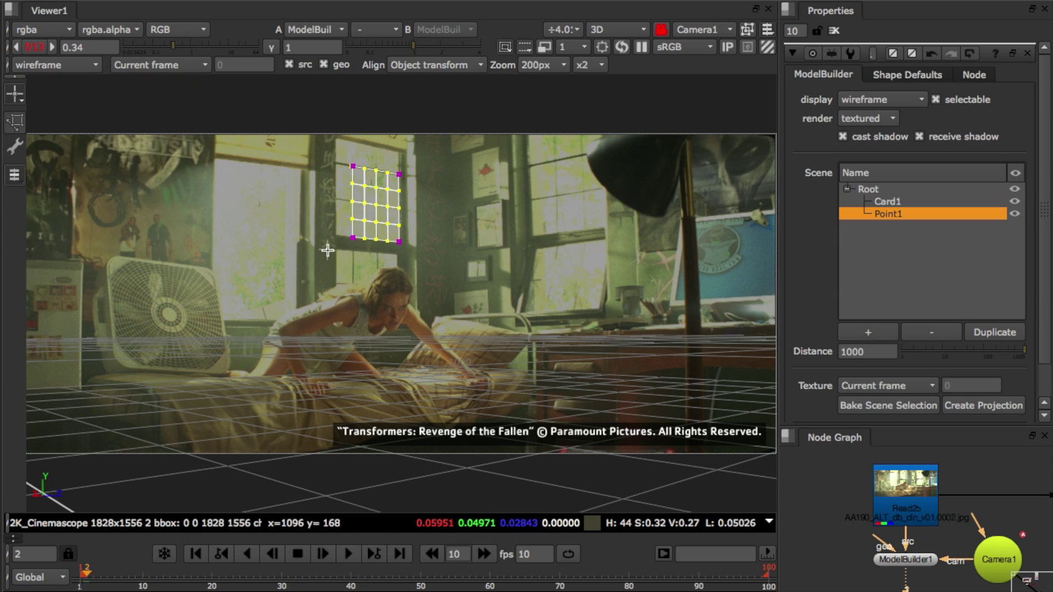
left_click(327, 250)
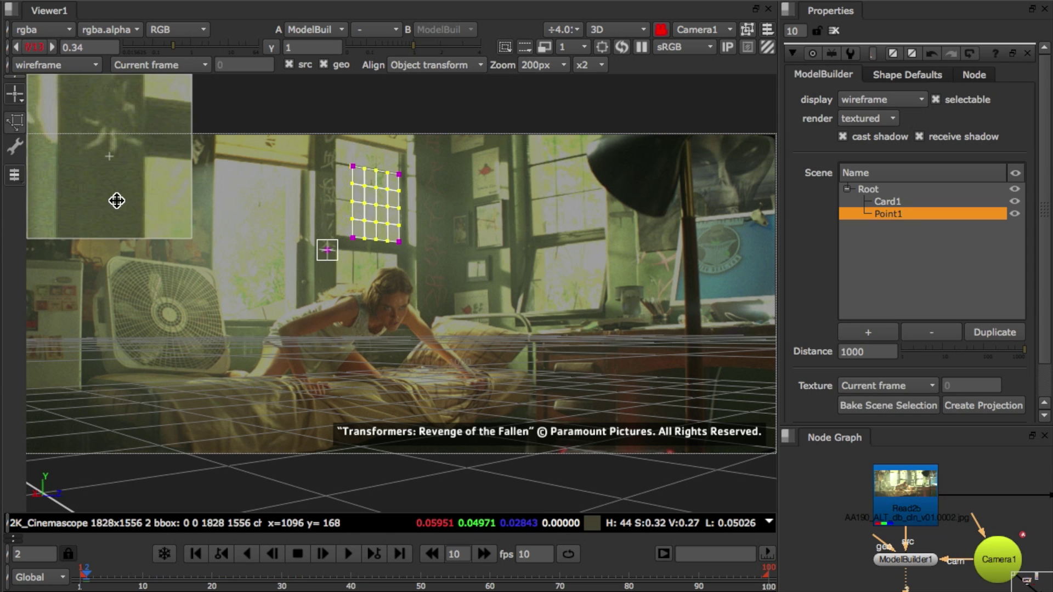
left_click_drag(116, 201, 113, 205)
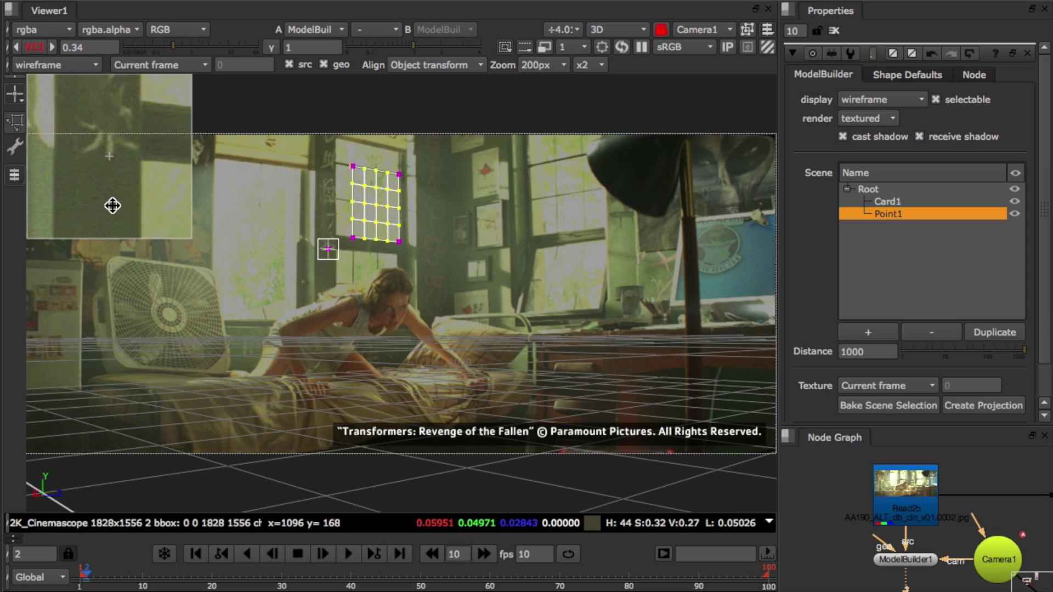
Step: In object selection mode, push Card1 toward the camera to enlarge it over the wall
left_click(15, 174)
left_click(27, 258)
left_click(375, 216)
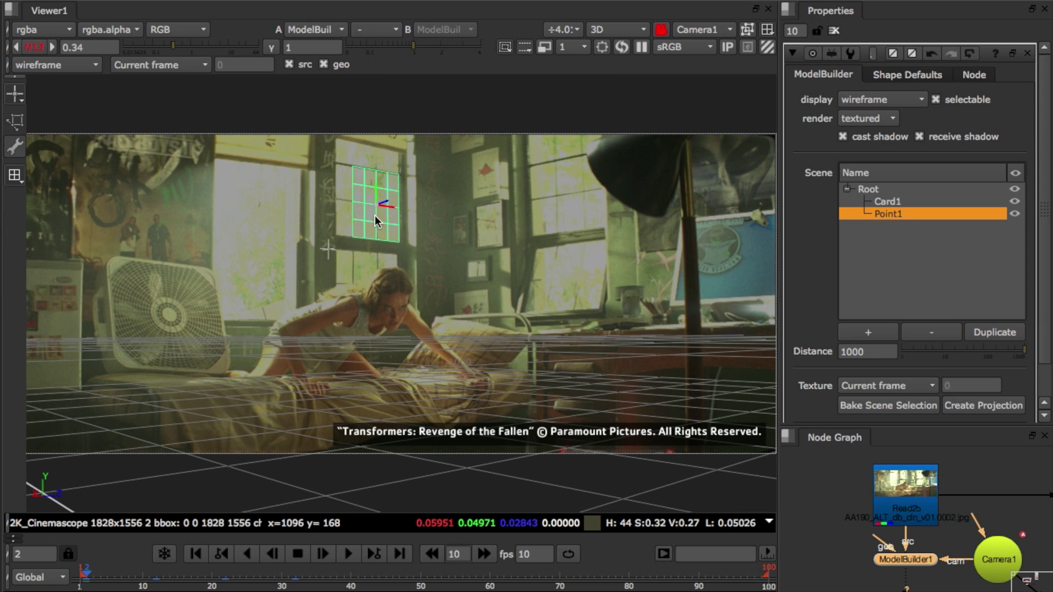
left_click_drag(391, 208, 272, 228)
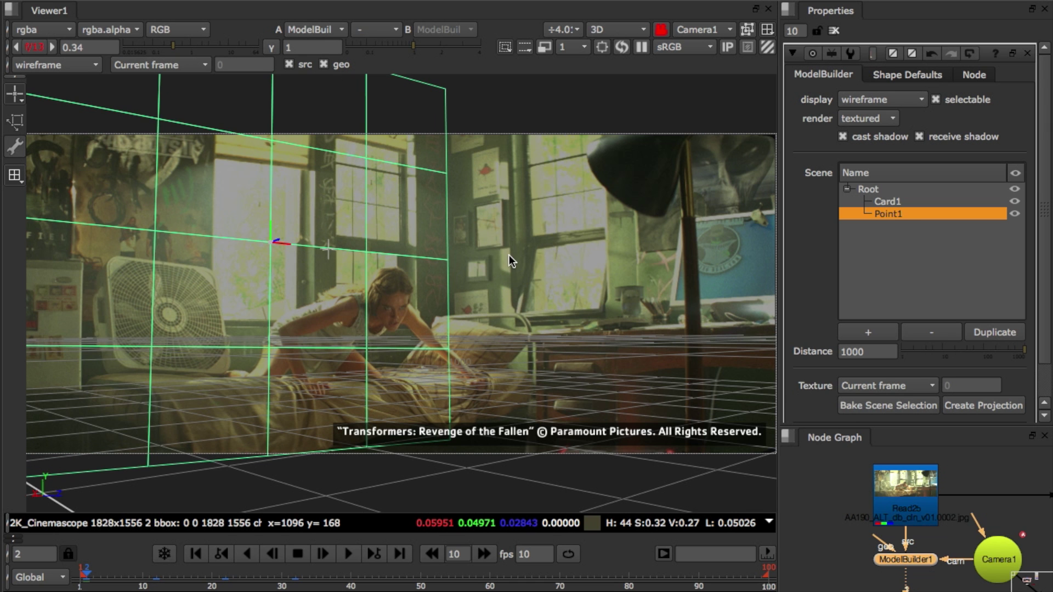
Step: Orbit out of the camera view, rotate Card1 to match the wall, then relock to Camera1
key("v")
middle_click_drag(415, 216, 451, 200)
left_click_drag(364, 243, 393, 248)
middle_click_drag(393, 248, 391, 241)
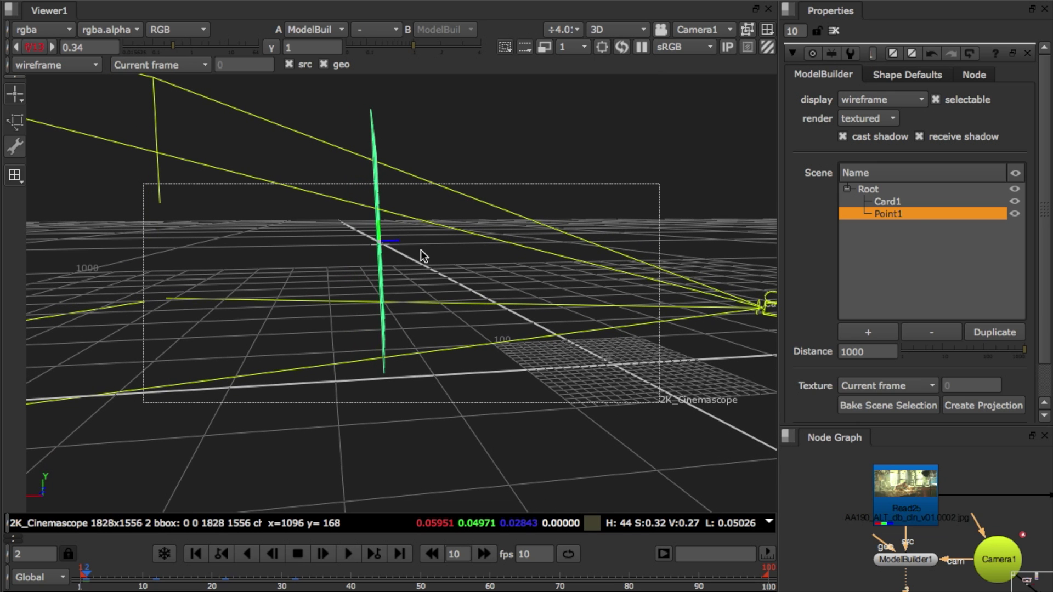
key("ctrl+l")
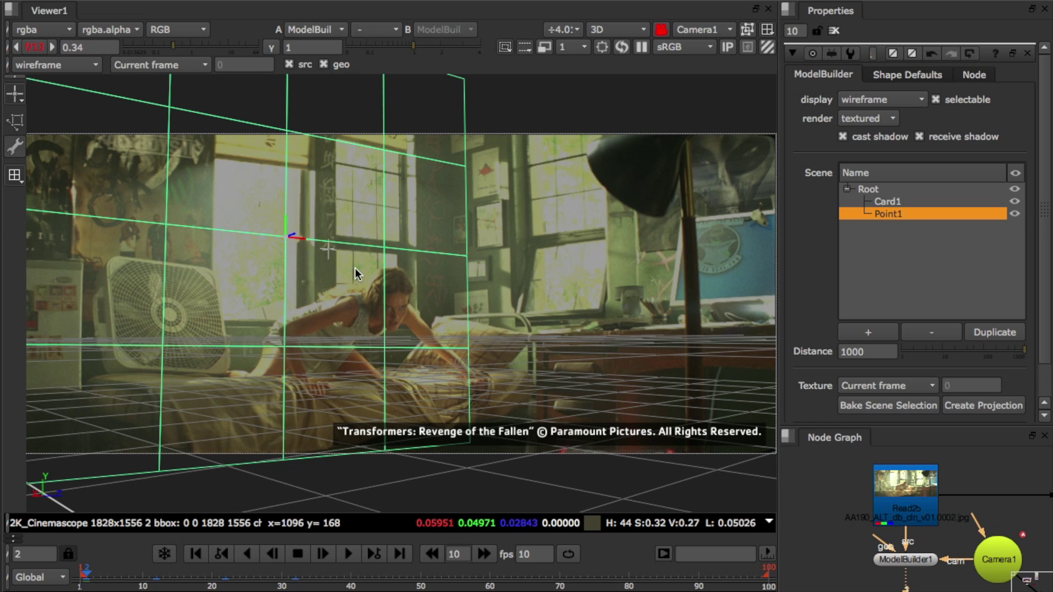
Step: Slide Card1's right edge onto the wall and an inner vertical edge loop onto the window frame
right_click(515, 223)
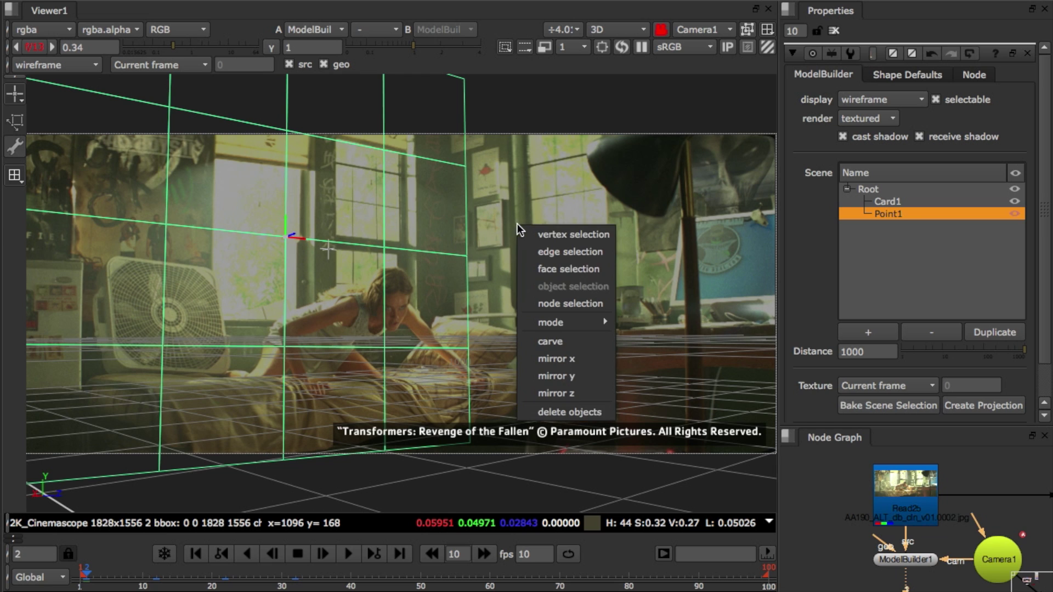
left_click(537, 243)
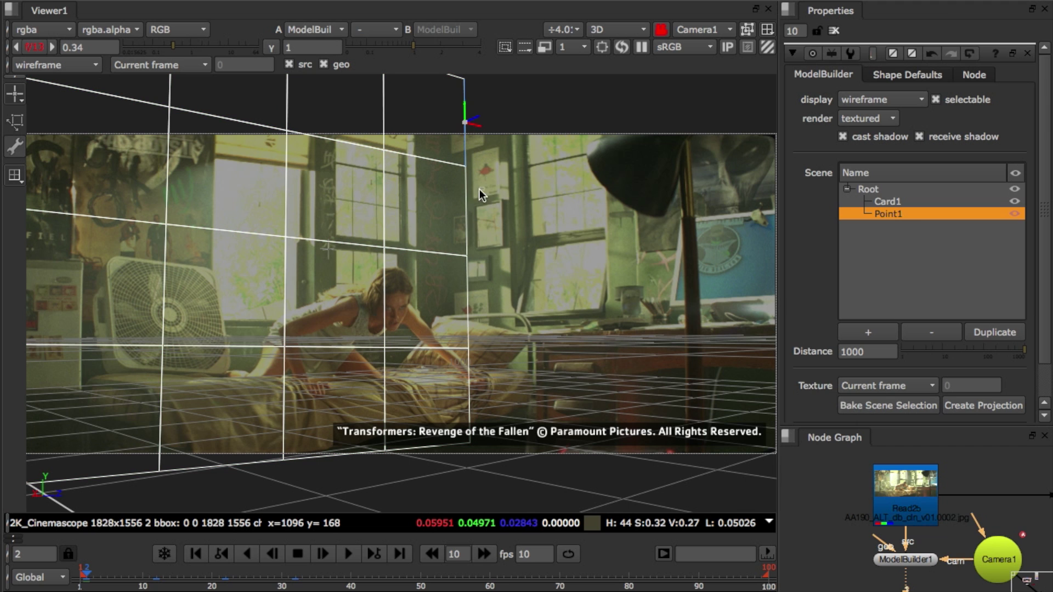
left_click(465, 204)
left_click(468, 335, "shift")
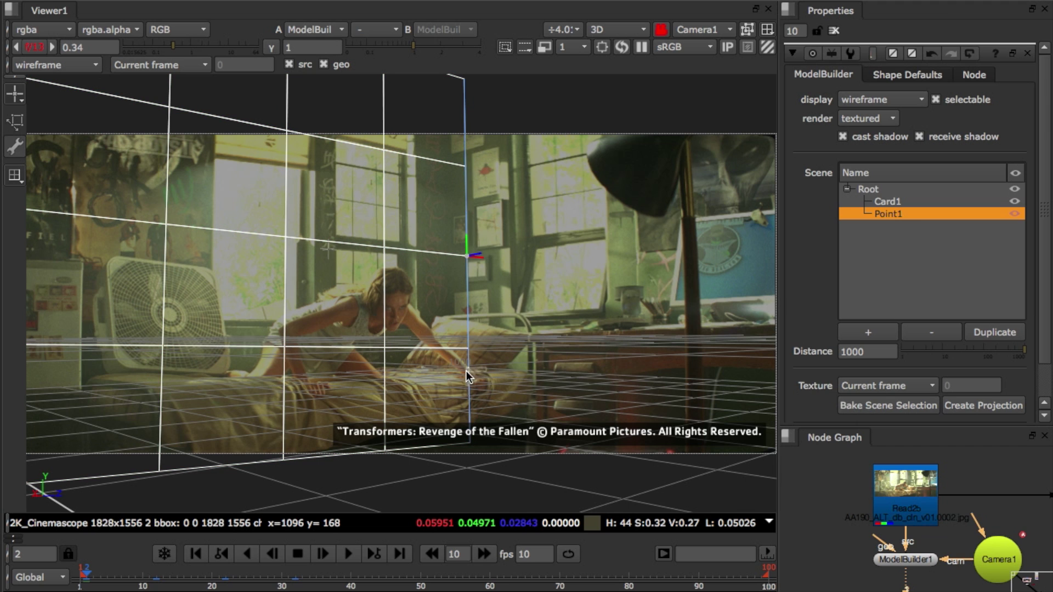
left_click_drag(479, 262, 462, 259)
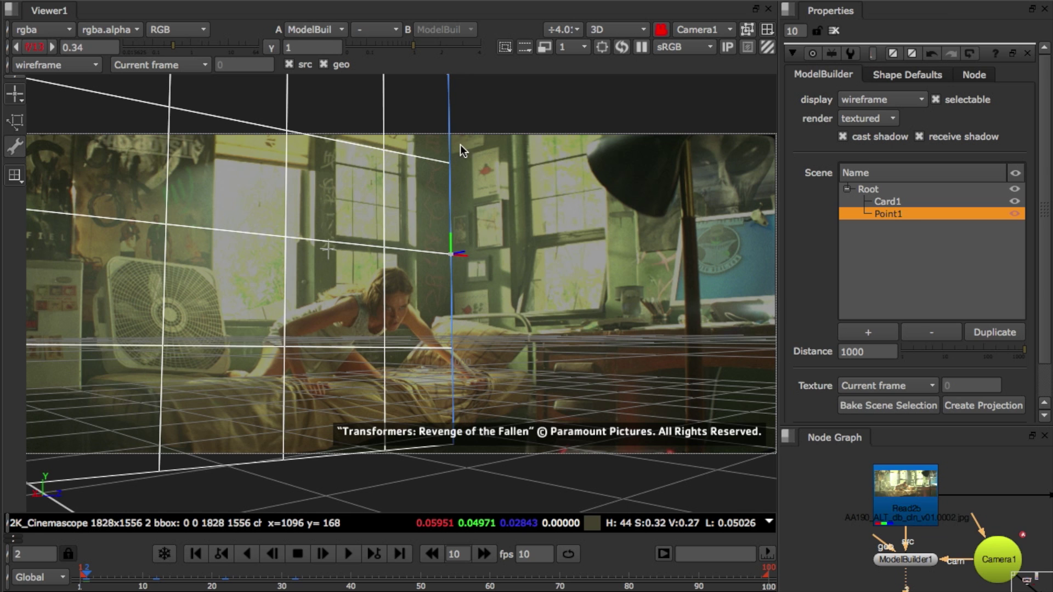
left_click(384, 192)
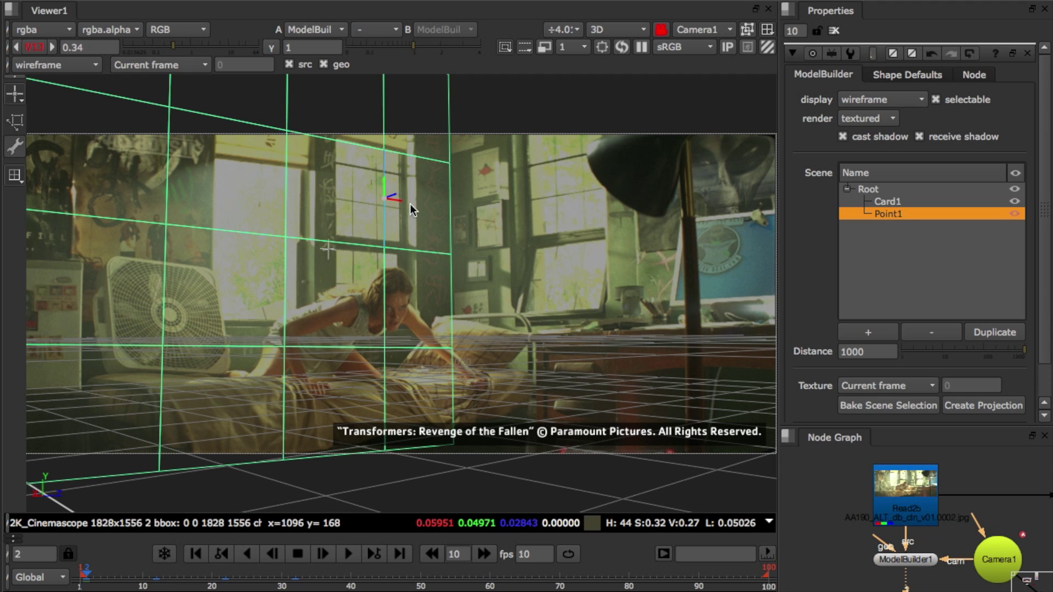
right_click(417, 215)
left_click(461, 350)
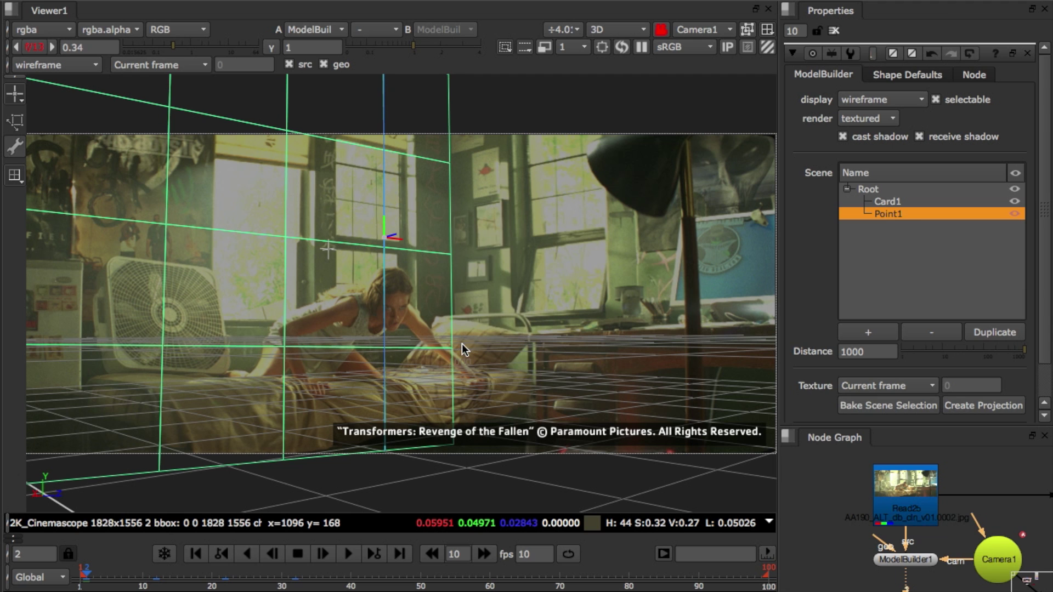
left_click_drag(400, 235, 430, 244)
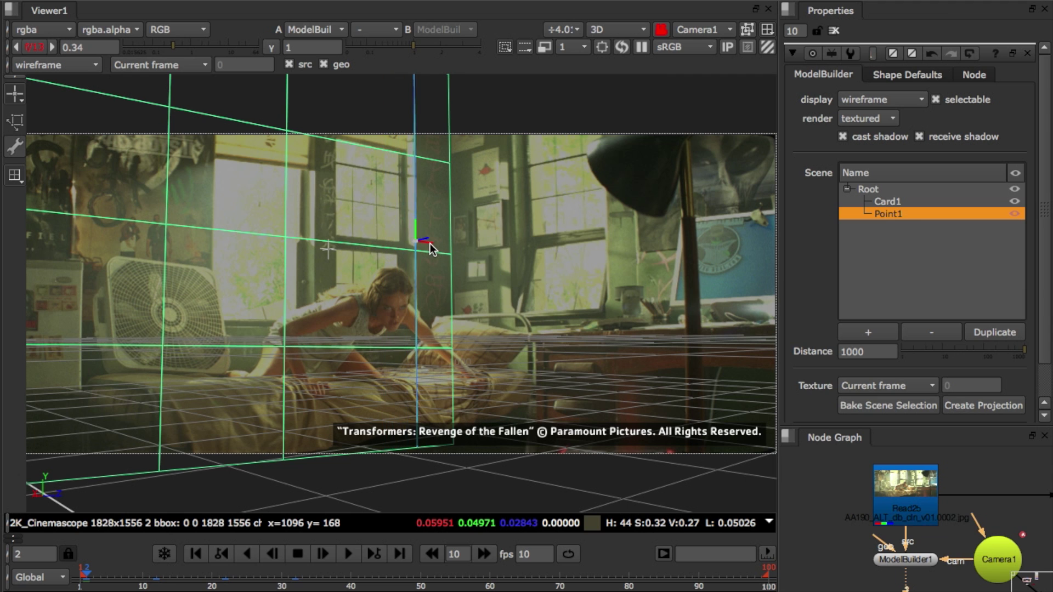
Step: Move two more vertical edge loops, including the left edge, onto the window frames
left_click(289, 196)
right_click(291, 199)
left_click(338, 334)
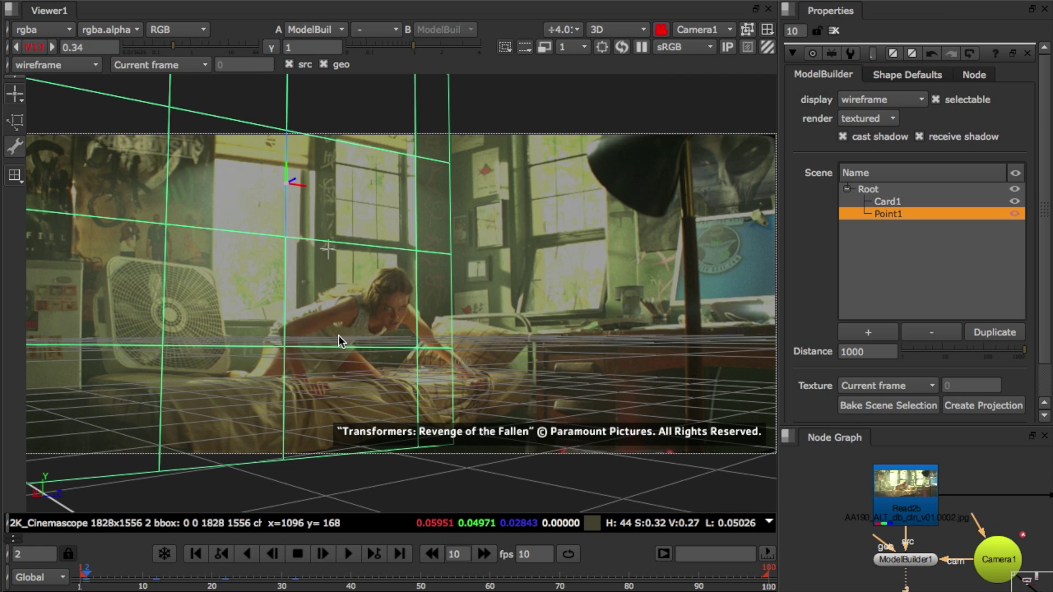
left_click_drag(288, 228, 346, 238)
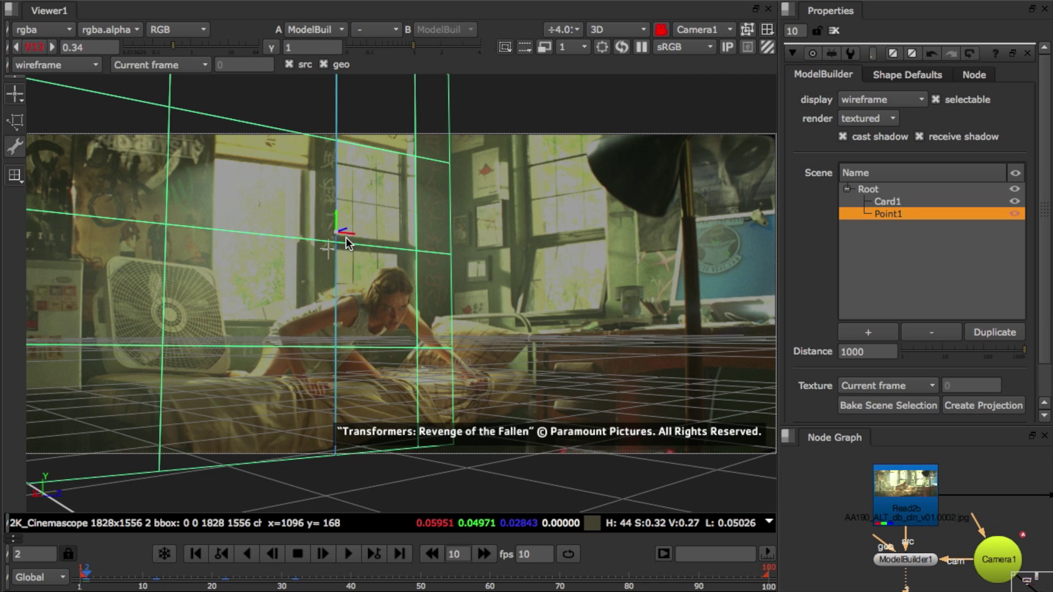
left_click(170, 189)
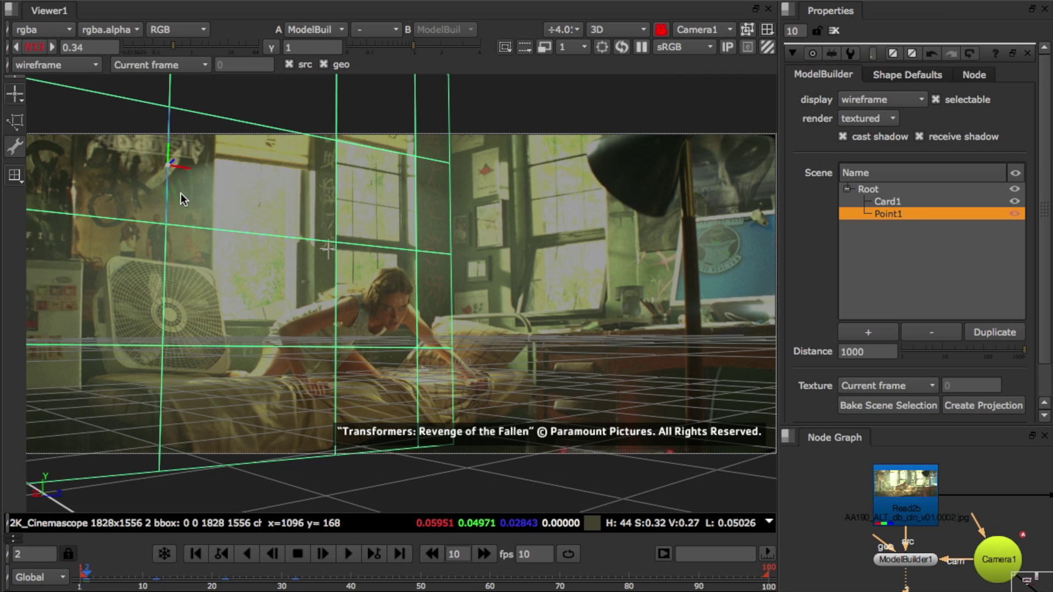
right_click(181, 194)
left_click(304, 289)
left_click_drag(178, 192, 216, 216)
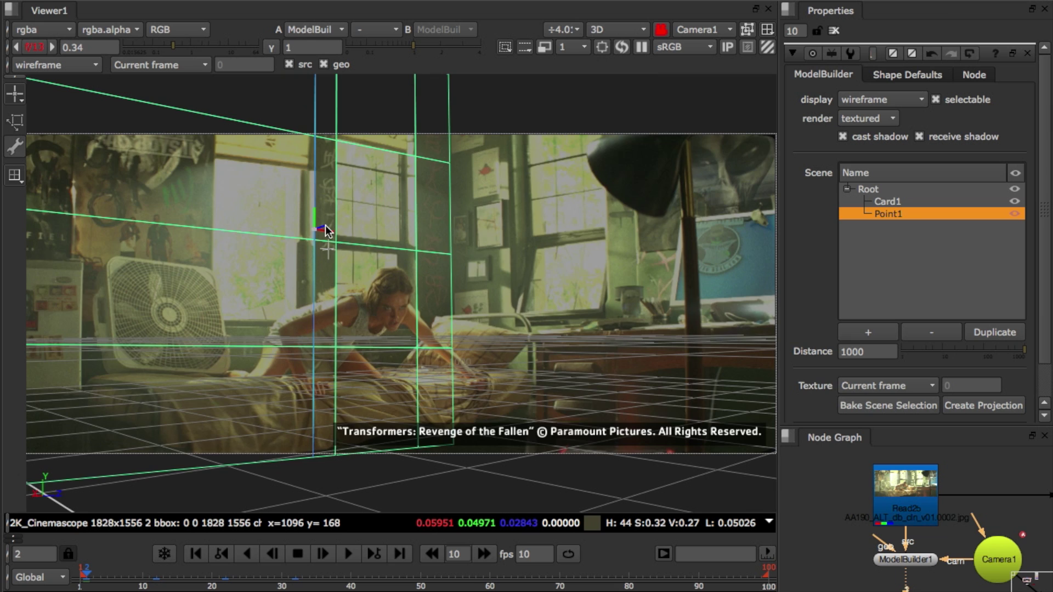
Step: Subdivide the wall mesh into more faces
key("f")
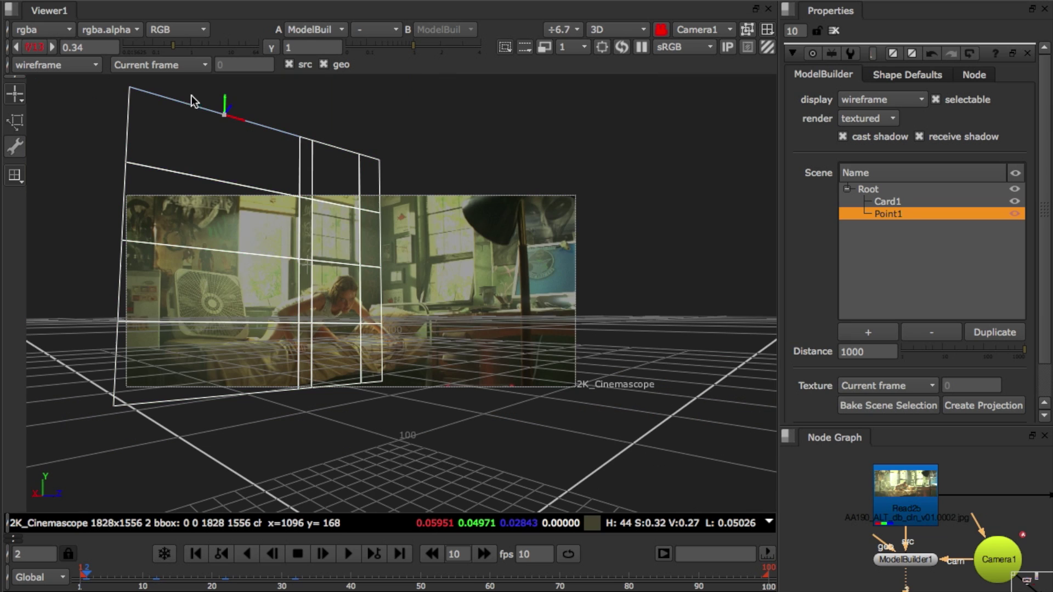
right_click(239, 217)
left_click(292, 415)
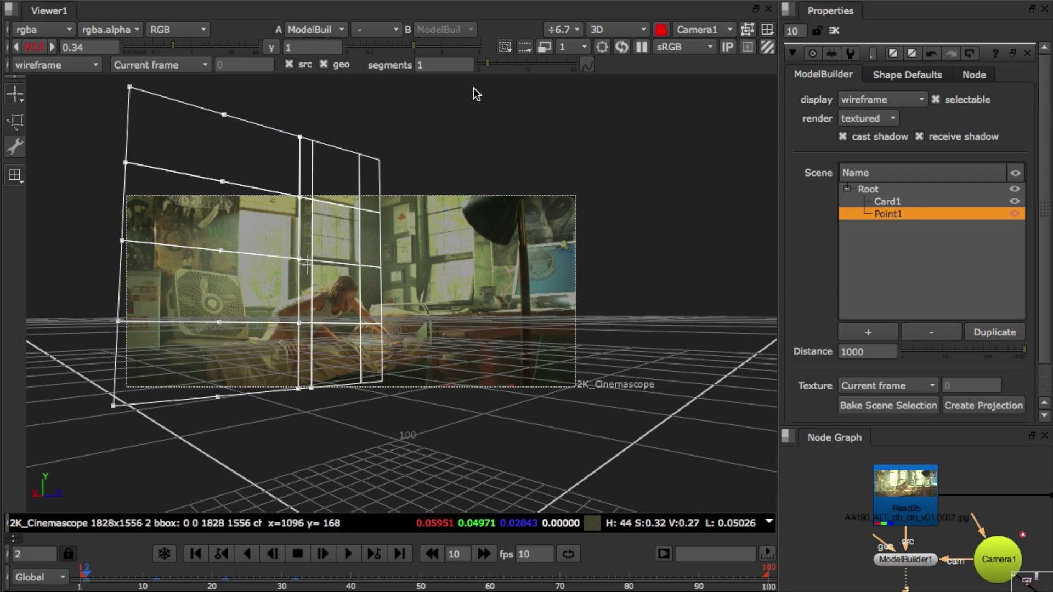
left_click(262, 144)
Step: Carve a new vertical edge from the wall's top edge down to its bottom edge
right_click(229, 127)
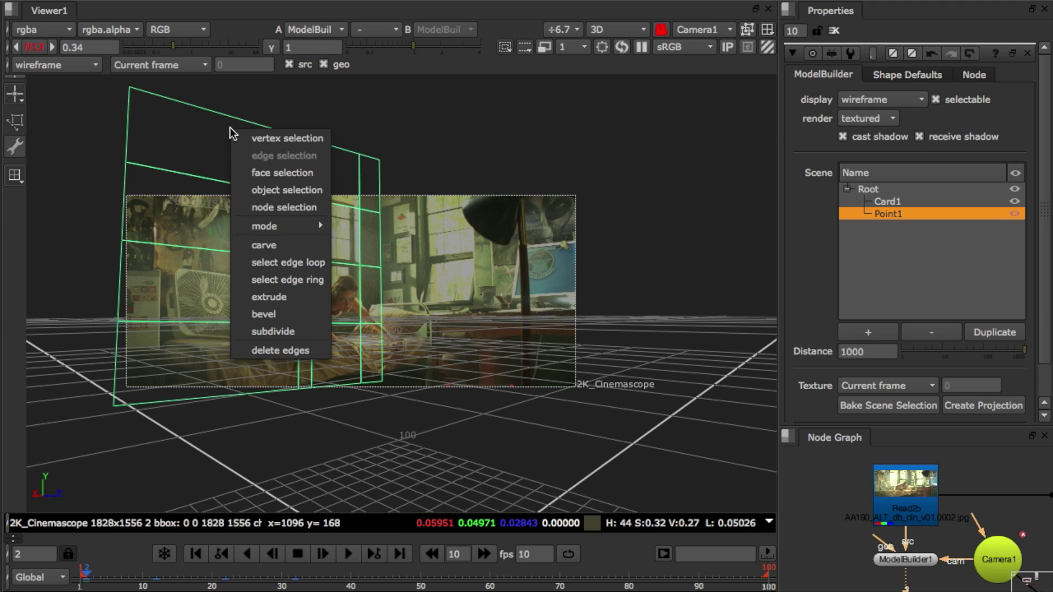
left_click(252, 139)
right_click(238, 130)
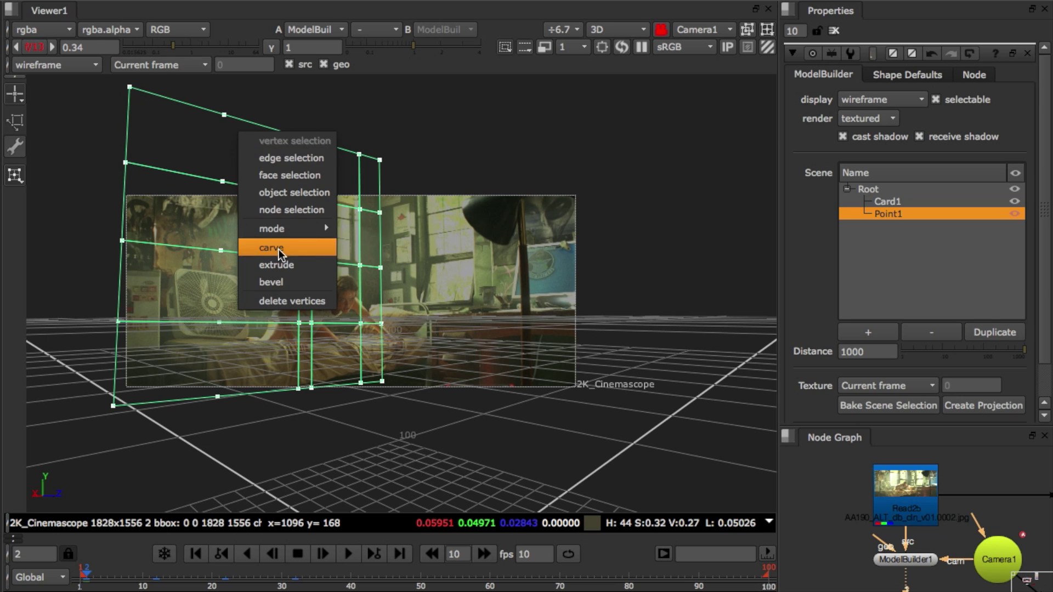
left_click(278, 249)
left_click(224, 115)
left_click(222, 181)
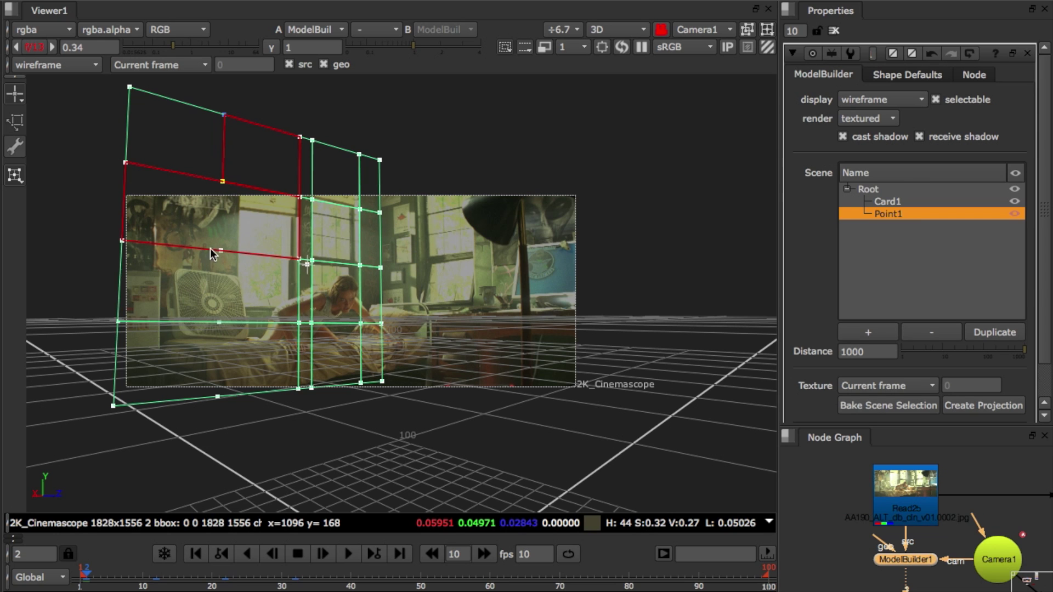
left_click(211, 249)
left_click(218, 322)
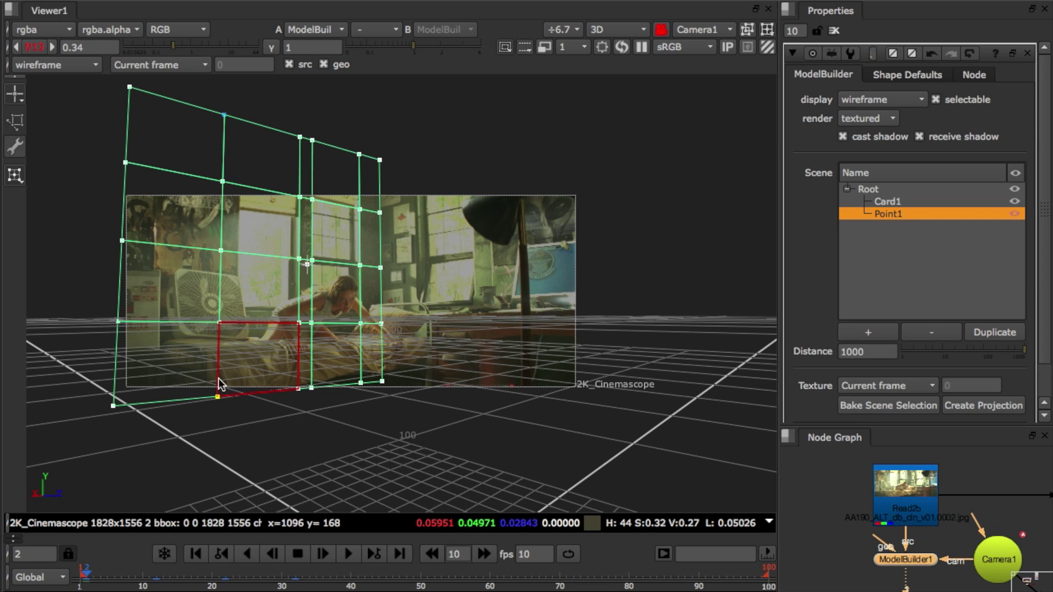
left_click(218, 395)
scroll(209, 194, "up", 3)
scroll(209, 194, "up", 2)
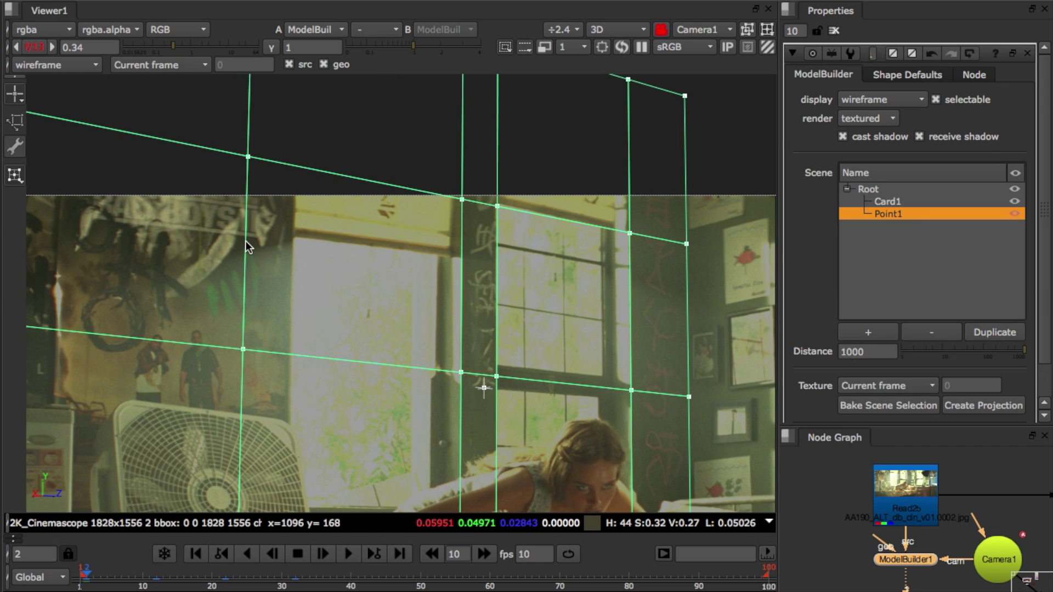
Step: Slide the new vertical edge loop onto the window frame and raise a horizontal edge line up the wall
right_click(245, 241)
left_click(269, 268)
left_click(245, 262)
right_click(251, 268)
left_click(285, 406)
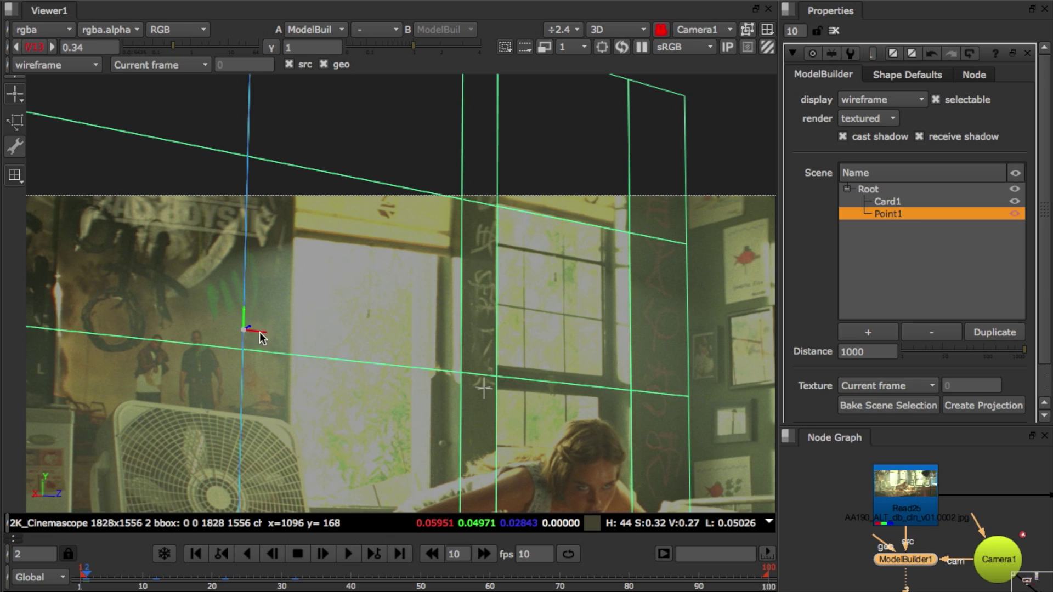
left_click_drag(262, 338, 304, 341)
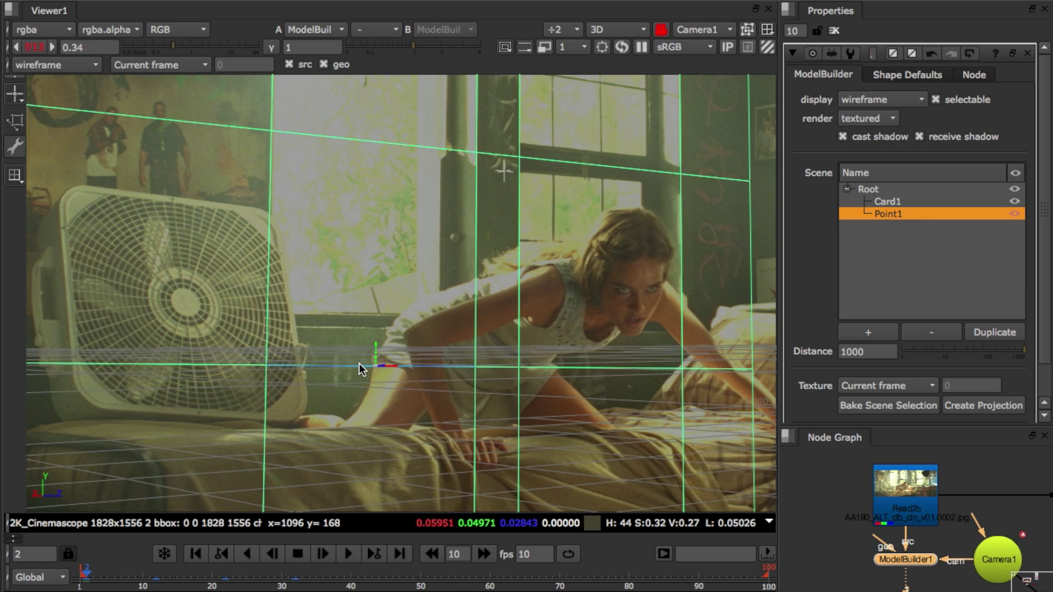
right_click(360, 364)
left_click(413, 501)
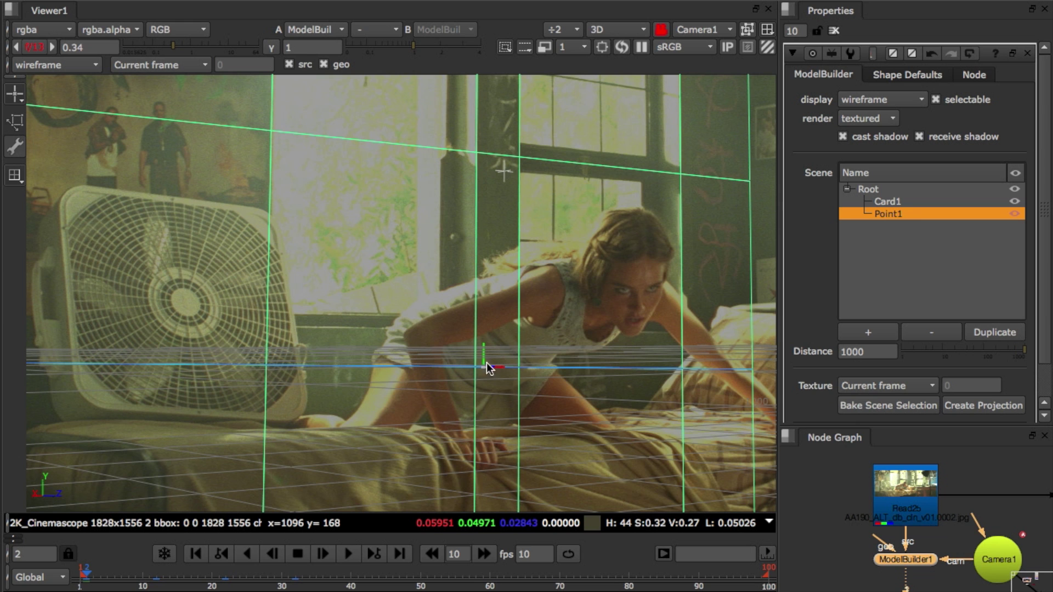
left_click_drag(483, 359, 480, 322)
Step: Select the six window faces in face mode and merge them
right_click(499, 241)
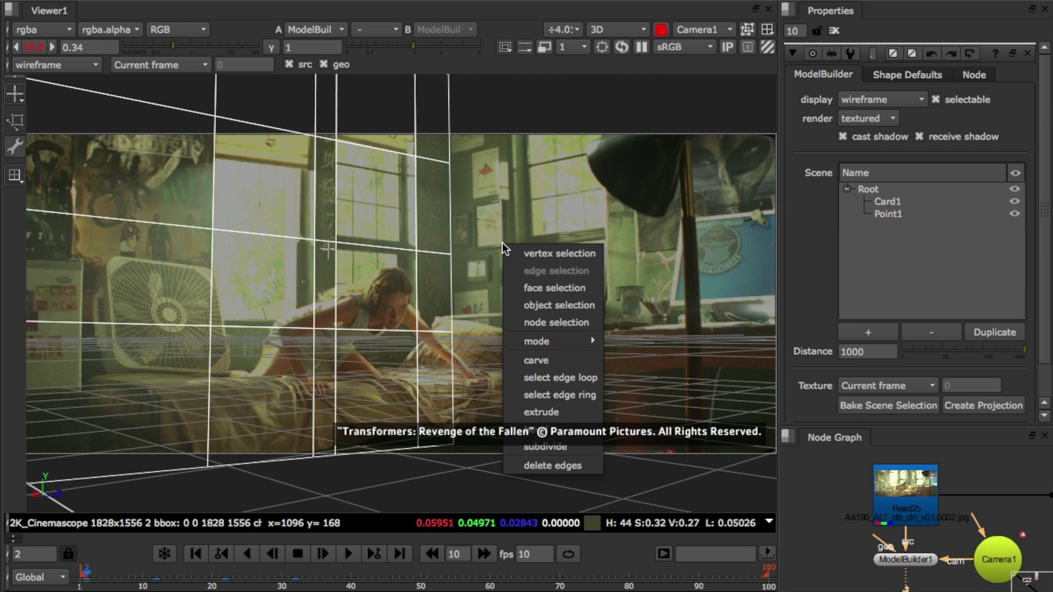
left_click(522, 282)
left_click(288, 124)
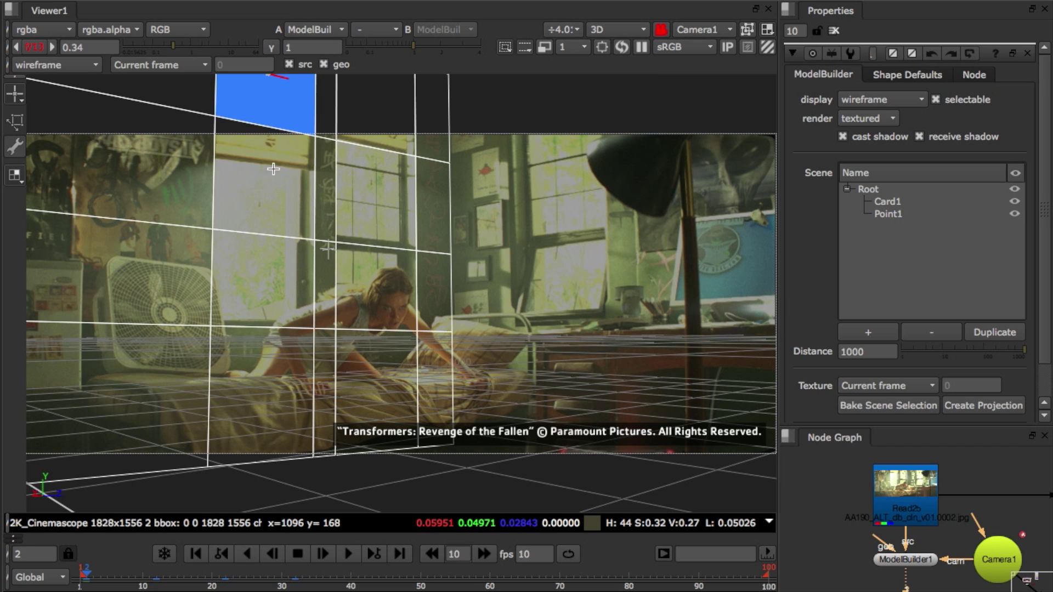
left_click(274, 169, "shift")
left_click(270, 300, "shift")
left_click(373, 115, "shift")
left_click(373, 211, "shift")
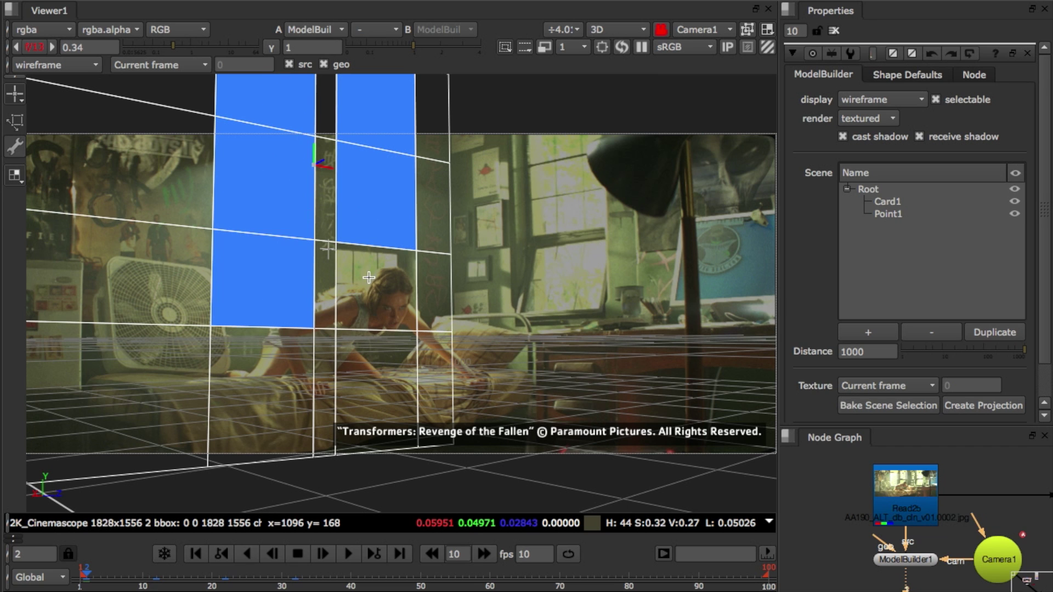
left_click(369, 278, "shift")
right_click(376, 192)
mouse_move(402, 294)
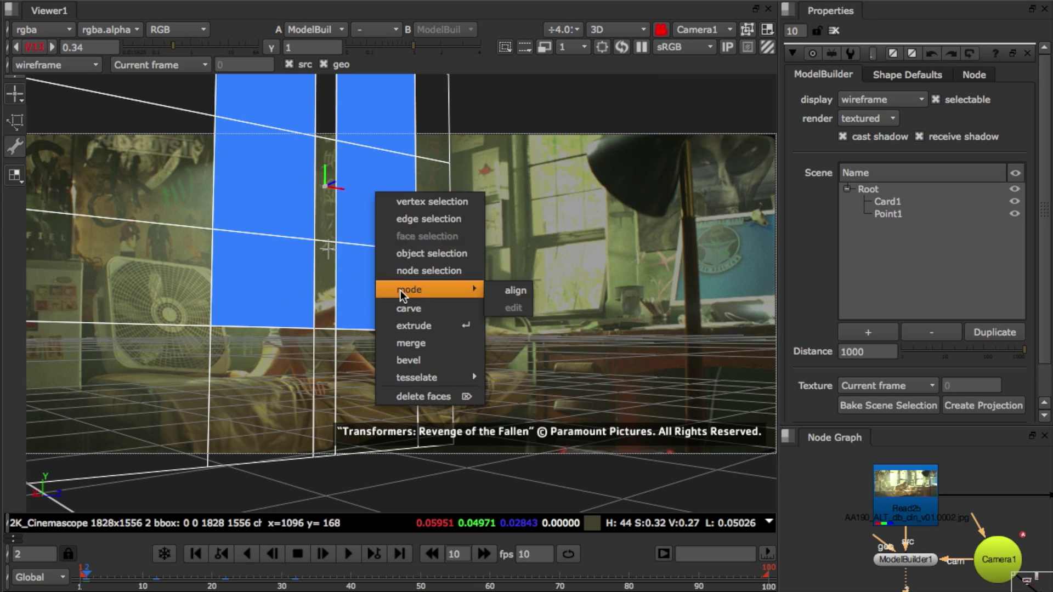
left_click(405, 341)
Step: Extrude the merged window face to give the opening depth, then fit the view
left_click(273, 213)
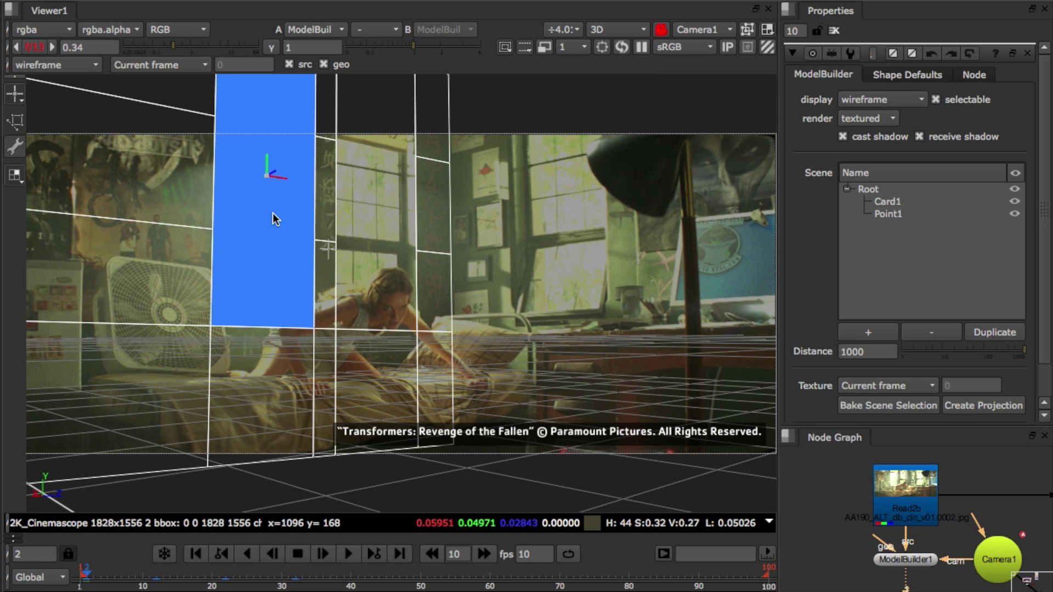
right_click(272, 212)
left_click(307, 354)
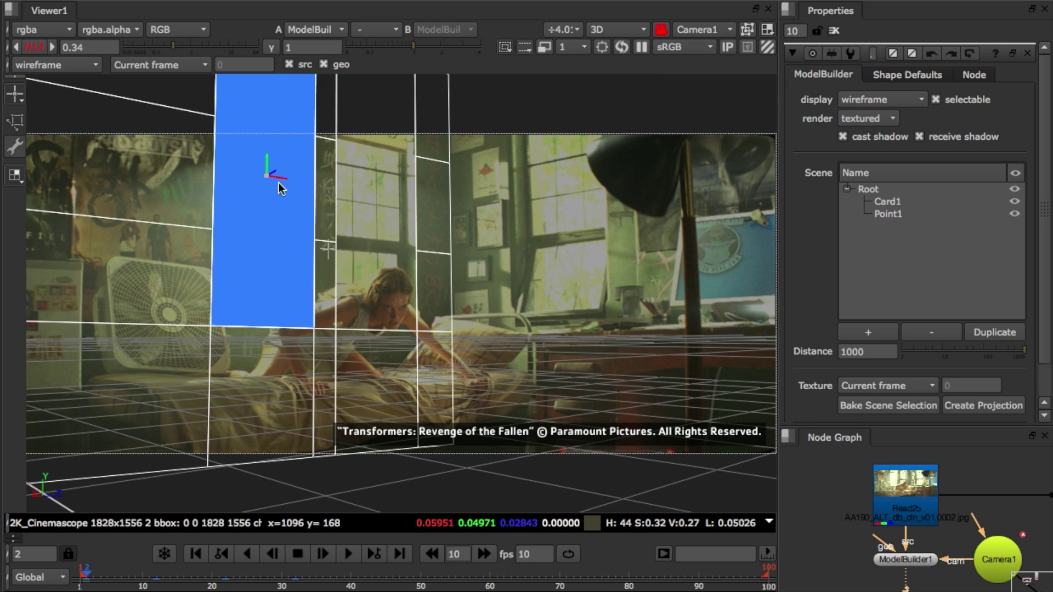
left_click_drag(274, 177, 371, 192)
scroll(407, 215, "up", 3)
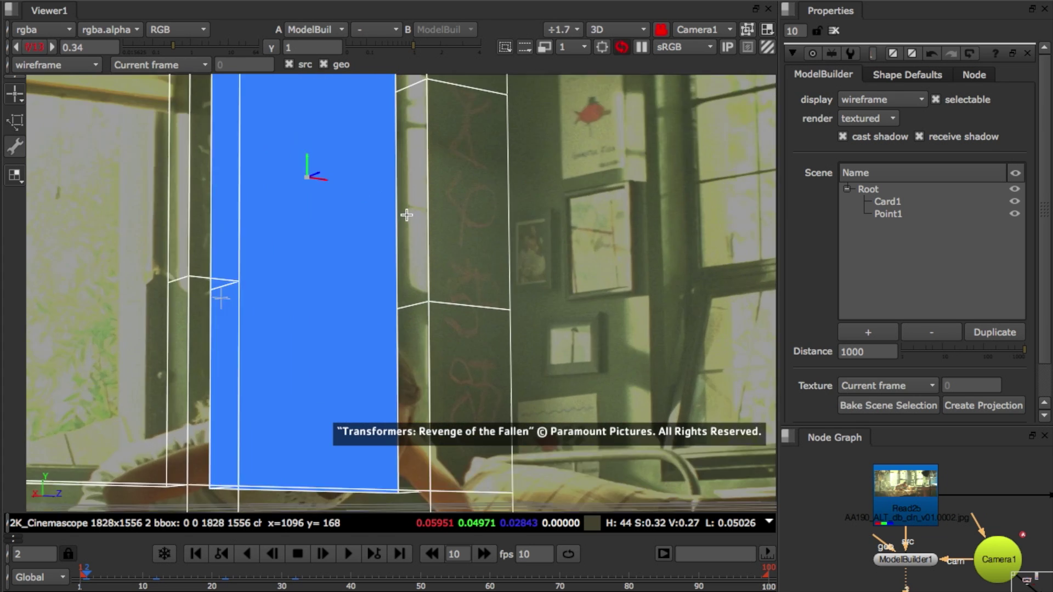
scroll(406, 215, "up", 1)
left_click_drag(278, 156, 278, 157)
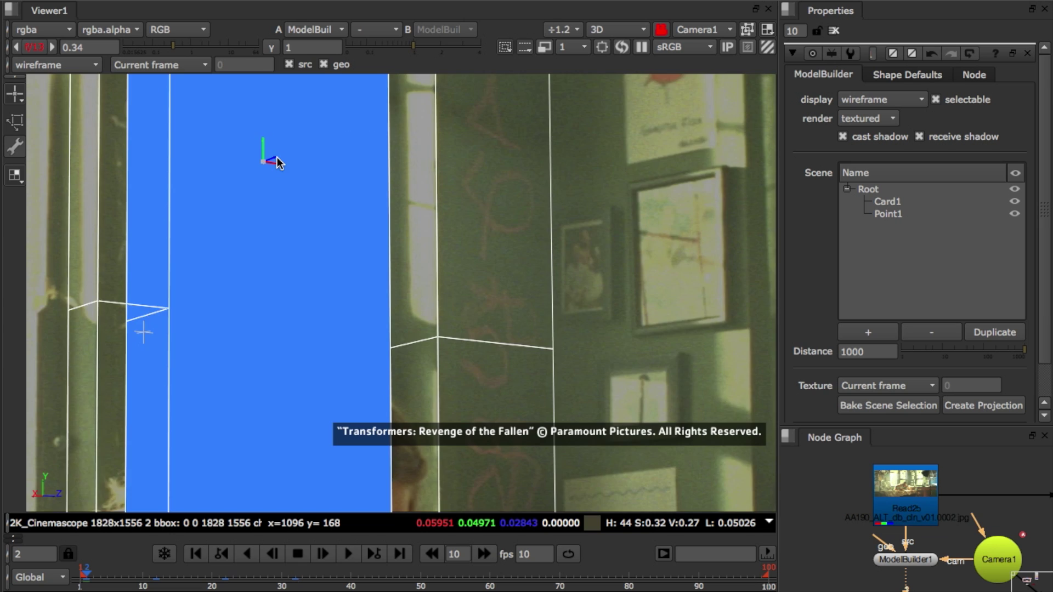
key("f")
left_click(496, 288)
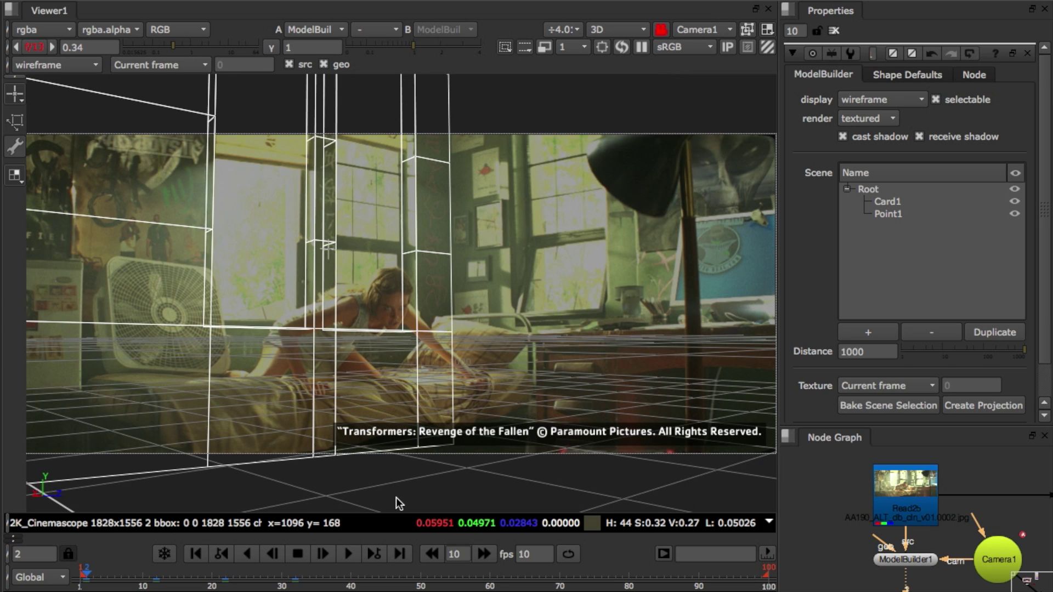
Step: Step through the shot in ten-frame jumps, return to frame 1 and hide Card1
left_click(478, 556)
left_click(479, 556)
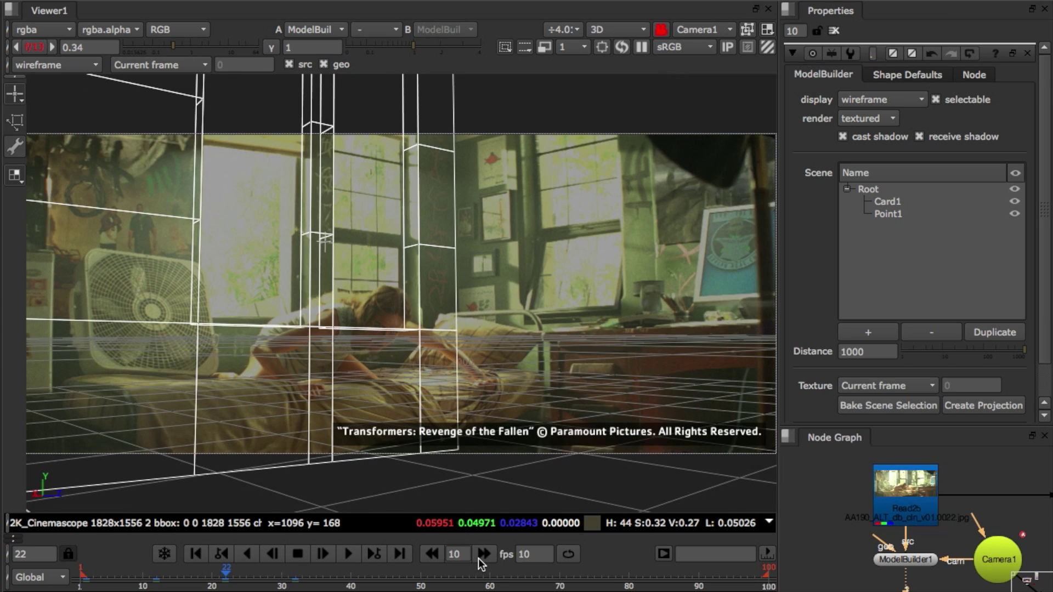
left_click(478, 556)
key("Home")
left_click(406, 299)
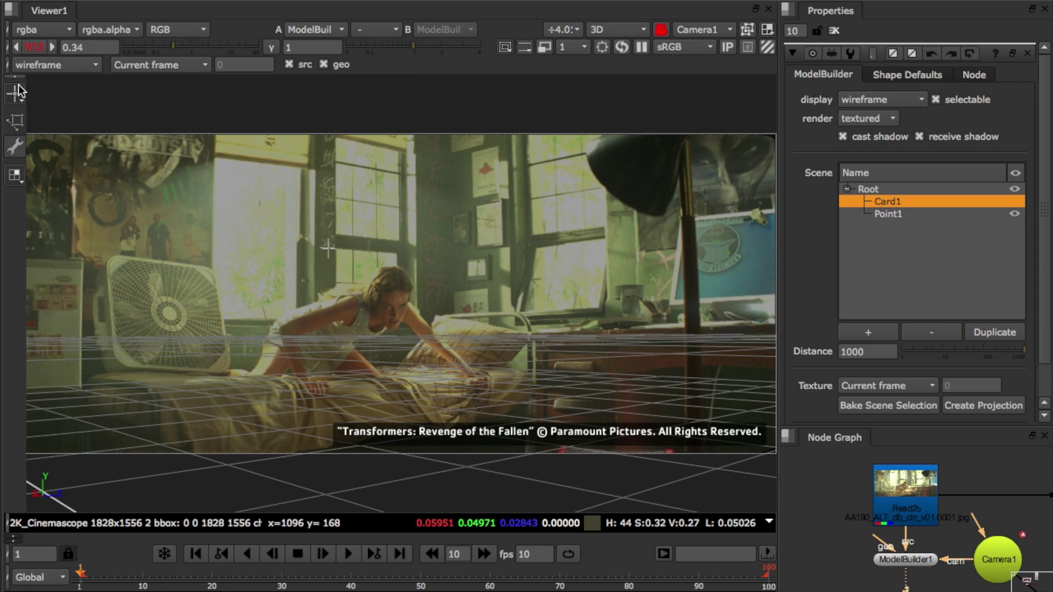
Step: Add Card2 and pin its corners onto the bed top, briefly toggling Card1 to compare
left_click(19, 91)
left_click(27, 126)
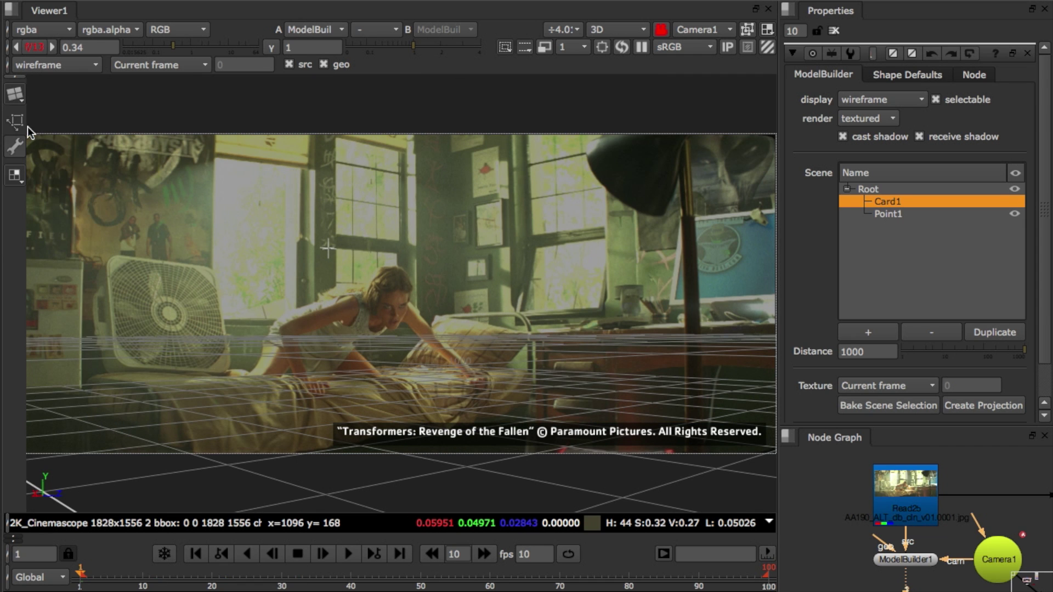
left_click(407, 374)
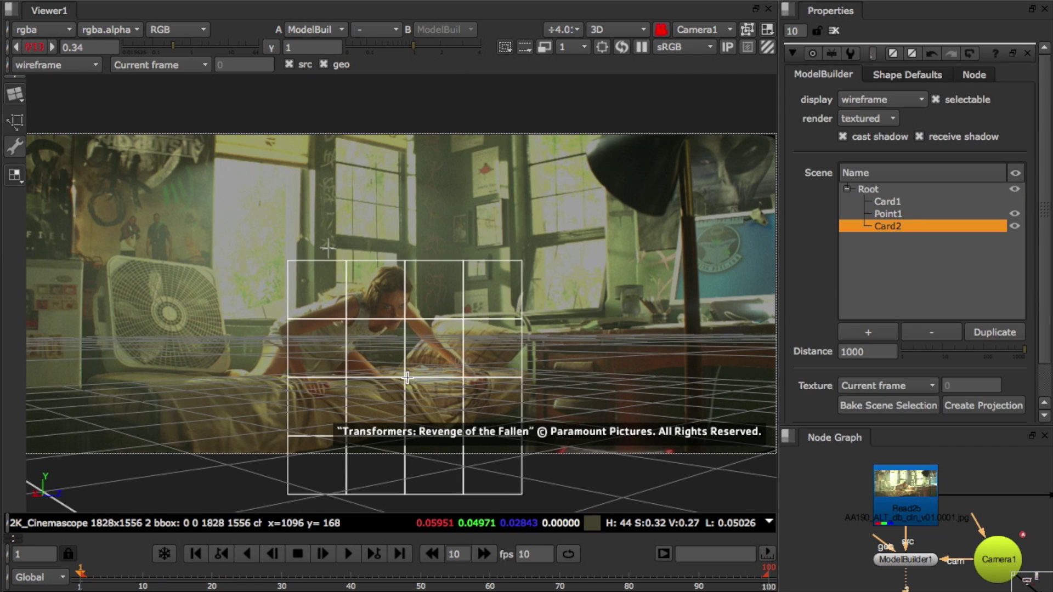
left_click(15, 174)
left_click_drag(293, 489, 188, 396)
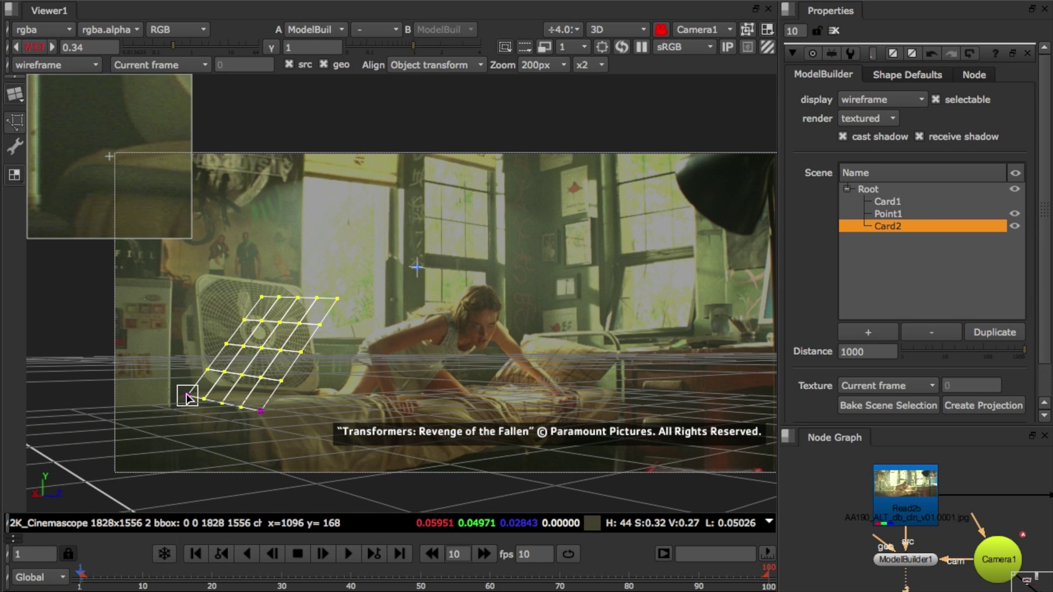
left_click_drag(336, 301, 386, 412)
left_click(962, 199)
left_click(1016, 202)
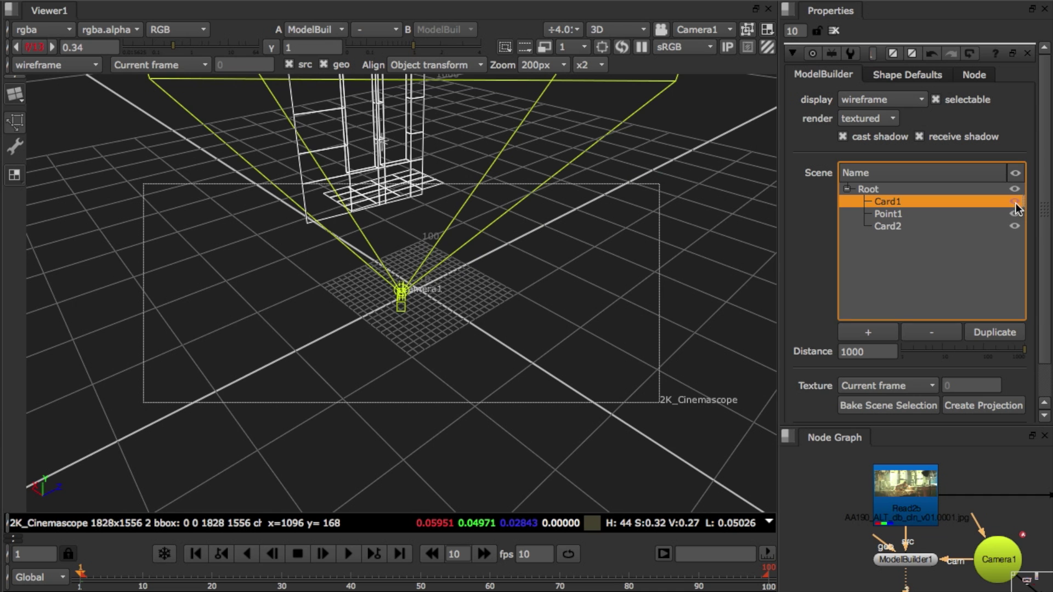
left_click(1015, 201)
Step: Back in Camera1 view, extrude the bed card downward into a box
key("ctrl+l")
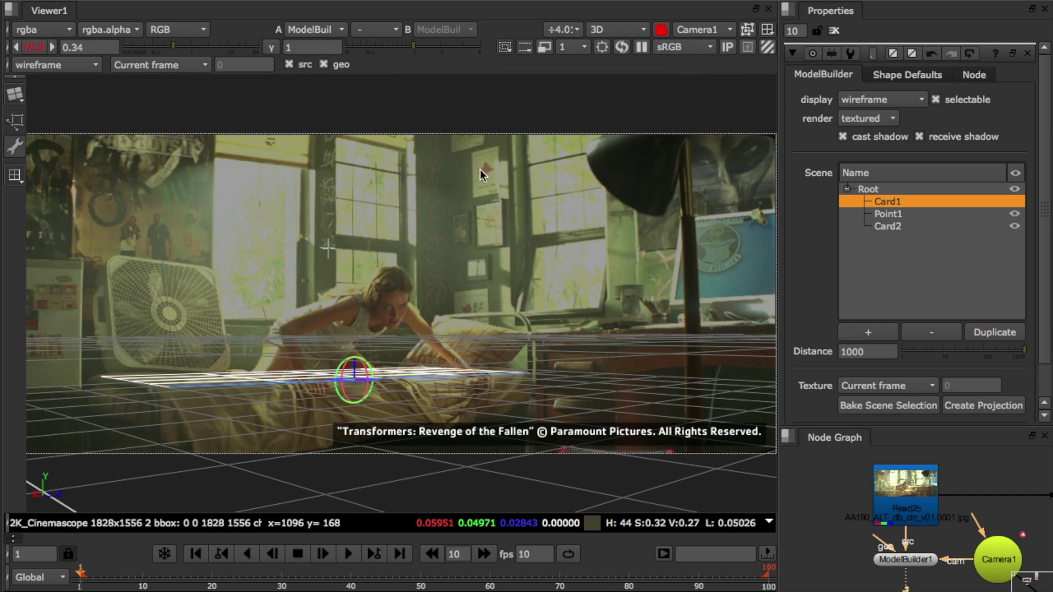
right_click(457, 345)
left_click(497, 515)
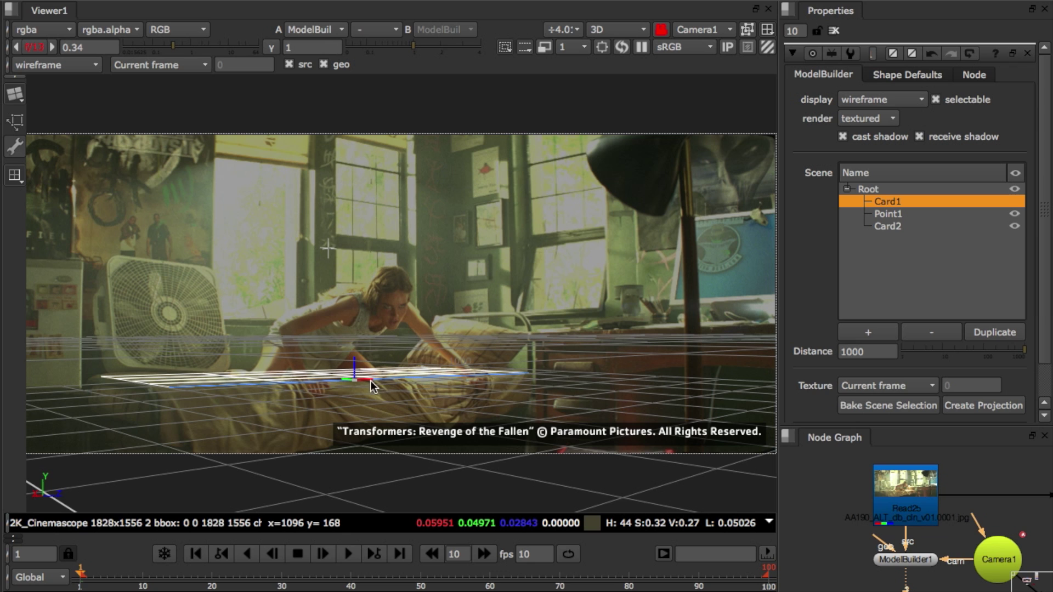
left_click_drag(355, 369, 358, 433)
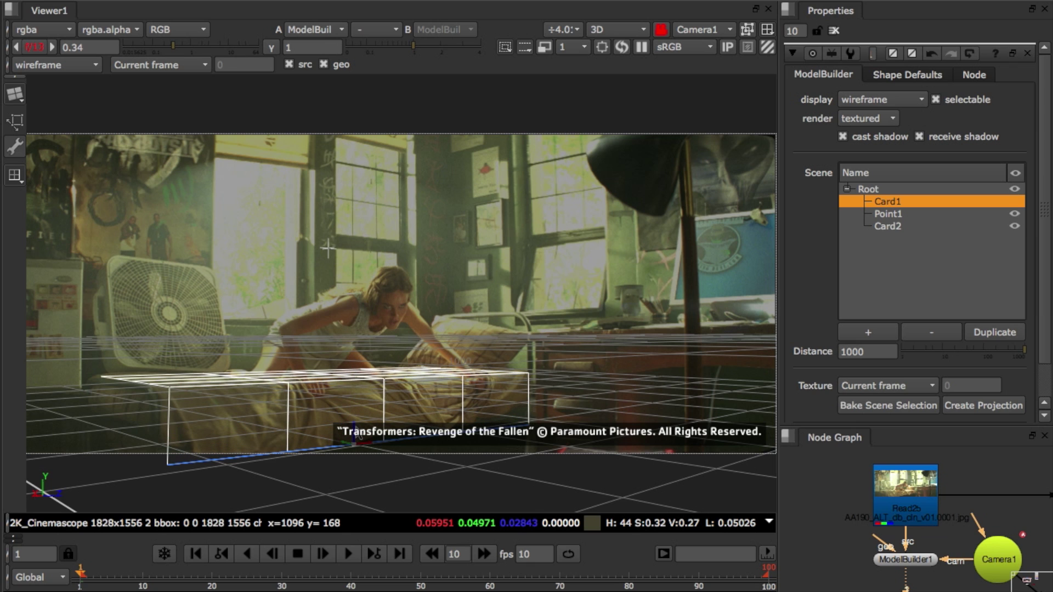
Step: Bevel a ring of the bed box's edges with round level 3 and relative inset 0.45
right_click(315, 385)
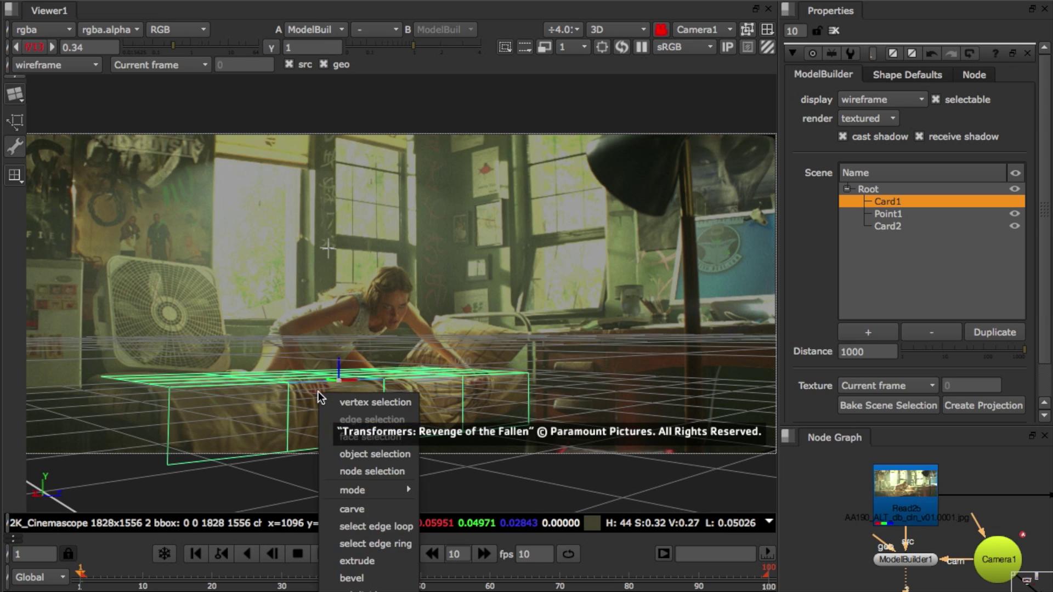
left_click(386, 523)
right_click(422, 399)
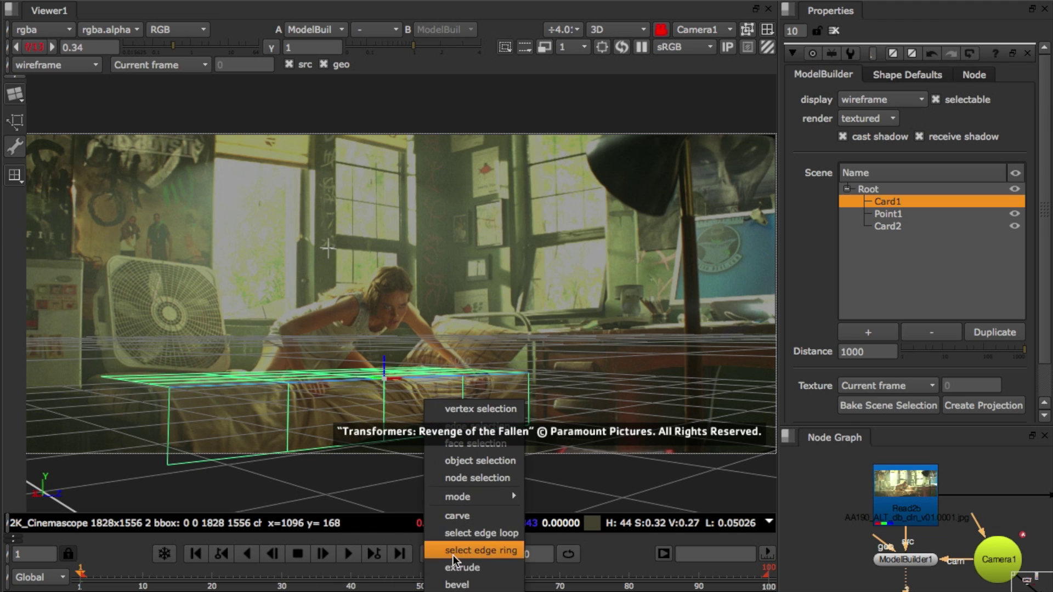
left_click(466, 564)
left_click_drag(652, 64, 656, 66)
left_click_drag(493, 63, 502, 64)
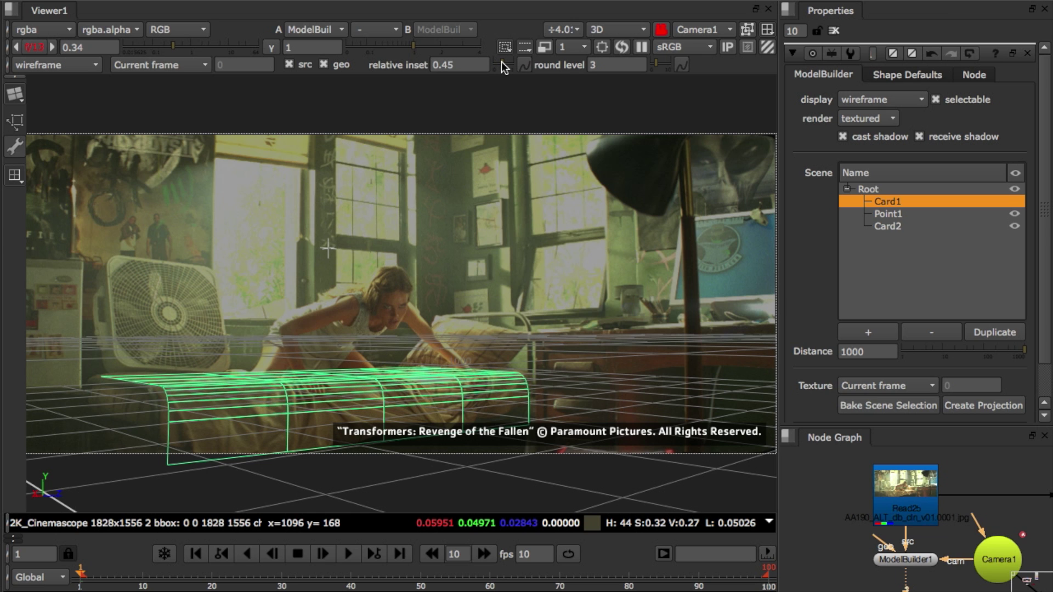
left_click(591, 287)
Step: Hide the bed, draw Cube1 over the fan and snap its corners to the fan's corners
key("h")
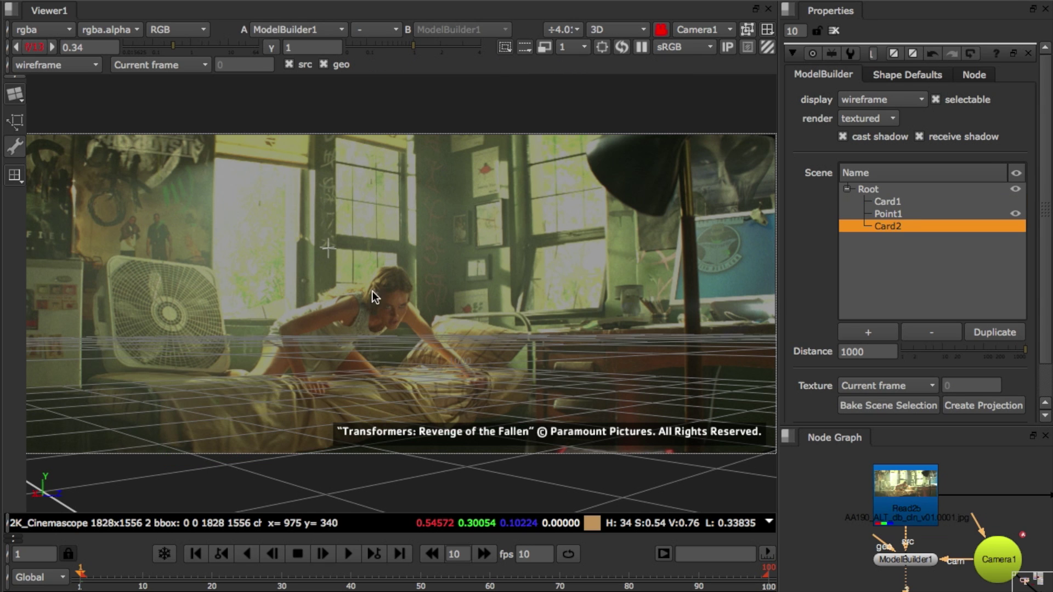
left_click(19, 93)
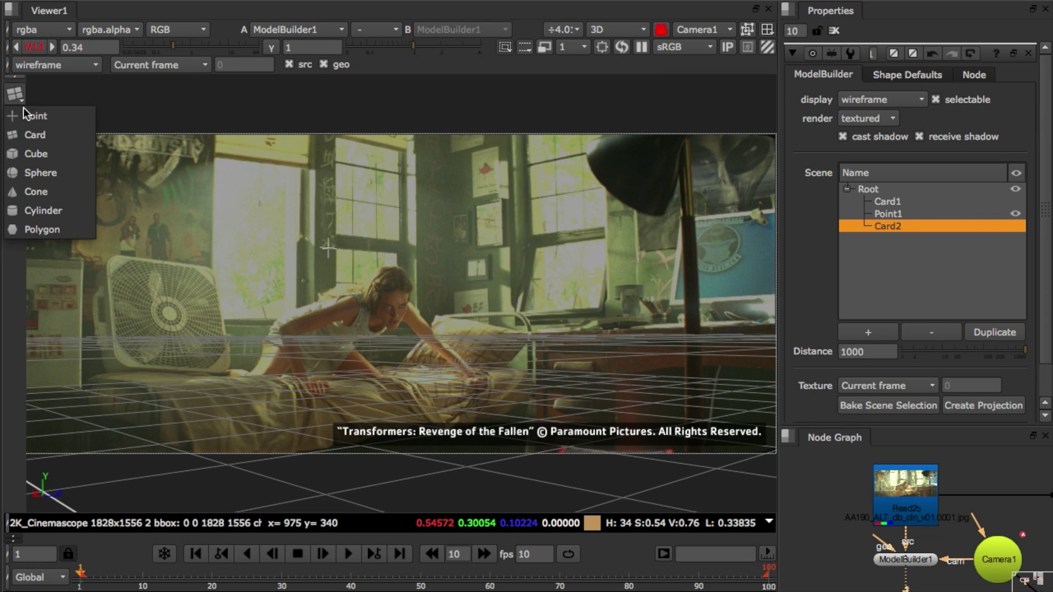
left_click(32, 143)
left_click_drag(186, 315, 102, 307)
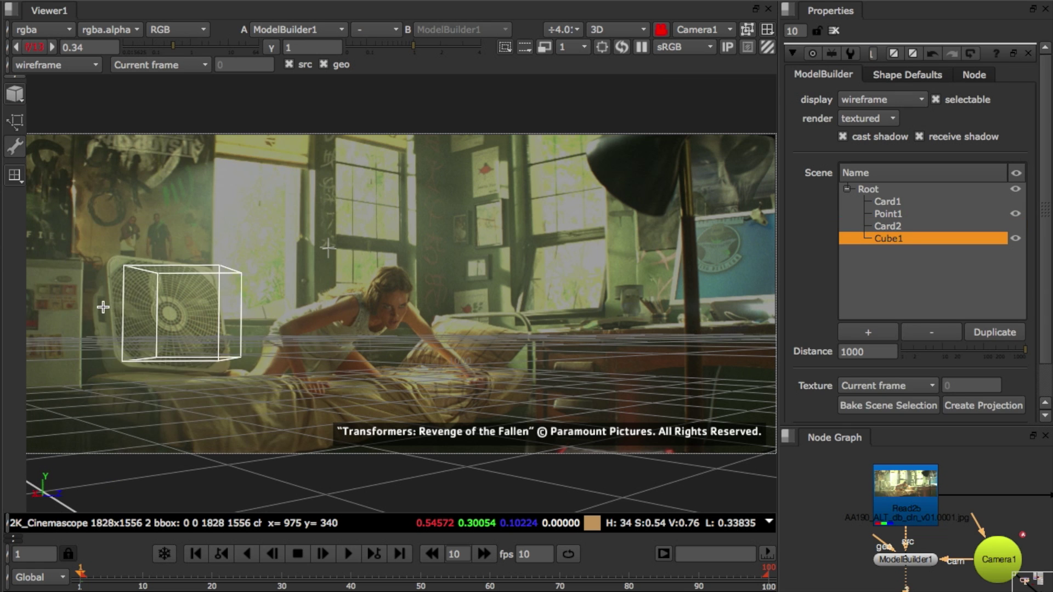
left_click(16, 121)
left_click_drag(215, 363, 120, 366)
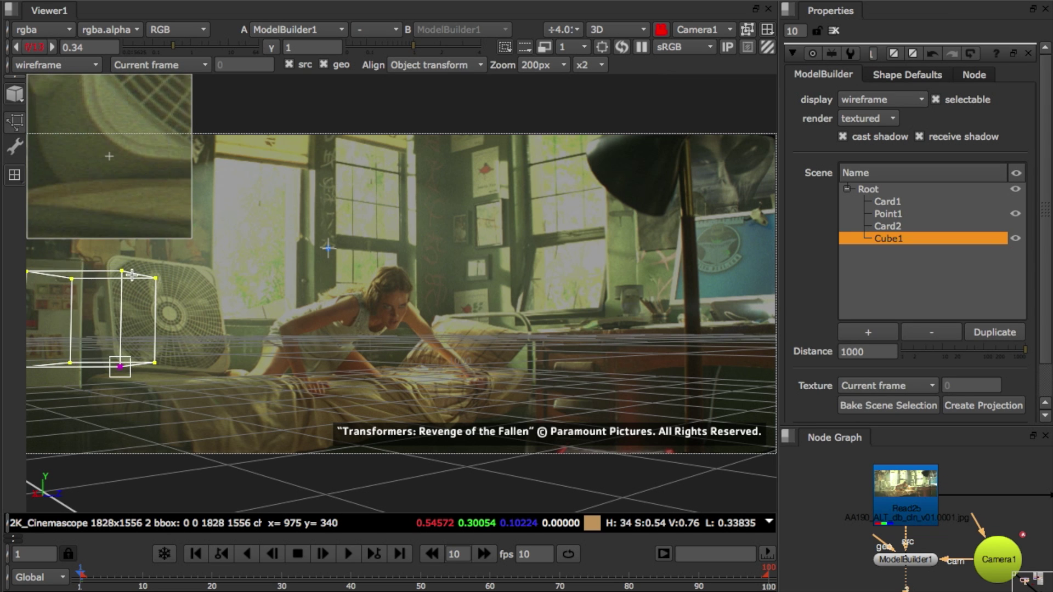
left_click_drag(127, 270, 212, 266)
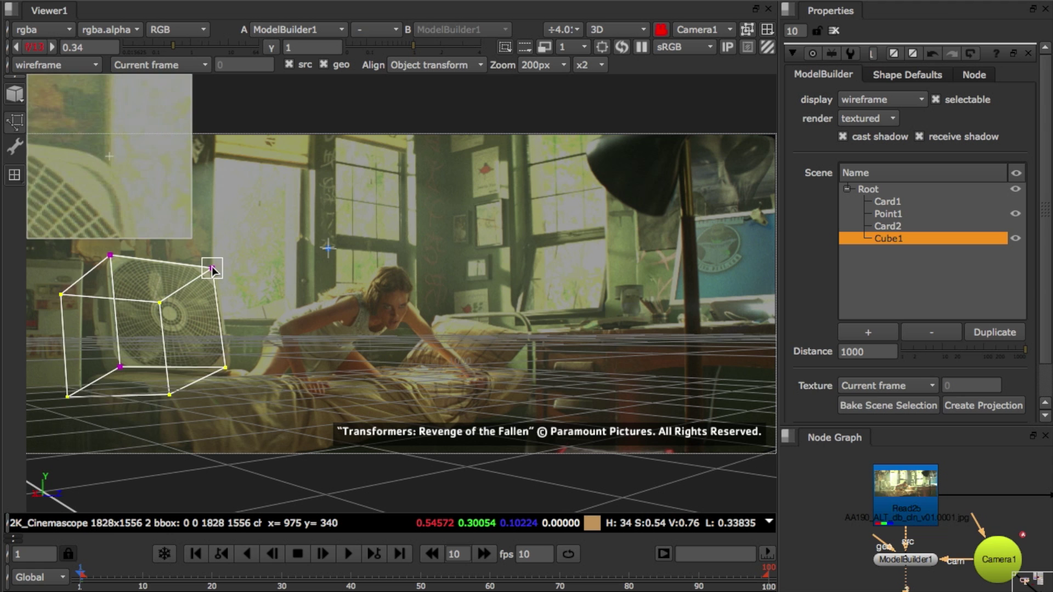
left_click_drag(160, 357, 228, 369)
left_click(16, 147)
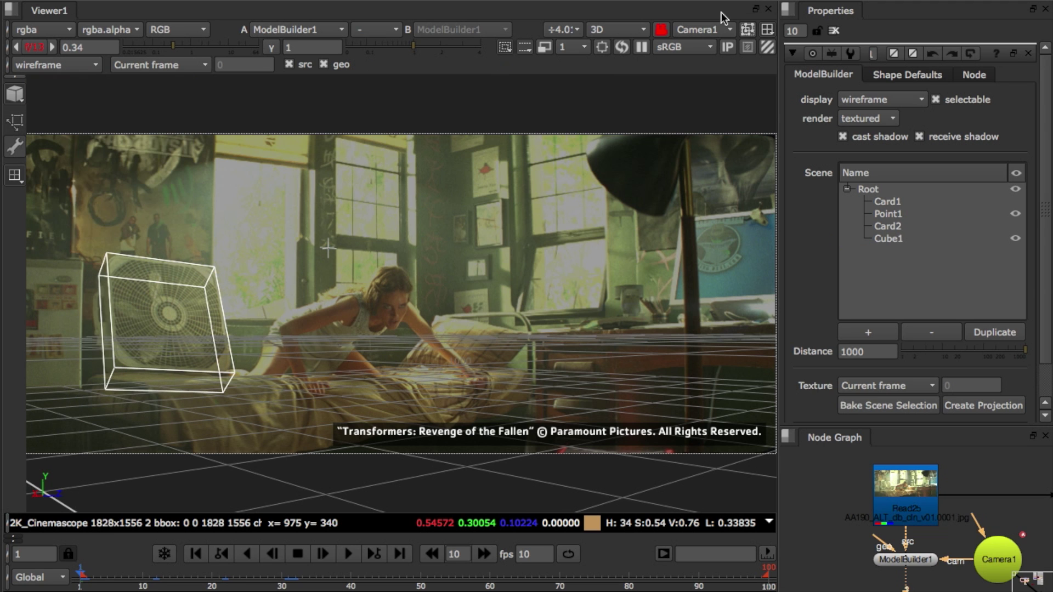
Step: Bevel the fan box with round level 3 and inset 0.2, then free the view from the camera
left_click(99, 266)
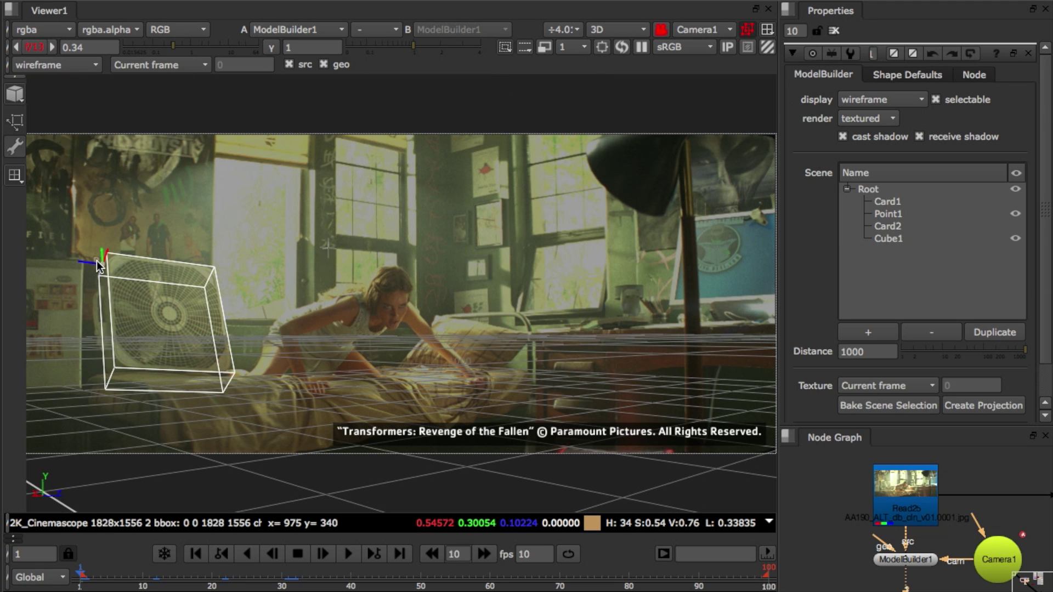
left_click(202, 272)
left_click(236, 384)
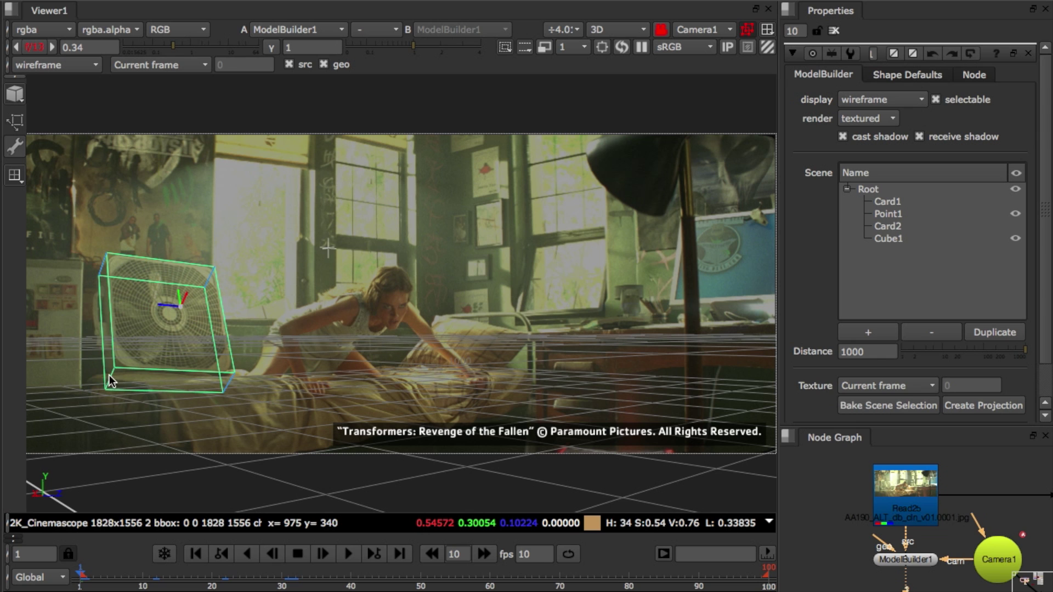
right_click(275, 239)
left_click(311, 423)
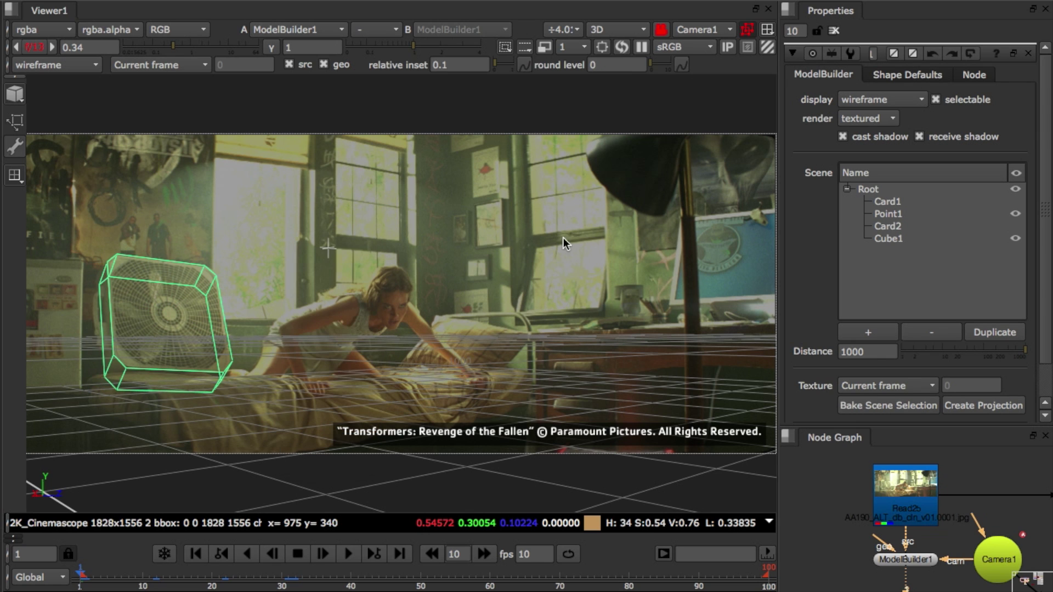
left_click_drag(649, 67, 656, 65)
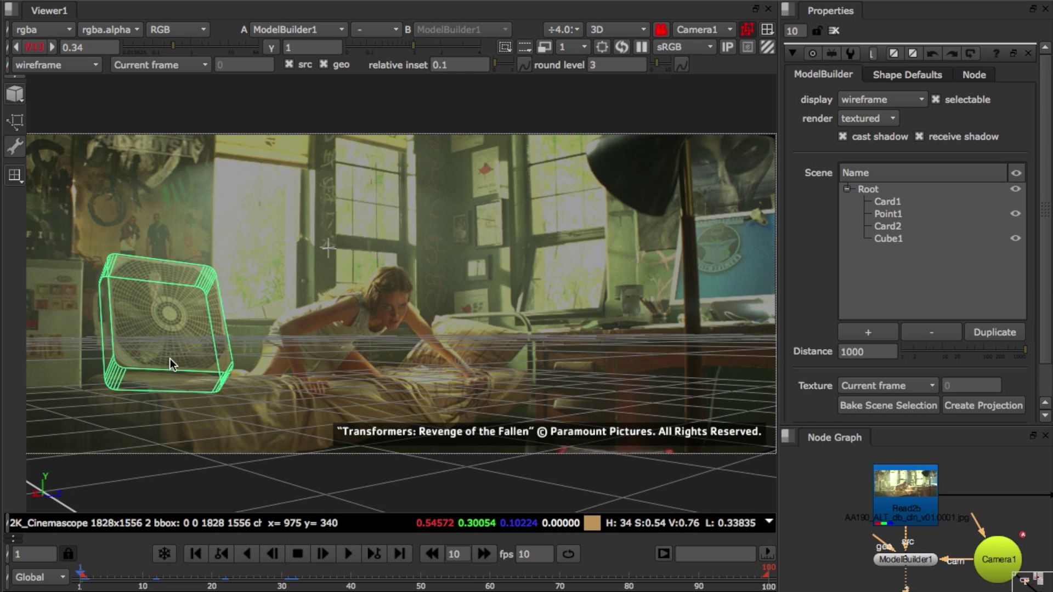
scroll(172, 364, "up", 2)
left_click_drag(493, 62, 496, 65)
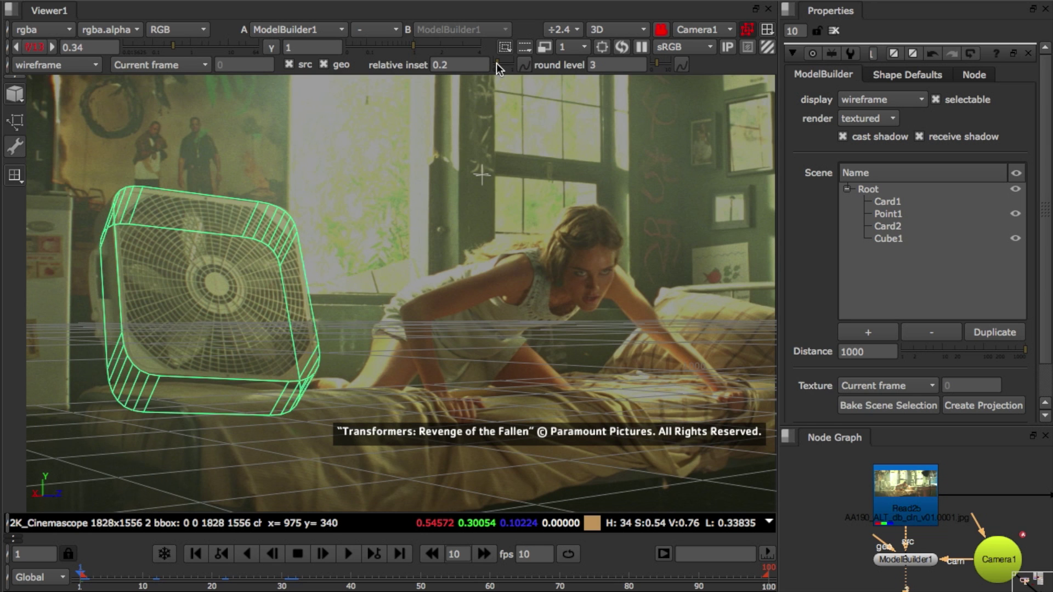
left_click(505, 209)
key("ctrl+l")
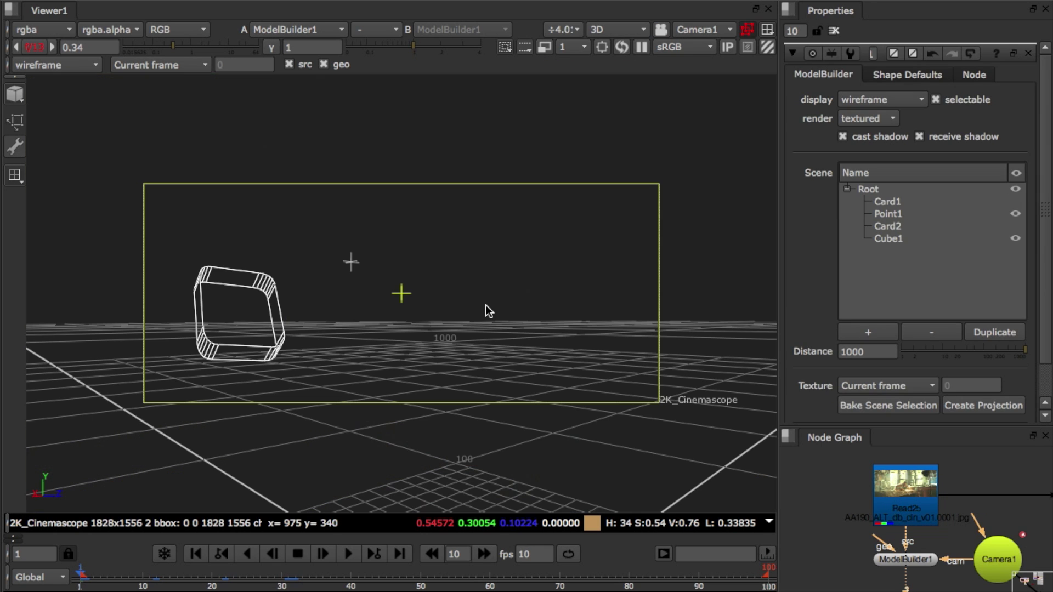
Step: Unhide Card2 and Card1, switch the viewer to textured plus lines, and dolly back
left_click(911, 261)
left_click(1016, 226)
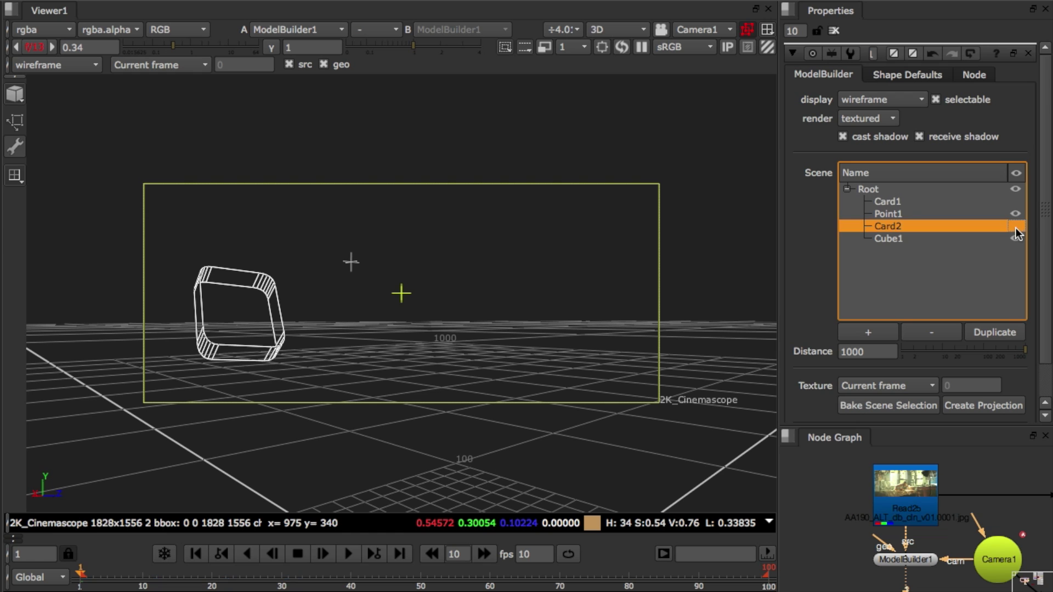
left_click(1016, 202)
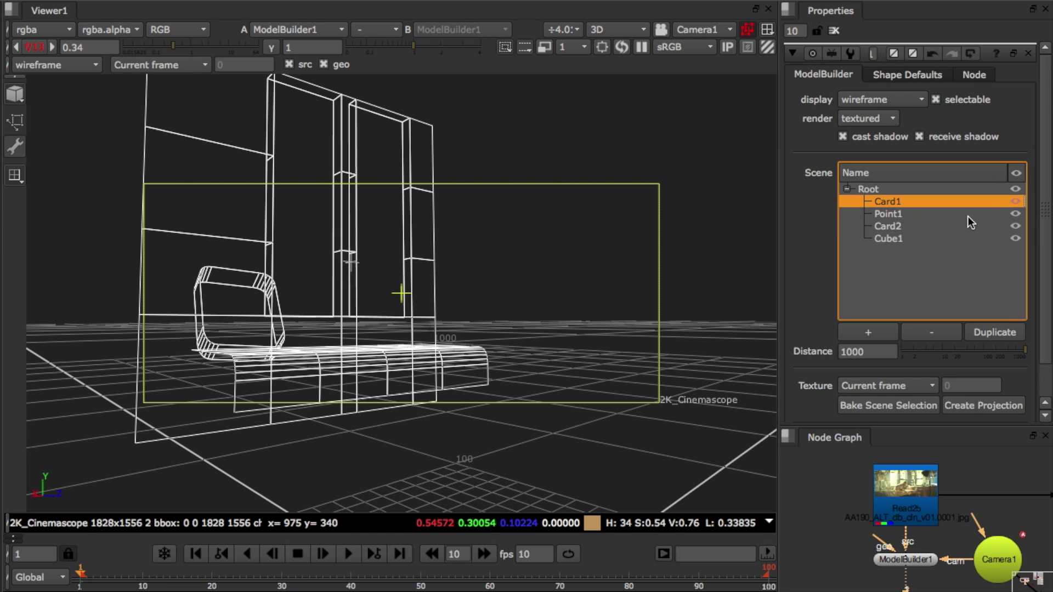
left_click(64, 64)
left_click(62, 127)
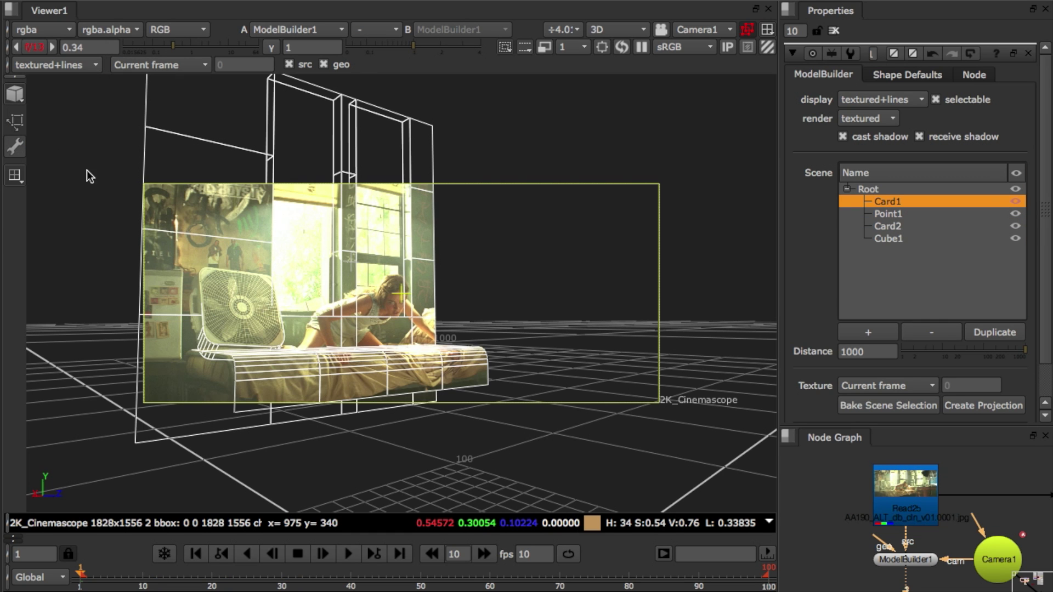
scroll(549, 348, "down", 2)
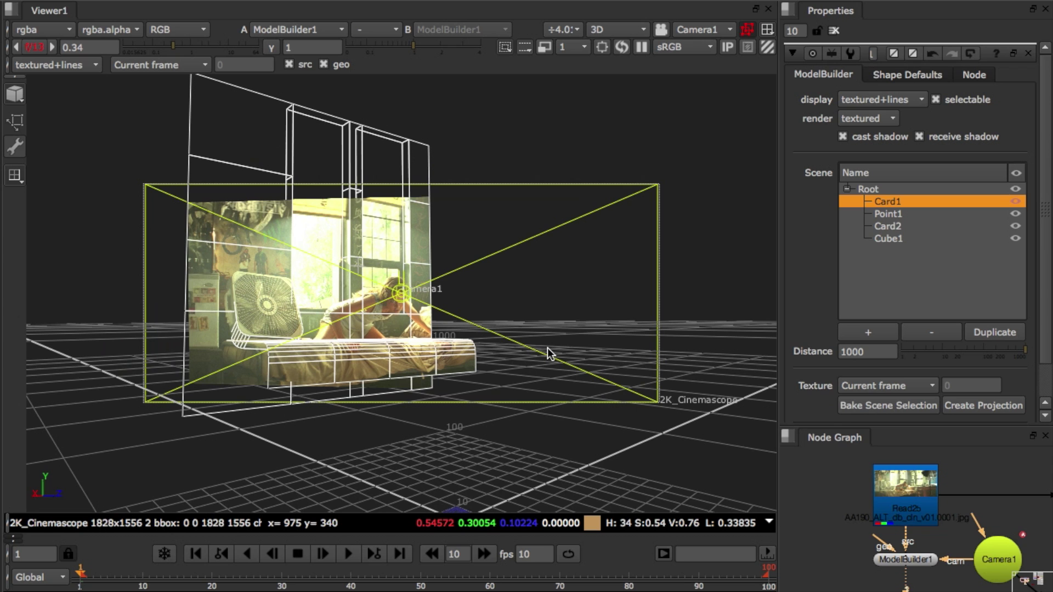
left_click(887, 542)
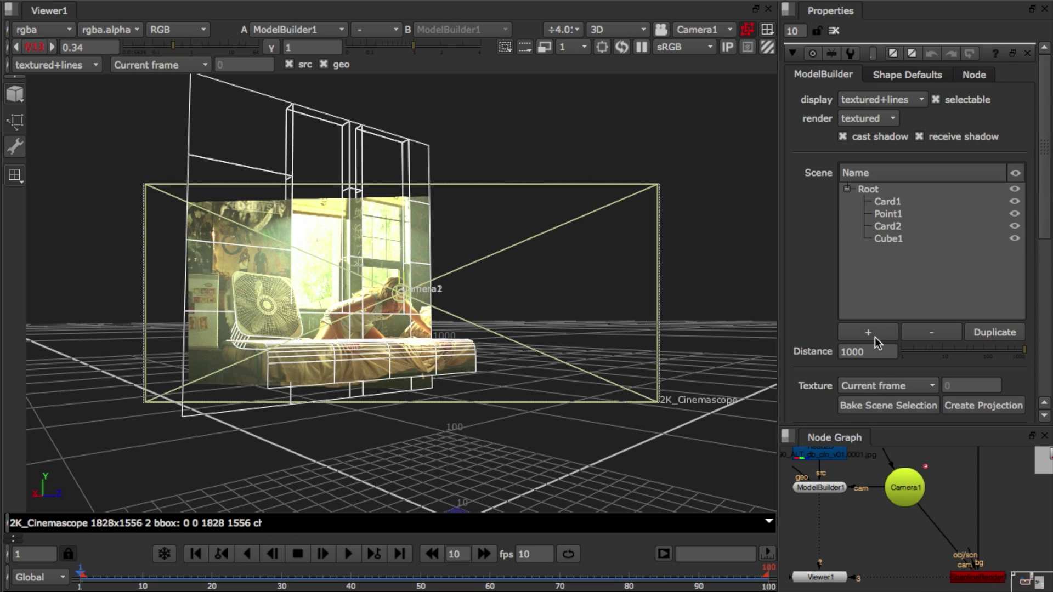
Step: Bake Card1, Card2 and Cube1 into a new ModelBuilderGeo2 node
left_click(894, 202)
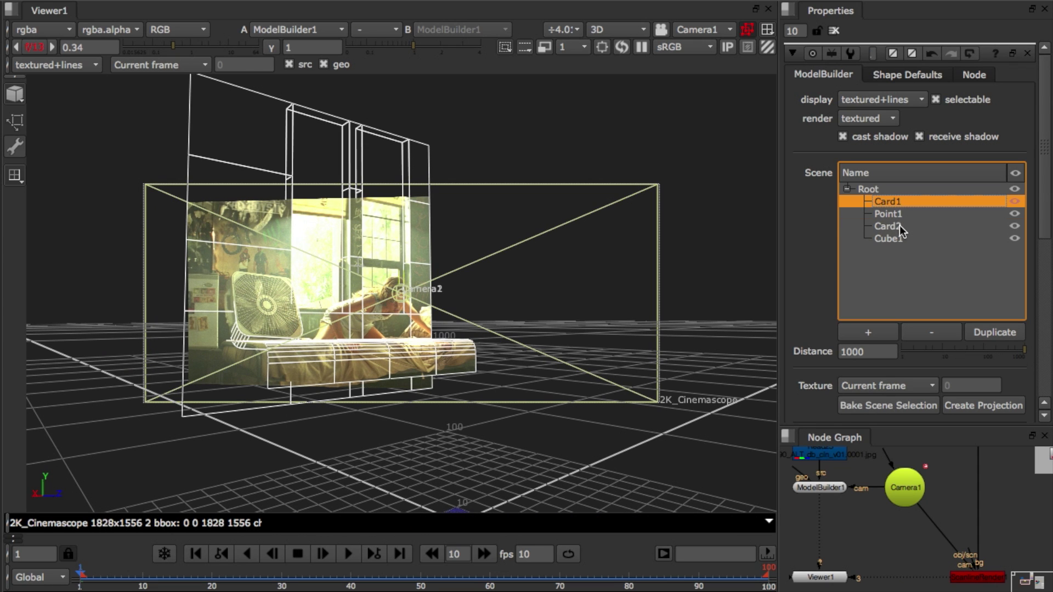
left_click(899, 226, "ctrl")
left_click(897, 237, "ctrl")
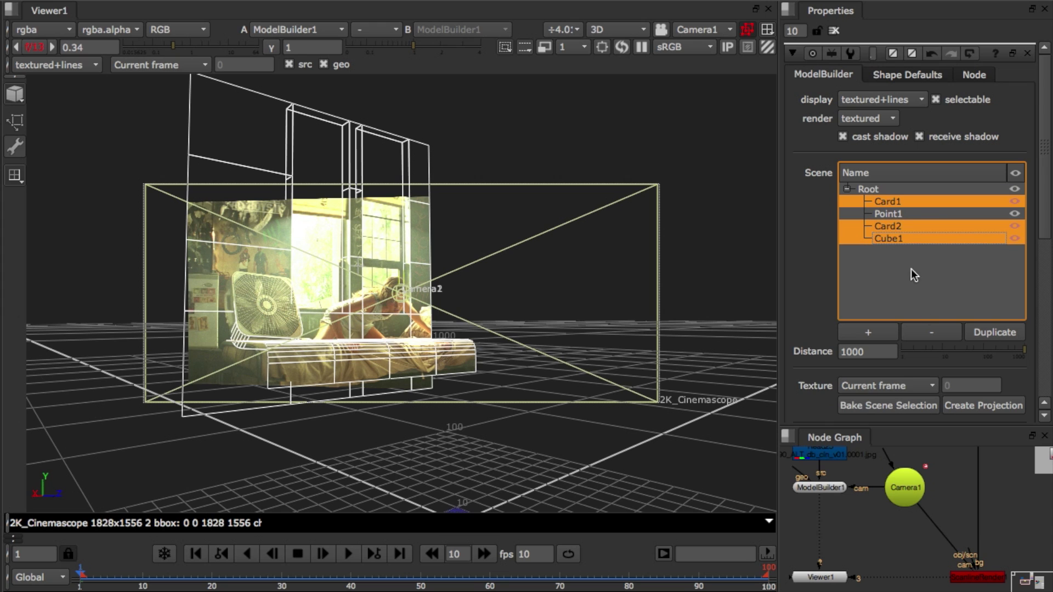
left_click(896, 407)
Step: Position the baked node and connect it to ScanlineRender1's obj/scn input
left_click_drag(877, 499, 872, 557)
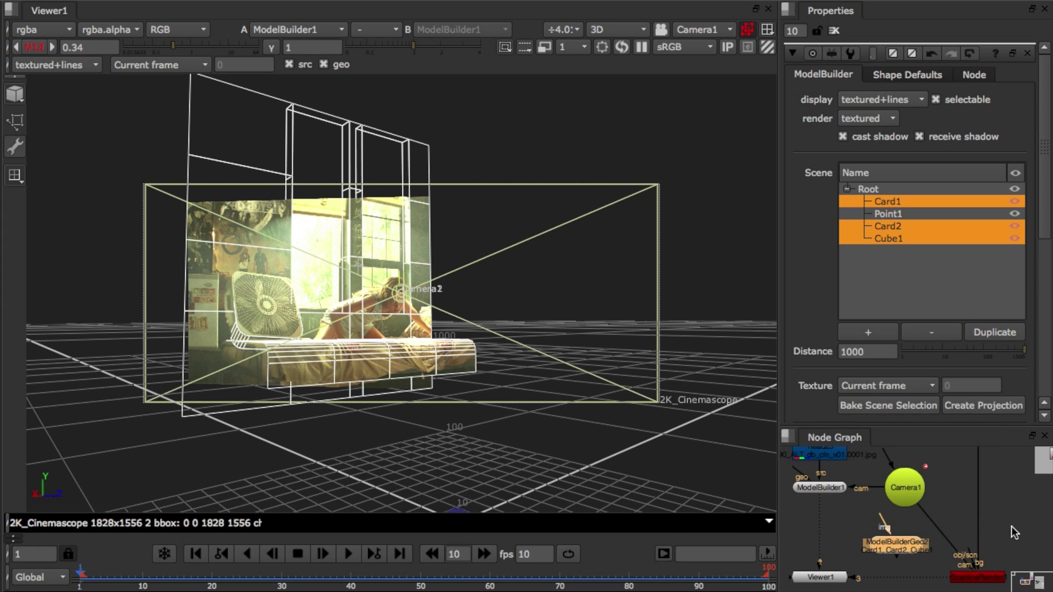
key("f")
middle_click_drag(1016, 525, 900, 505)
scroll(907, 525, "down", 2)
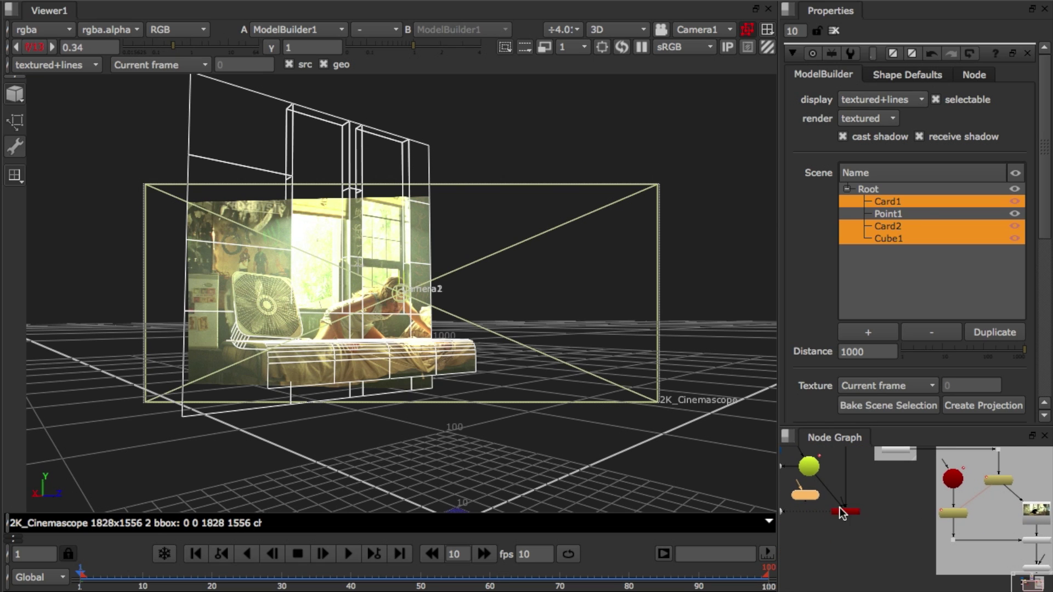
left_click_drag(808, 493, 895, 499)
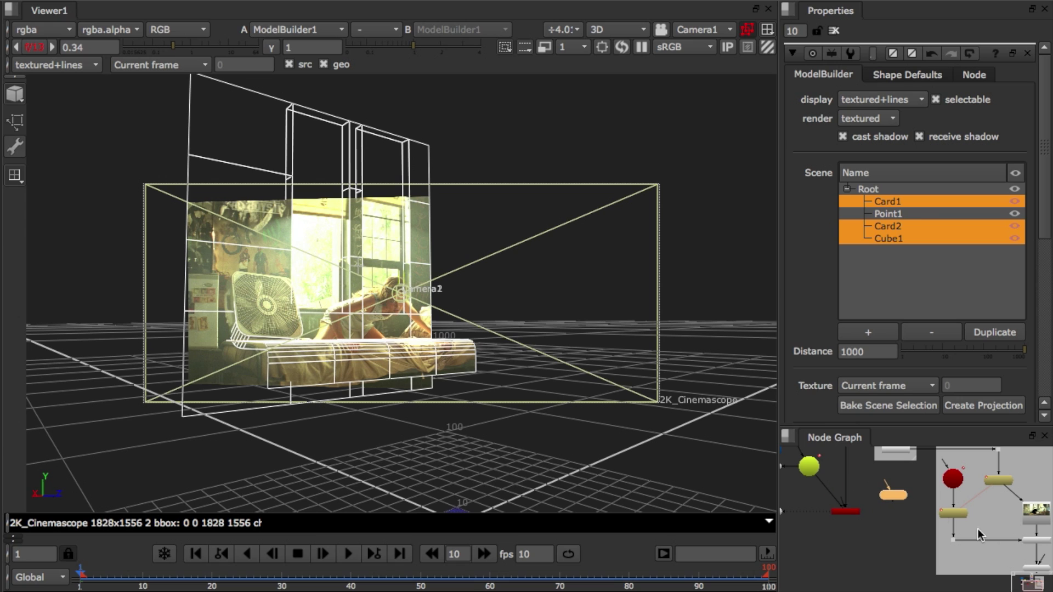
mouse_move(1038, 554)
left_mouse_down()
mouse_move(893, 497)
mouse_move(1036, 571)
left_mouse_up()
left_click(844, 509)
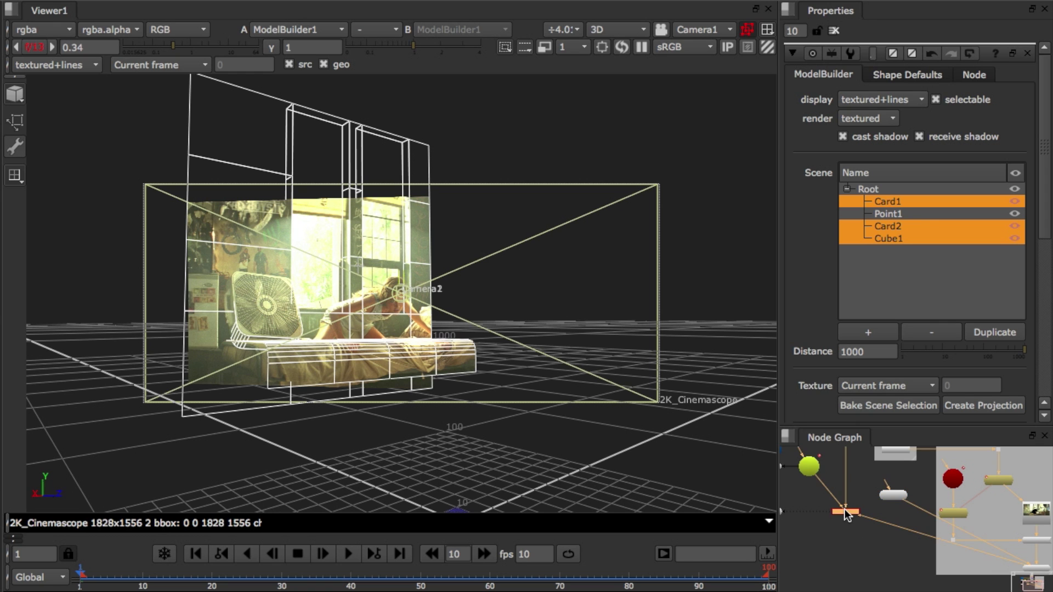
key("f")
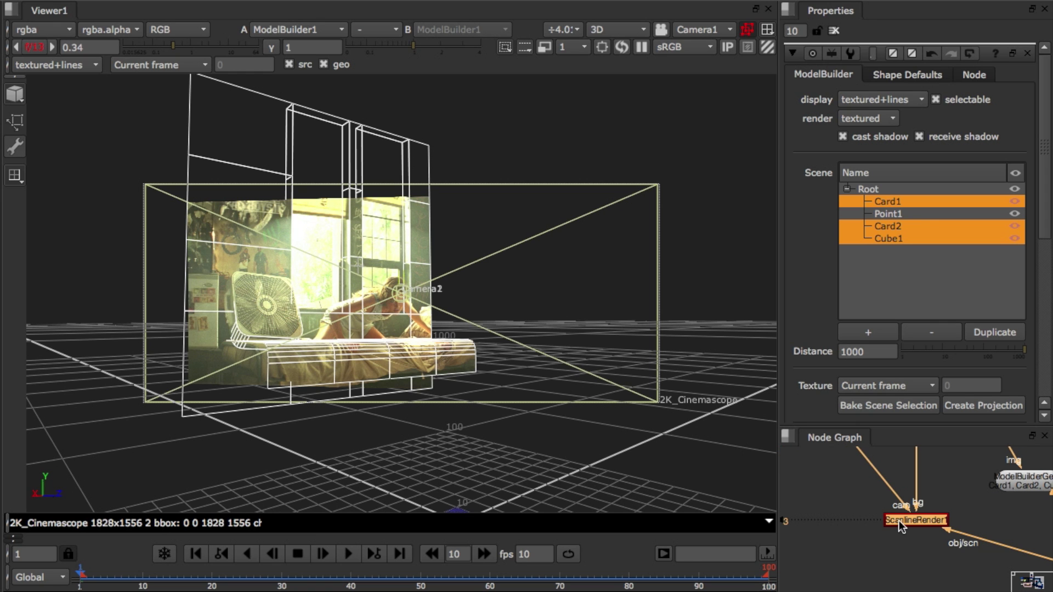
Step: View ScanlineRender1, play and scrub the shot, then toggle between 2D and 3D at frame 36
key("1")
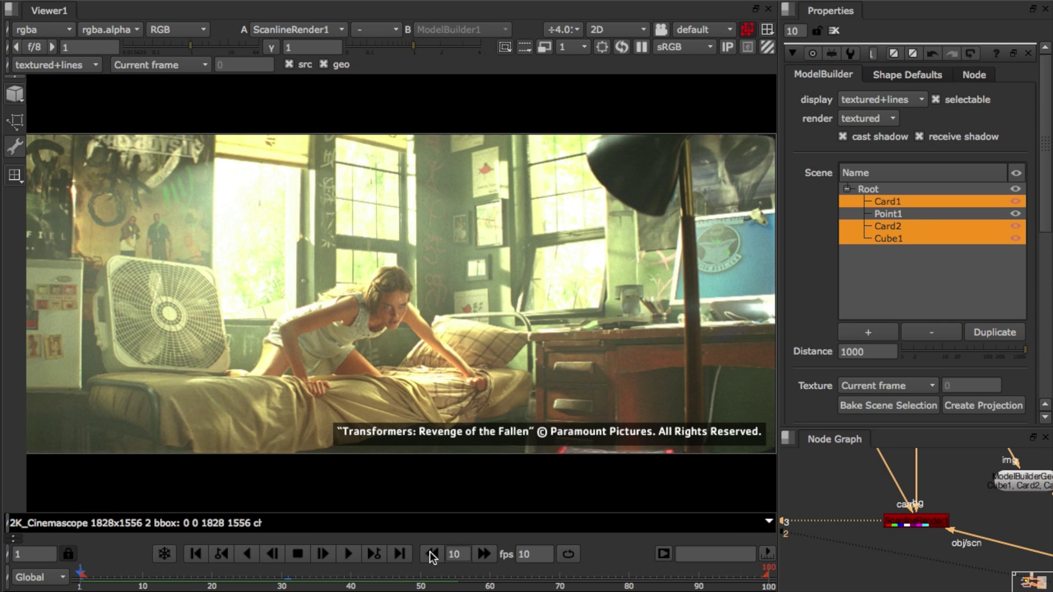
left_click(345, 554)
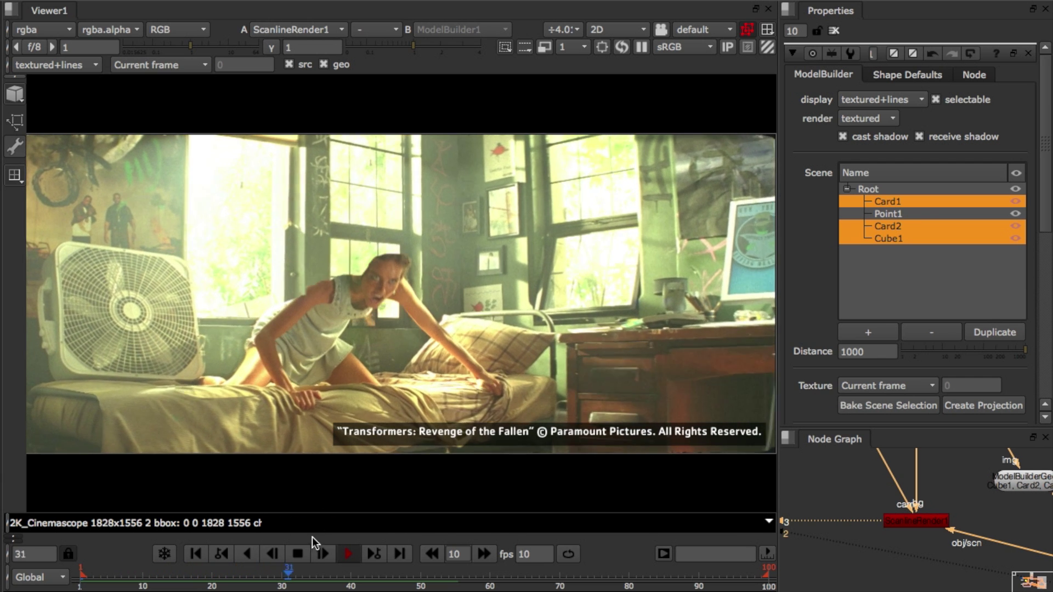
left_click(305, 552)
mouse_move(296, 573)
left_mouse_down()
mouse_move(130, 550)
mouse_move(213, 559)
left_mouse_up()
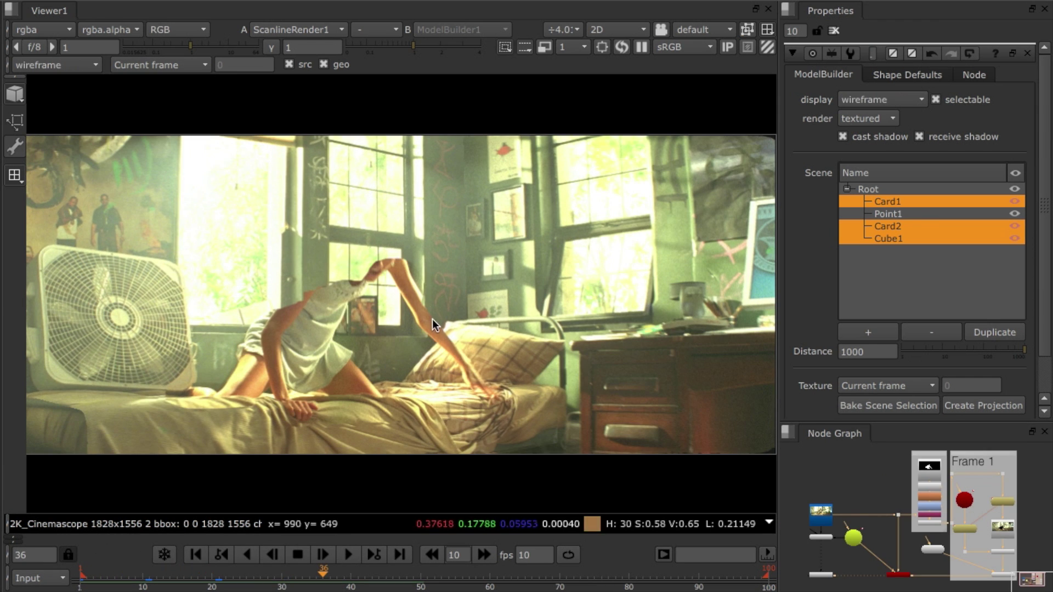
key("Tab")
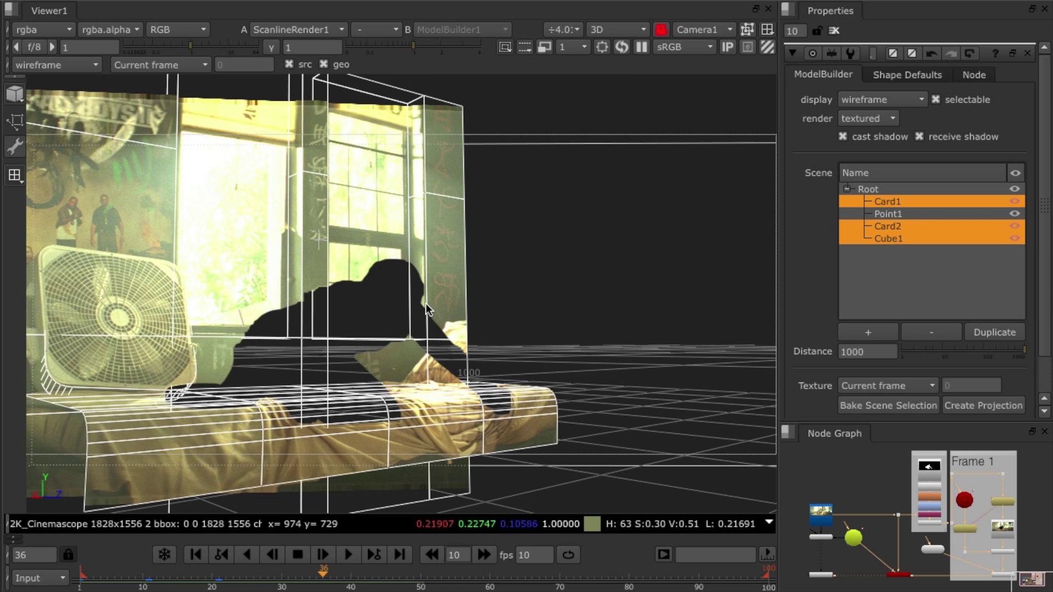
key("Tab")
key("Tab")
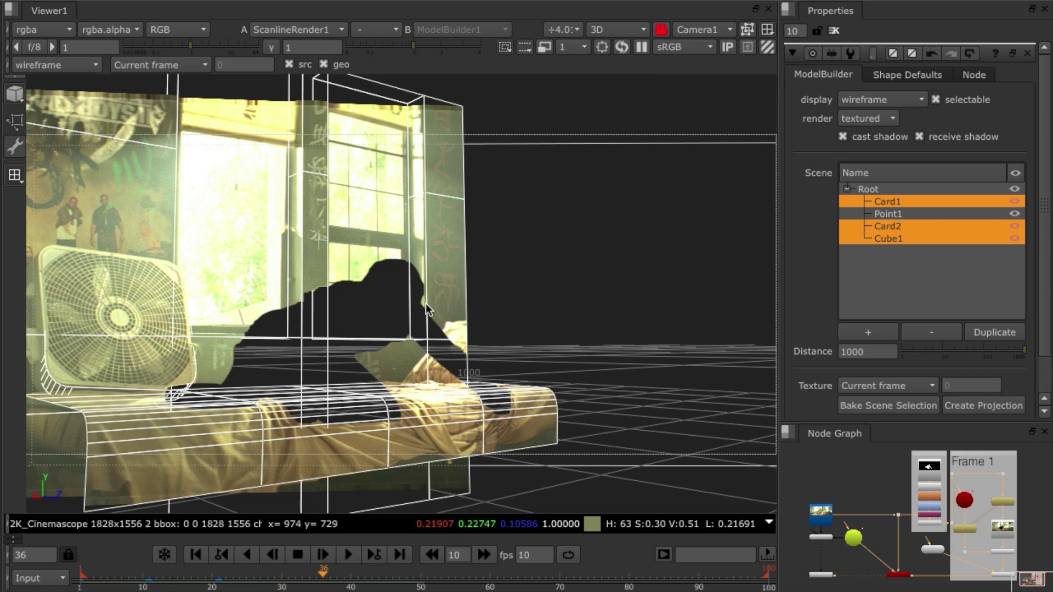